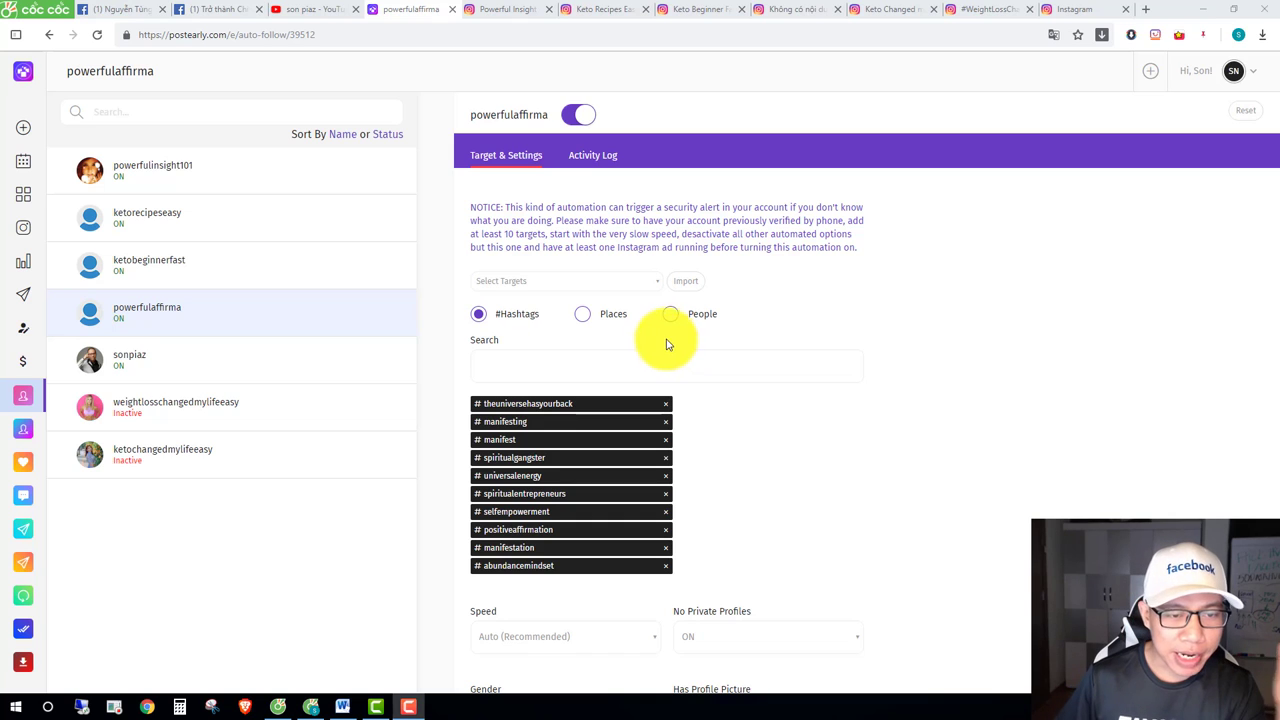
Add the account powerfulinsight101 as a People target for the powerfulaffirma auto-follow automation.
{"action": "left_click", "coordinate": [581, 316]}
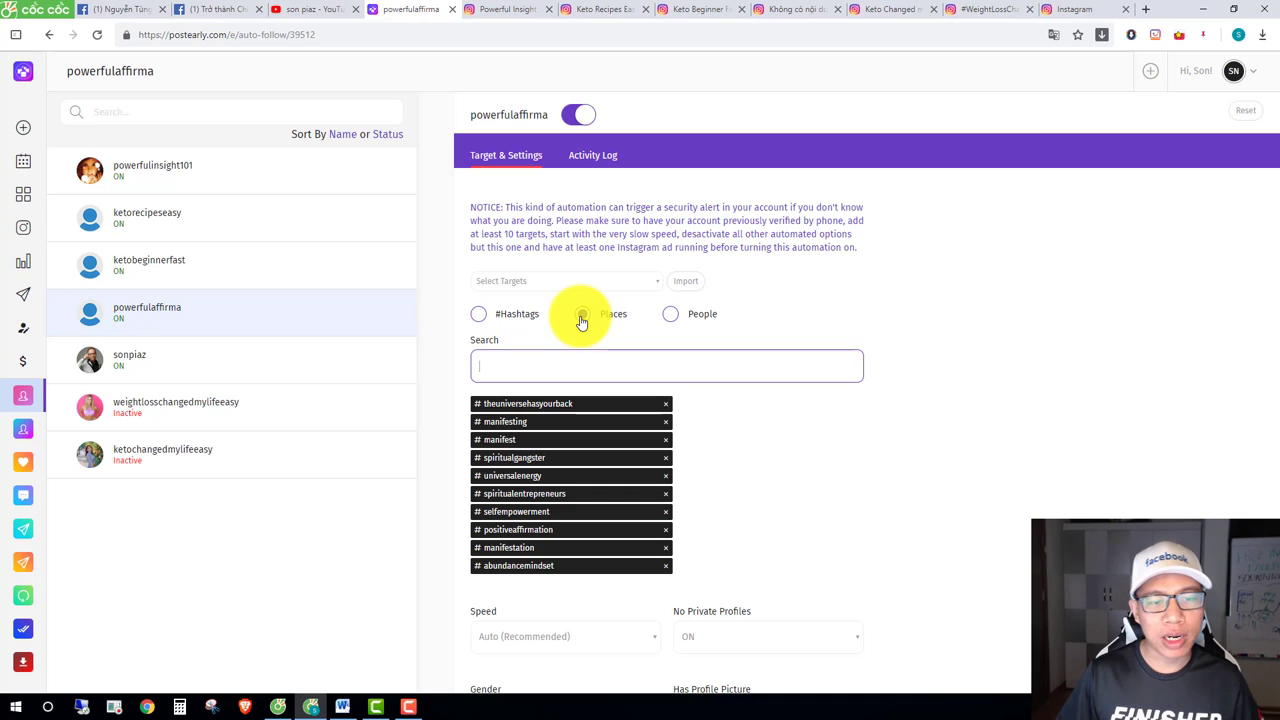
{"action": "left_click", "coordinate": [581, 316]}
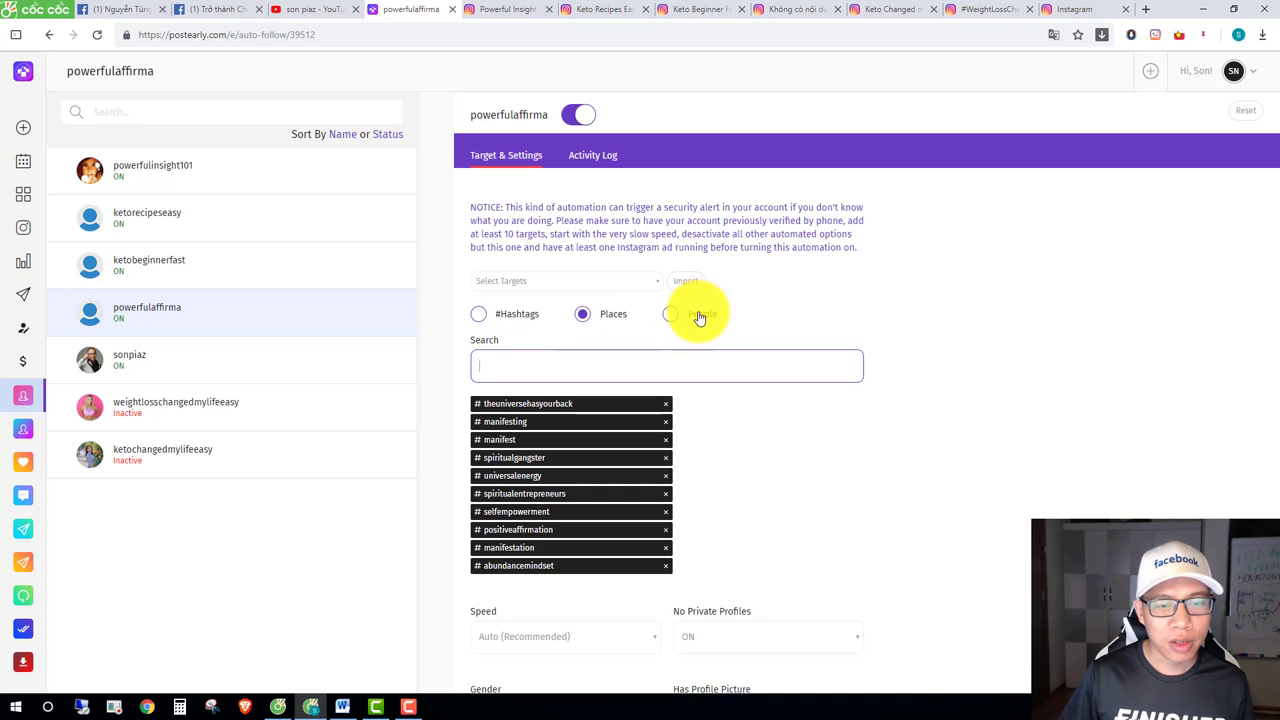
{"action": "left_click", "coordinate": [668, 316]}
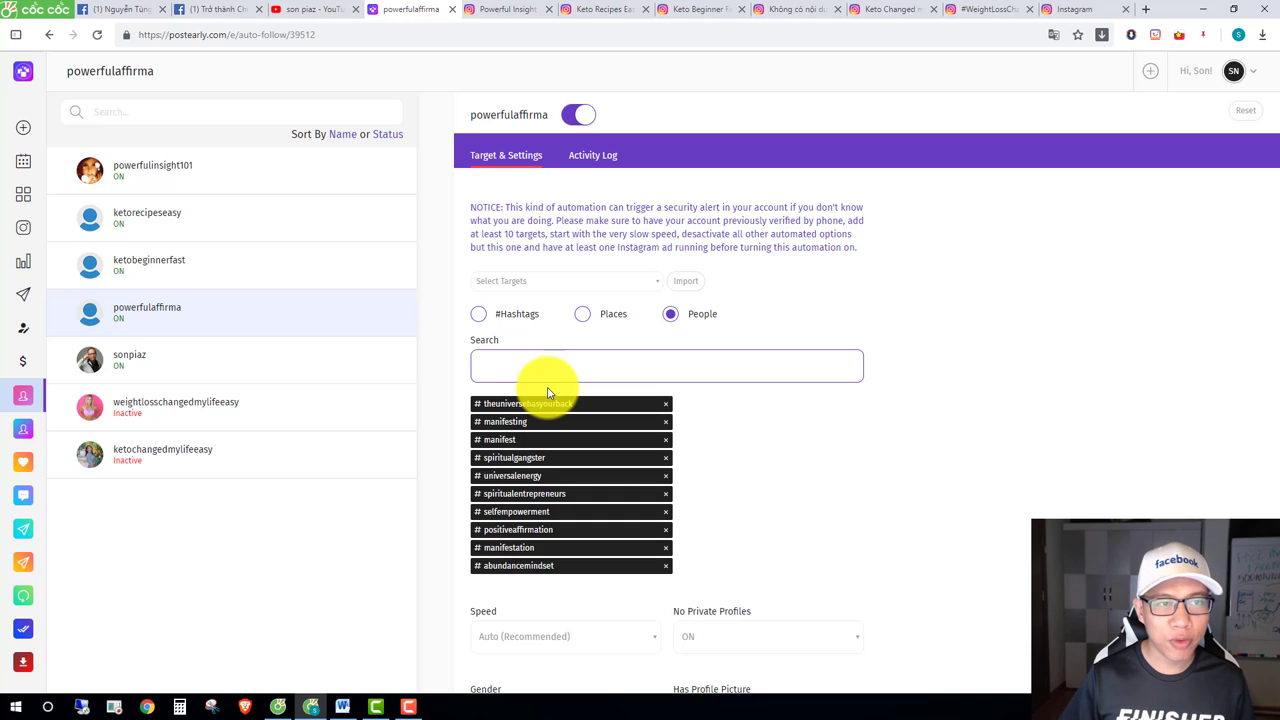
{"action": "left_click", "coordinate": [495, 9]}
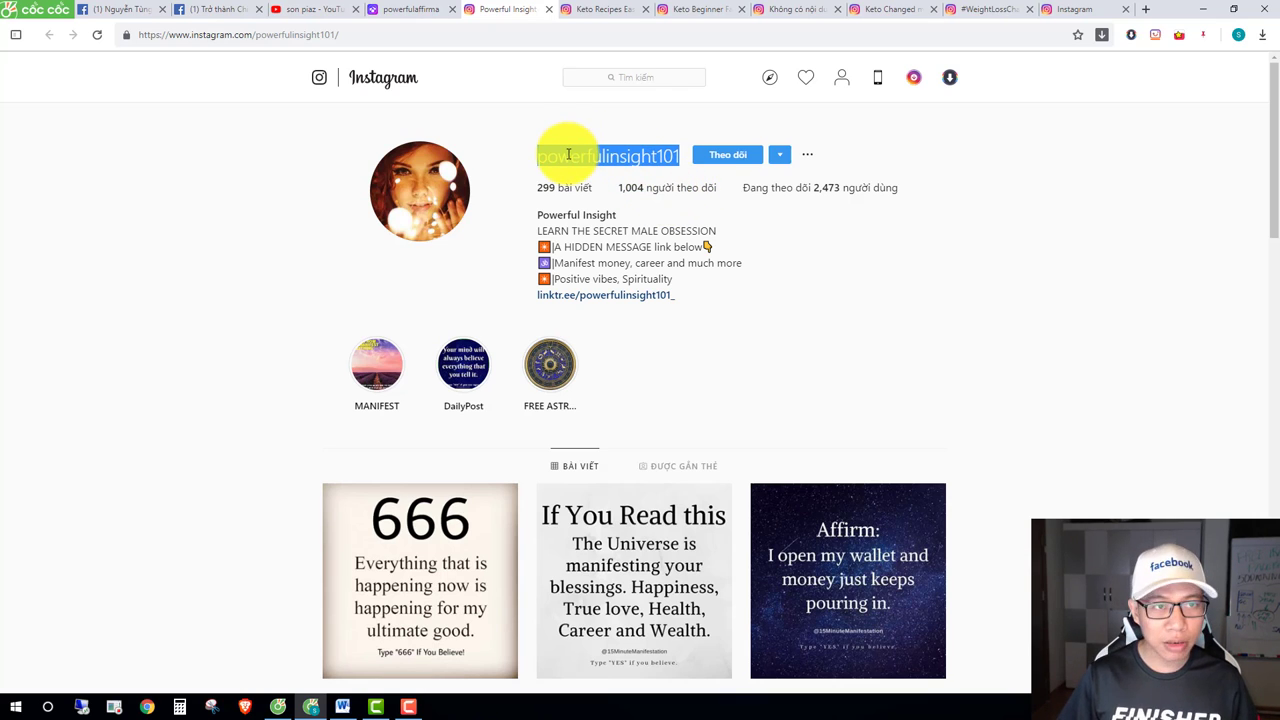
{"action": "left_click", "coordinate": [405, 10]}
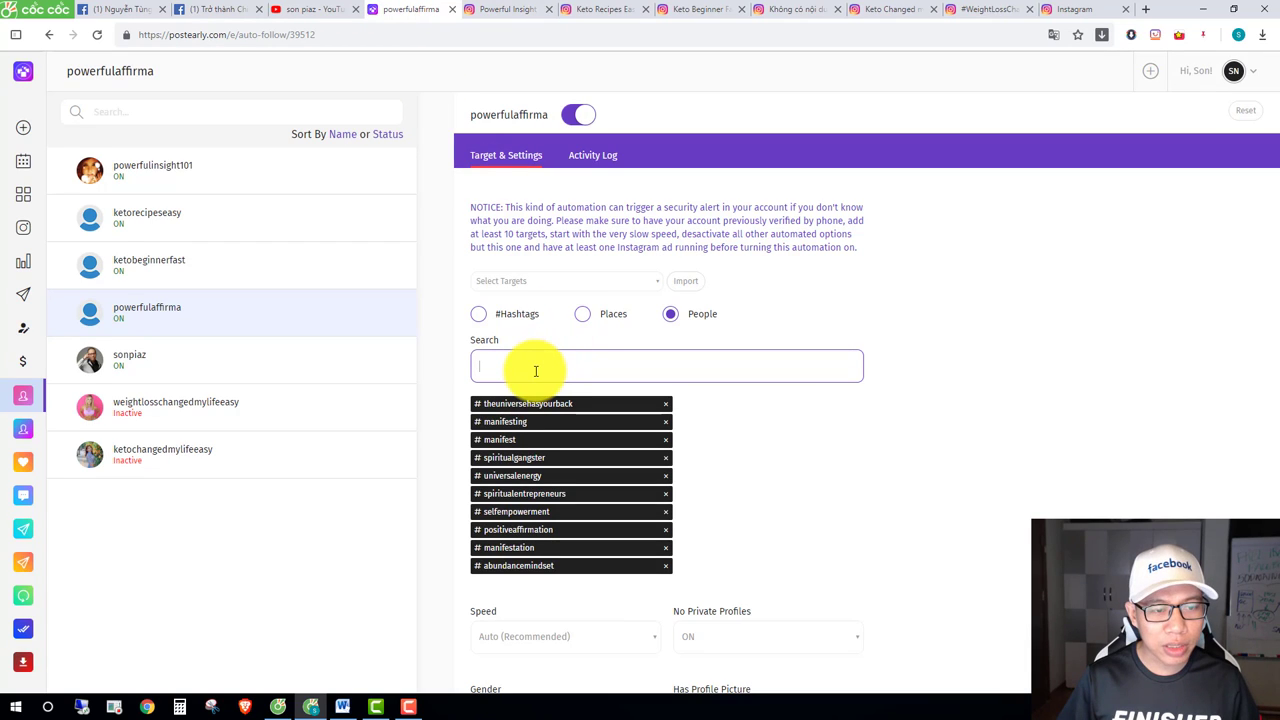
{"action": "type", "text": "powerfulinsight101"}
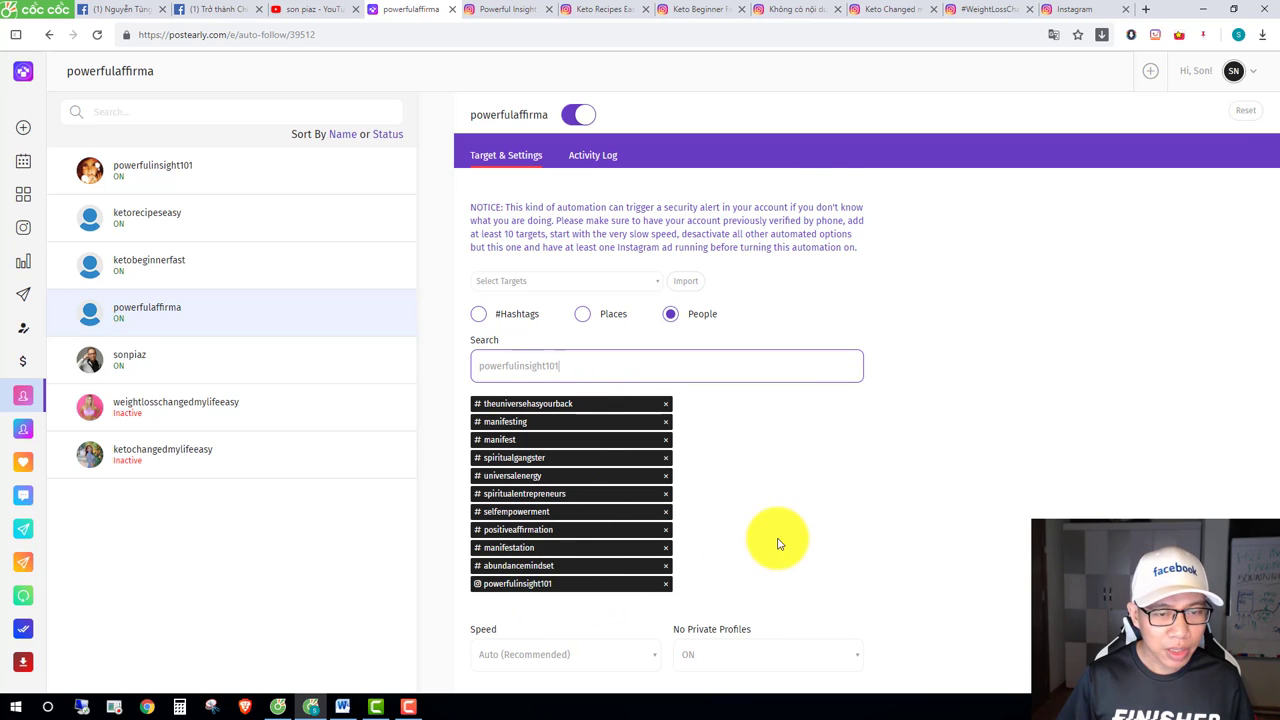
{"action": "scroll", "coordinate": [766, 543], "scroll_direction": "down", "scroll_amount": 1}
{"action": "left_click", "coordinate": [906, 467]}
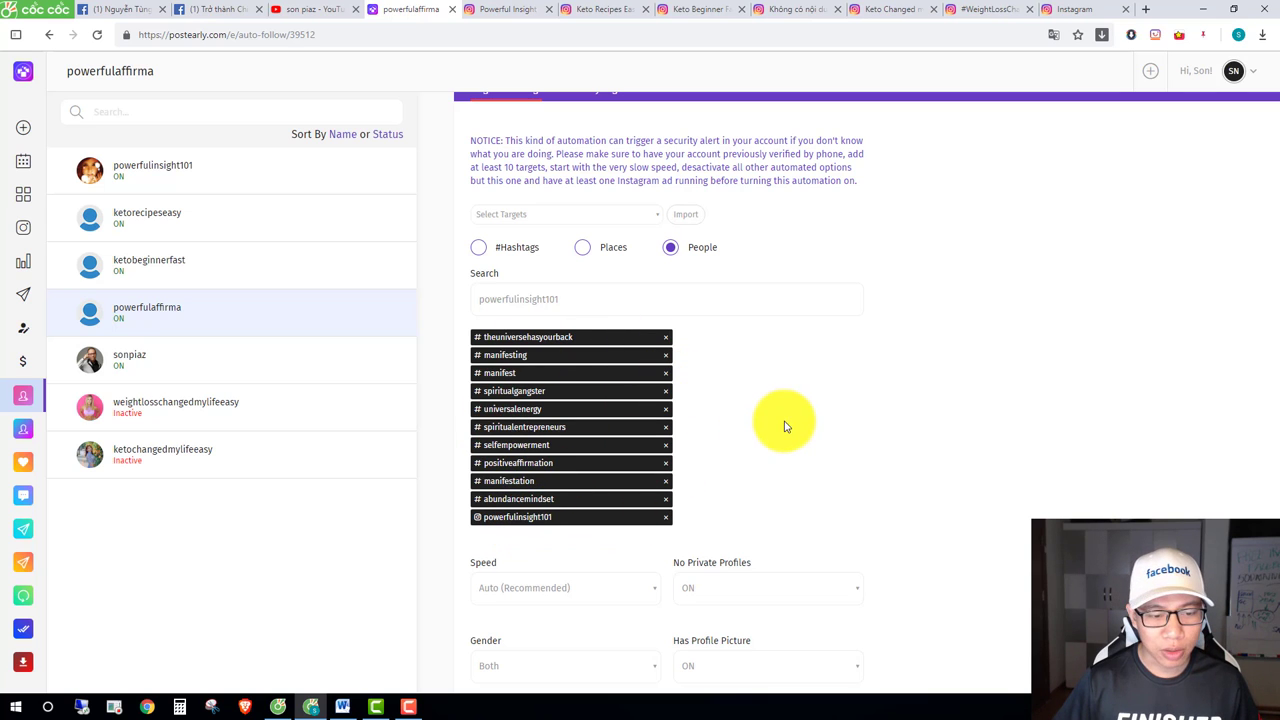
Examine the available follow speed choices below the target list.
{"action": "scroll", "coordinate": [785, 427], "scroll_direction": "down", "scroll_amount": 3}
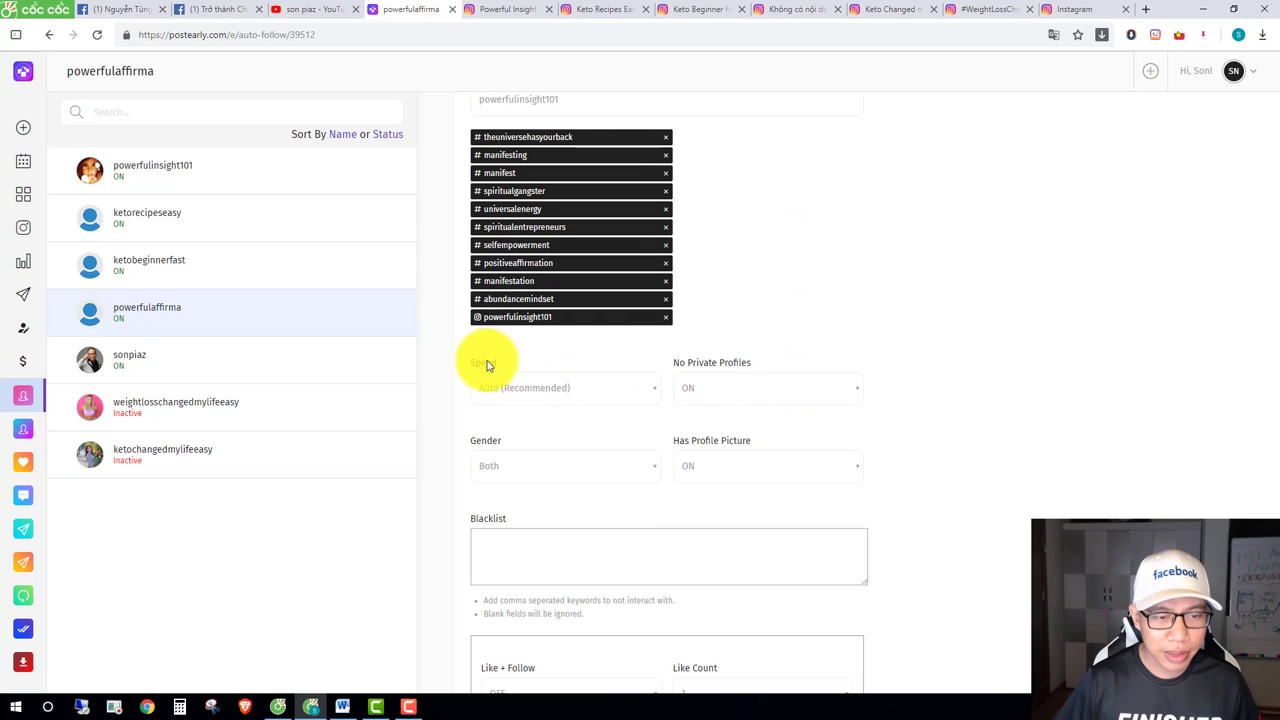
{"action": "left_click", "coordinate": [553, 395]}
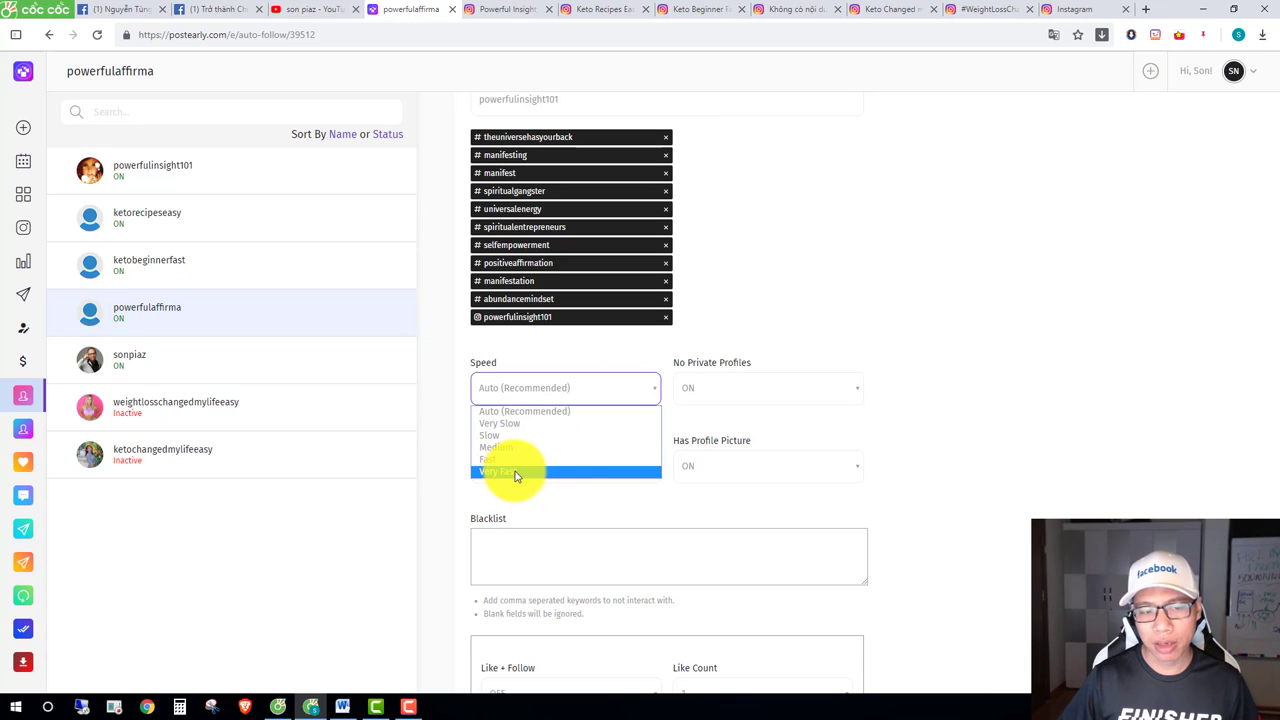
{"action": "left_click", "coordinate": [720, 320]}
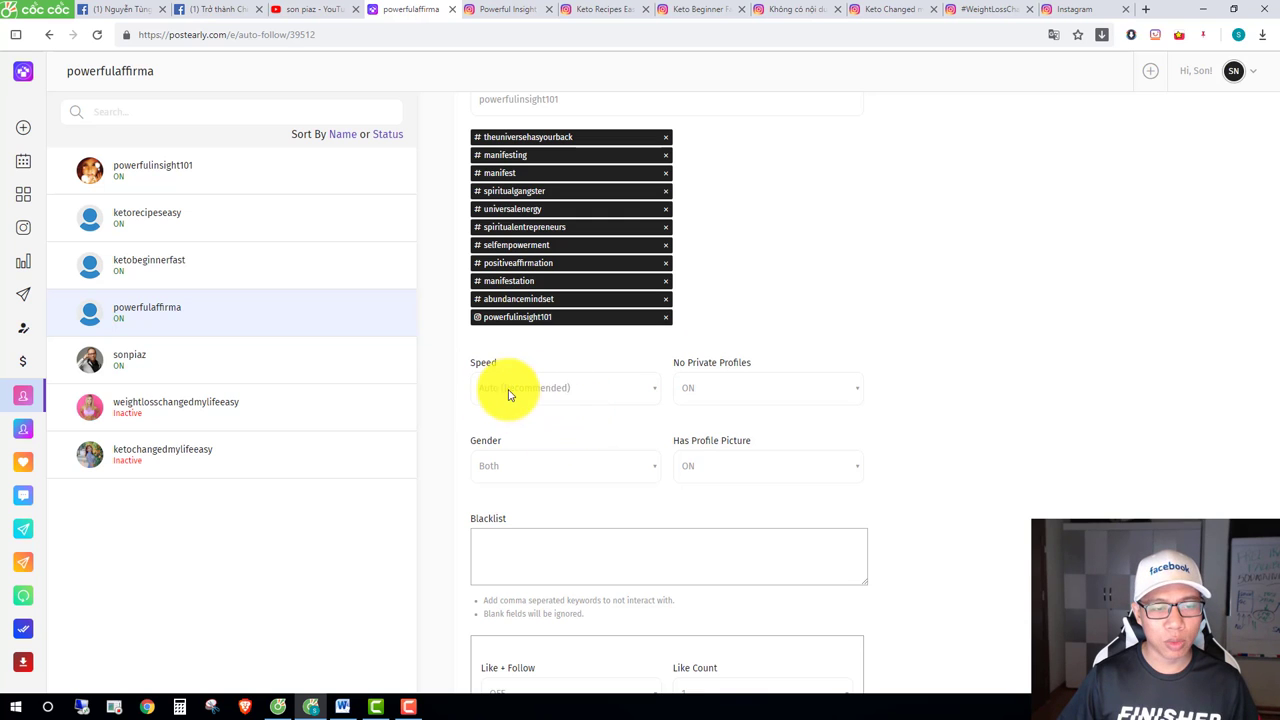
Examine the ON and OFF choices of the No Private Profiles filter.
{"action": "left_click", "coordinate": [718, 386]}
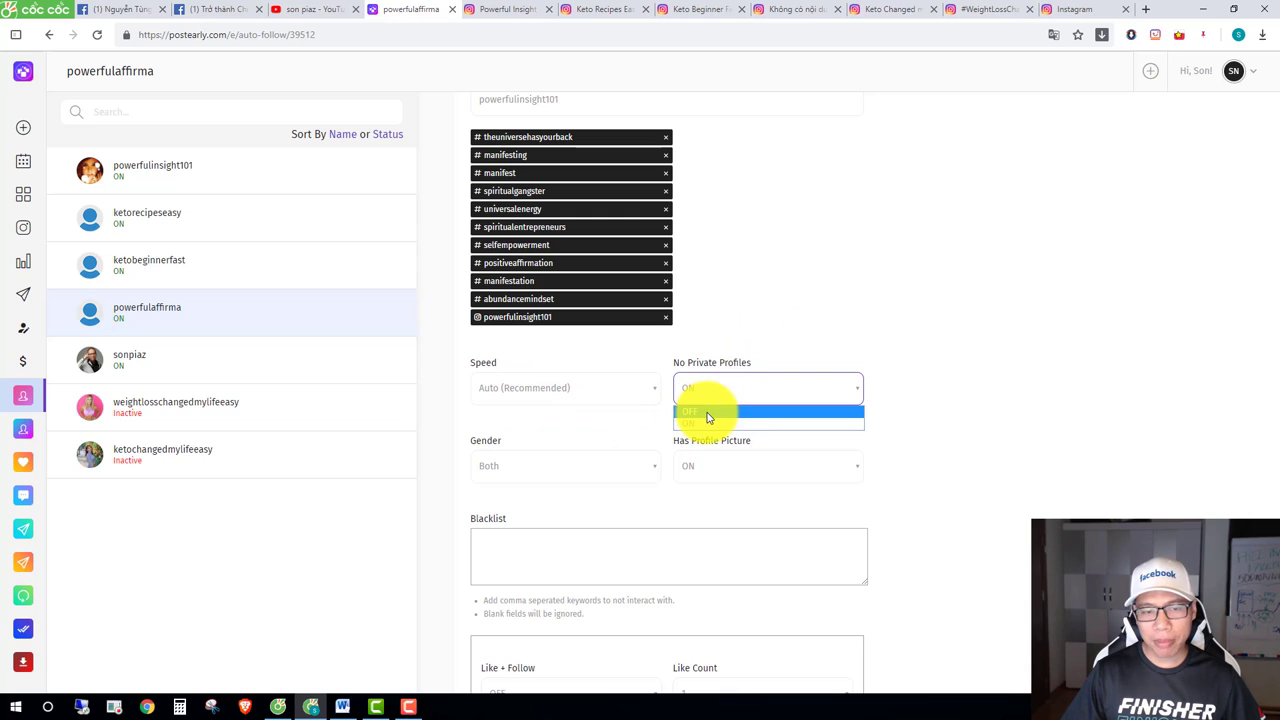
{"action": "left_click", "coordinate": [760, 325]}
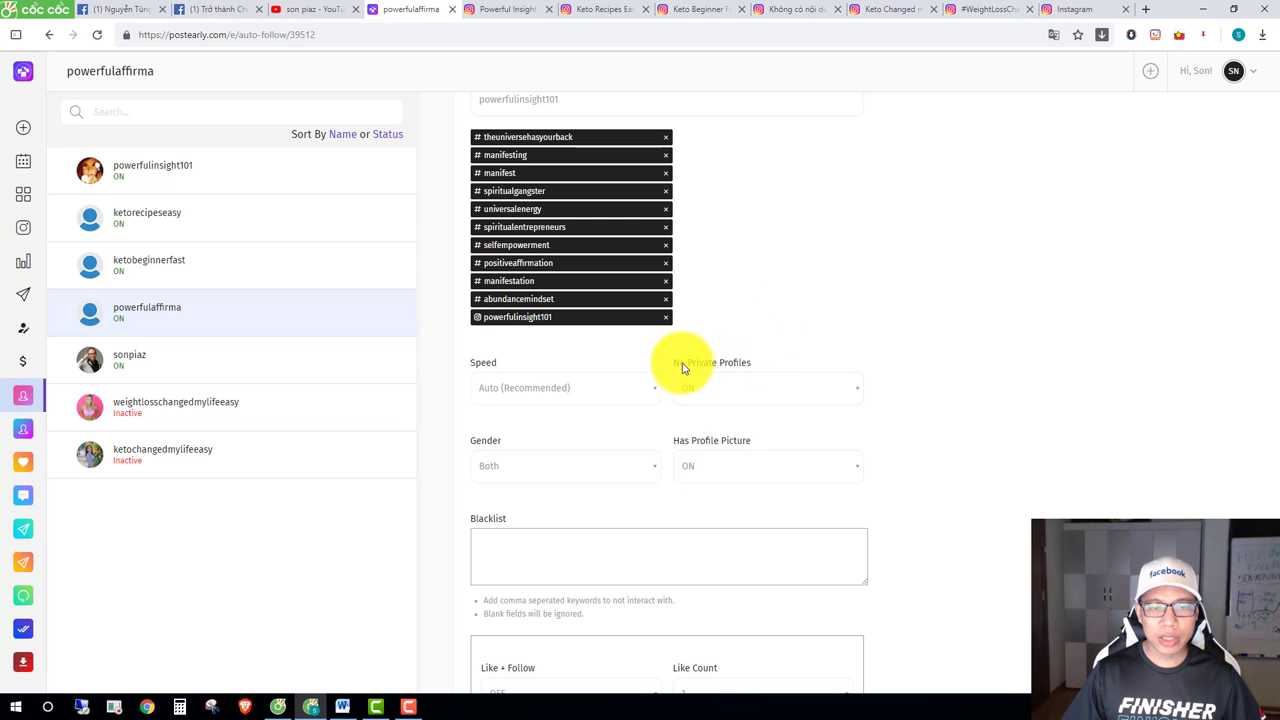
{"action": "left_click_drag", "start_coordinate": [677, 366], "coordinate": [753, 370]}
{"action": "left_click", "coordinate": [758, 369]}
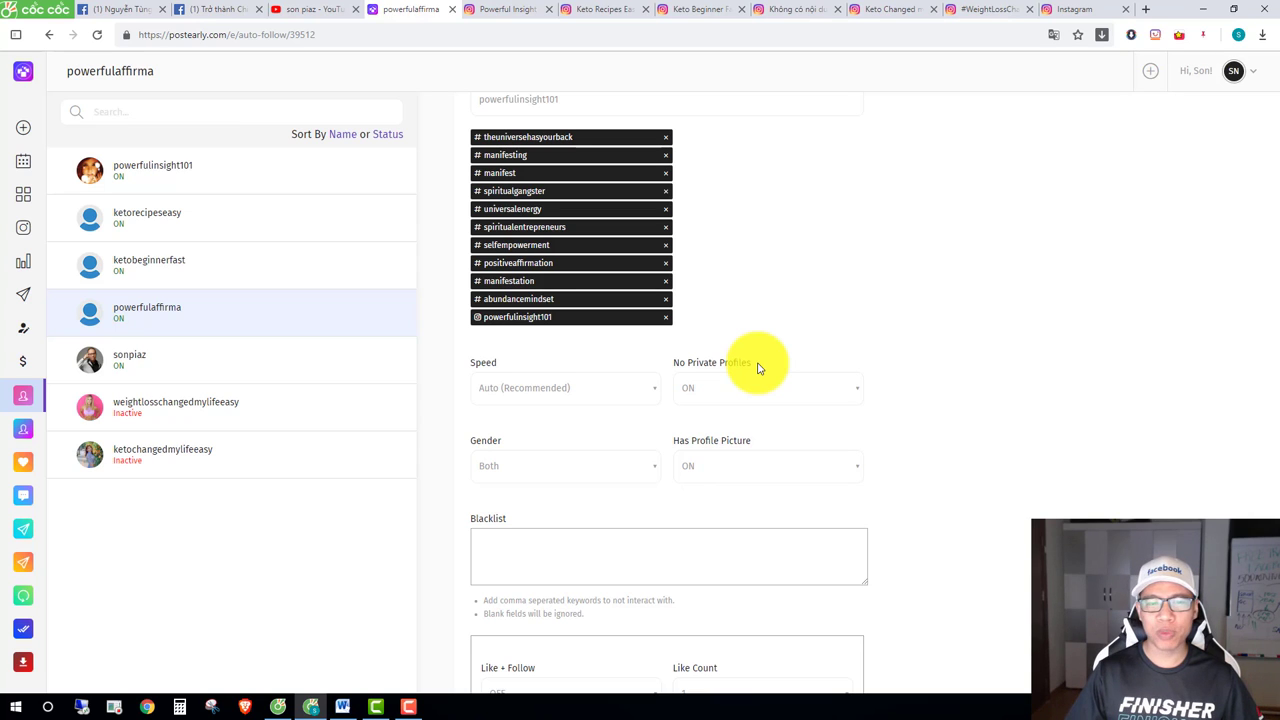
{"action": "left_click", "coordinate": [724, 394]}
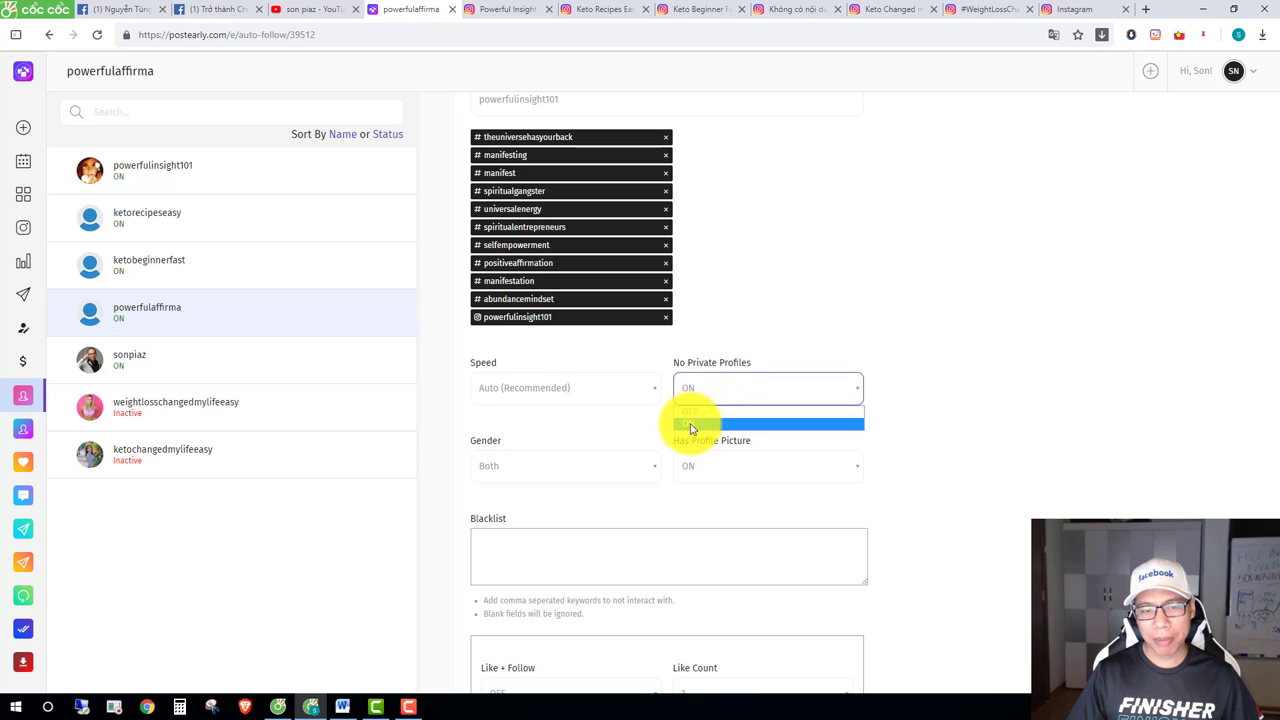
{"action": "left_click", "coordinate": [755, 308]}
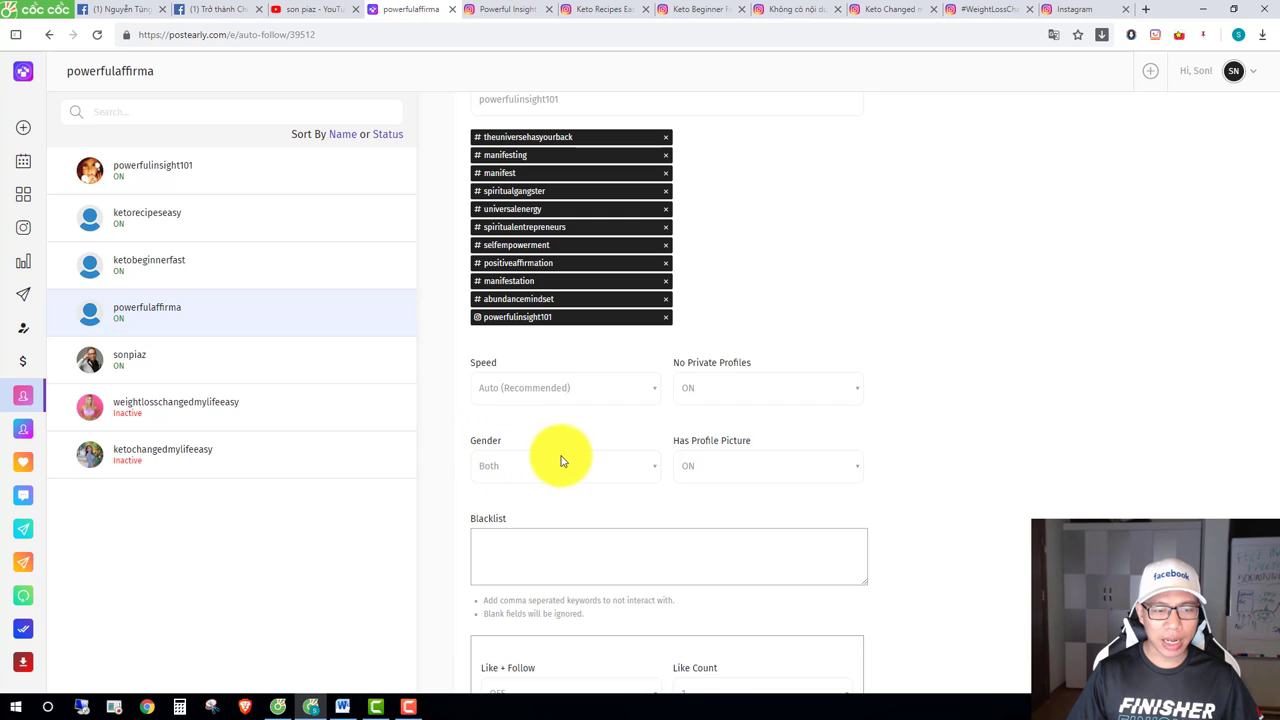
Choose Both as the target gender and ON for the Has Profile Picture filter.
{"action": "left_click", "coordinate": [529, 463]}
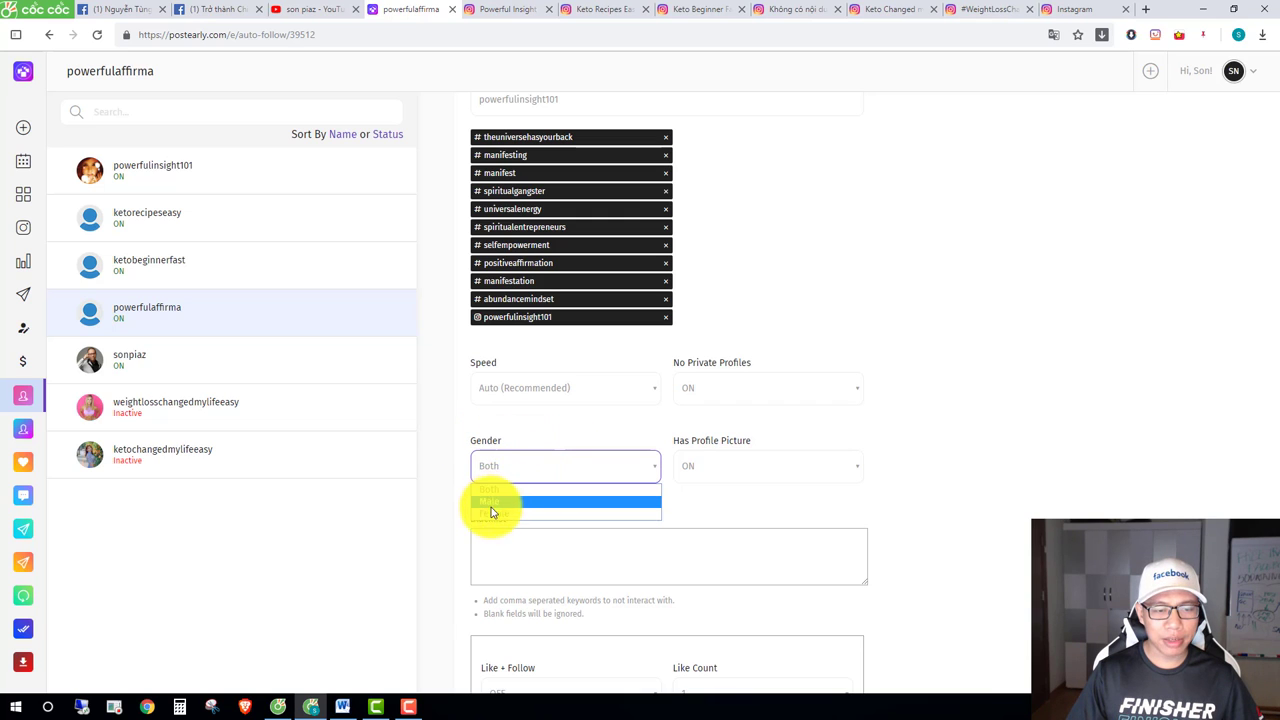
{"action": "left_click", "coordinate": [500, 490]}
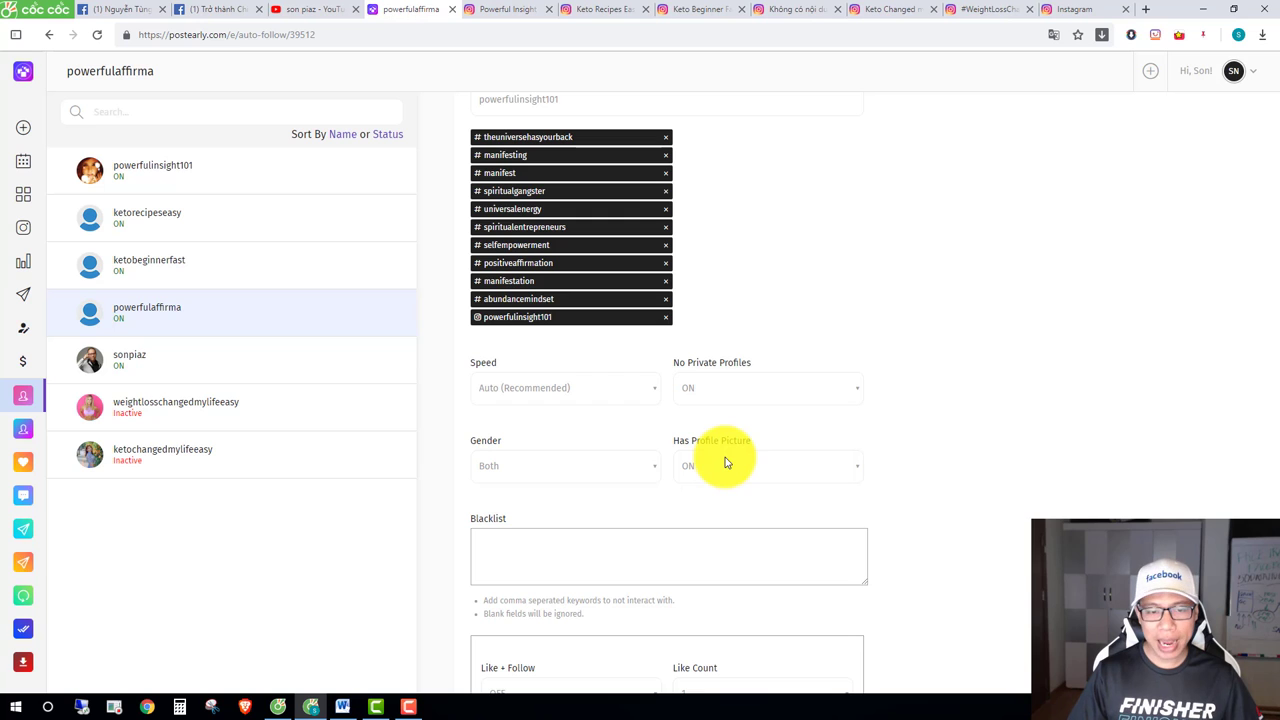
{"action": "left_click", "coordinate": [517, 7]}
{"action": "left_click", "coordinate": [402, 9]}
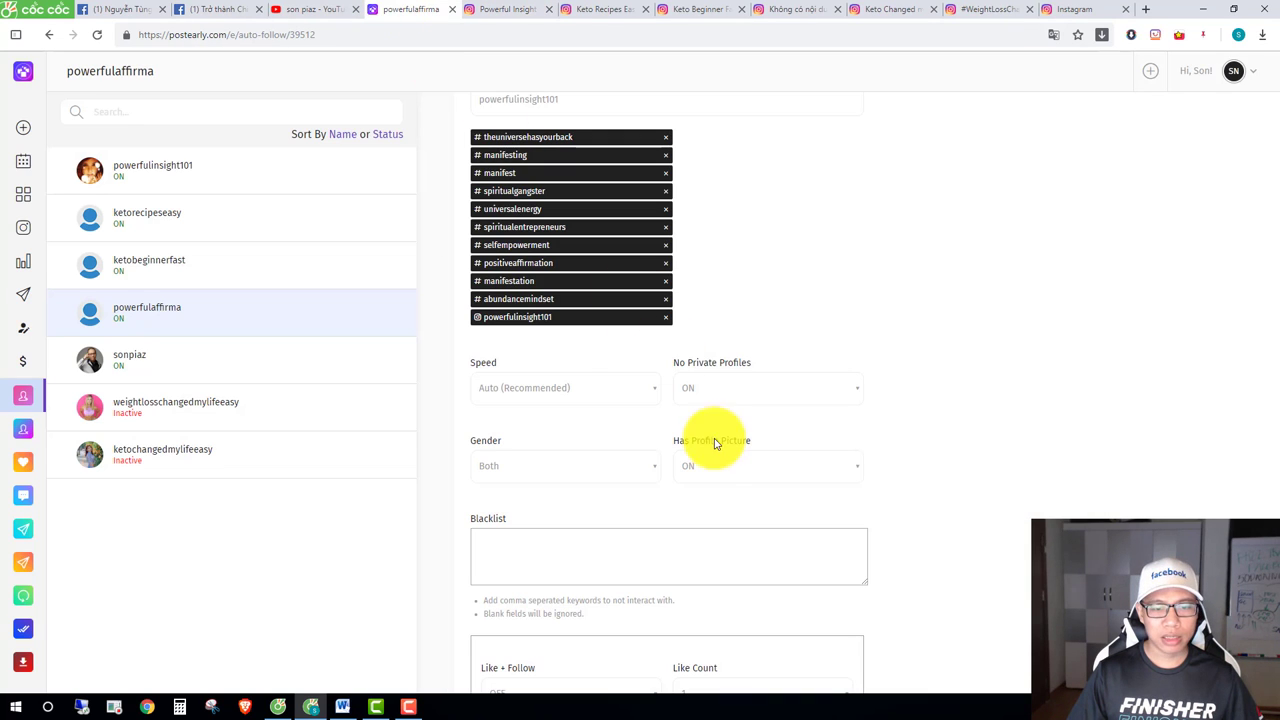
{"action": "left_click", "coordinate": [703, 468]}
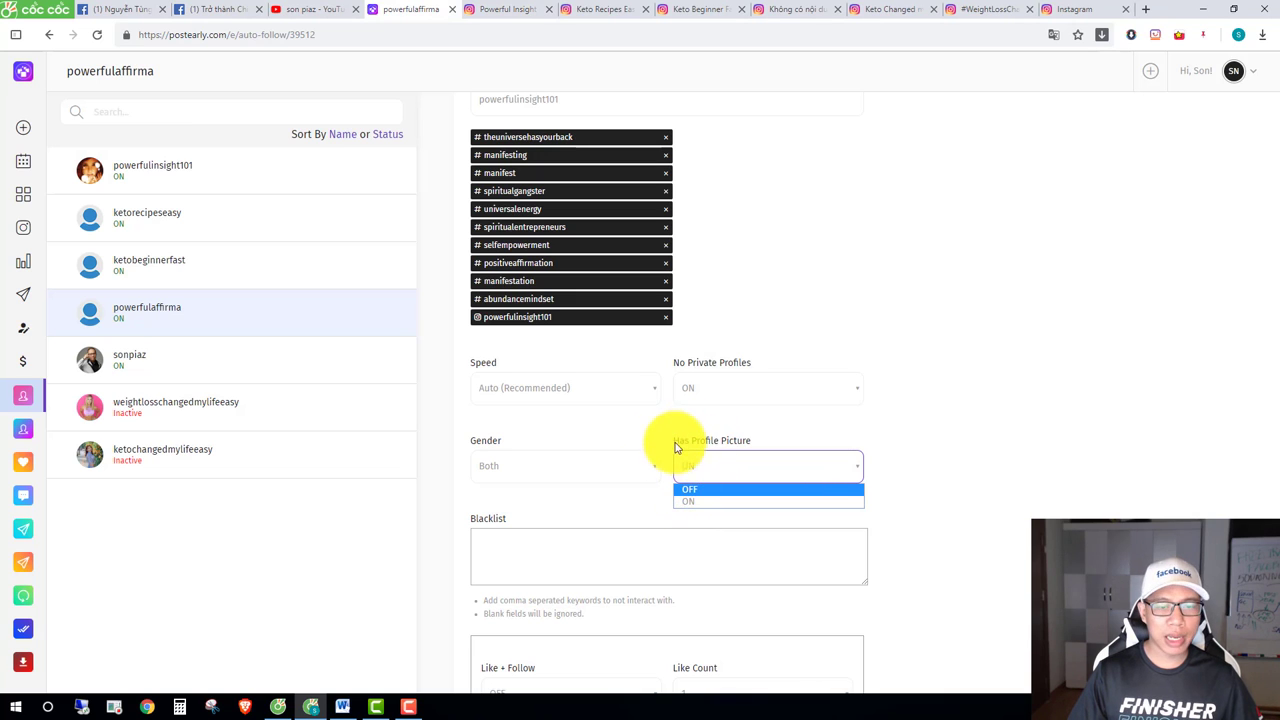
{"action": "left_click", "coordinate": [724, 502]}
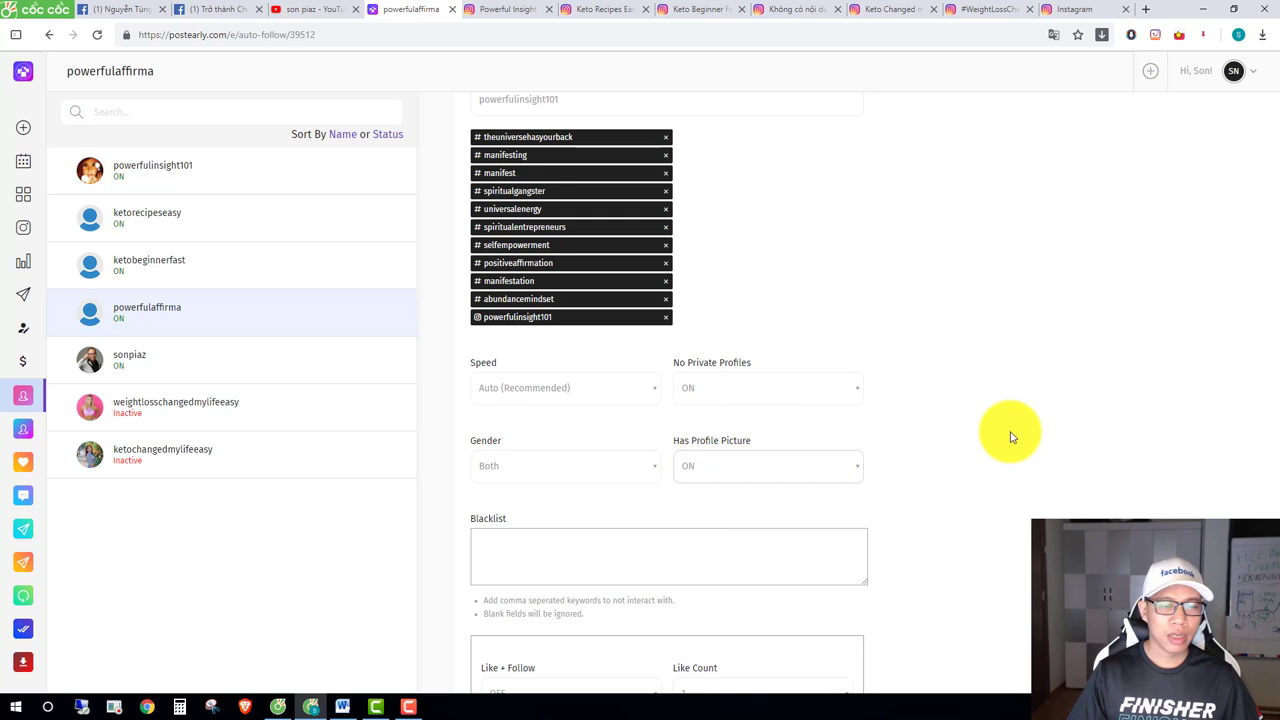
Examine the Blacklist and Like + Follow settings and look over the powerfulinsight101 posts on Instagram.
{"action": "scroll", "coordinate": [1008, 434], "scroll_direction": "down", "scroll_amount": 1}
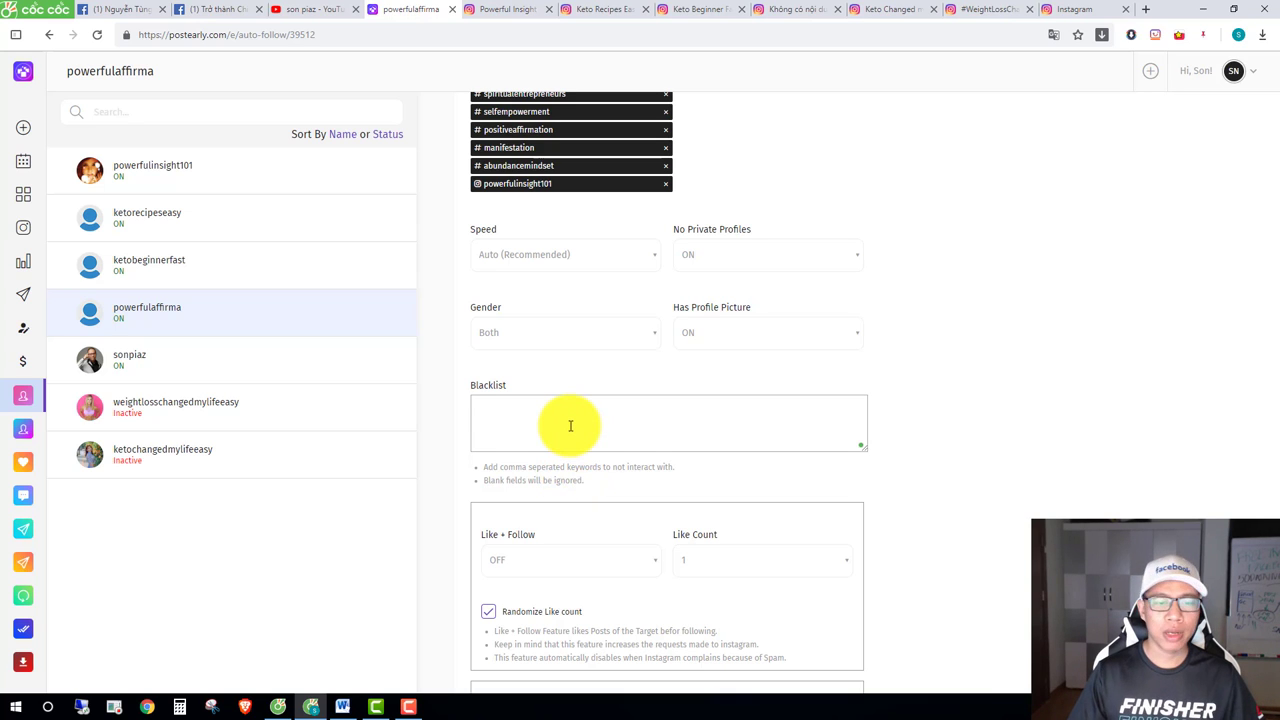
{"action": "left_click", "coordinate": [981, 488]}
{"action": "scroll", "coordinate": [981, 488], "scroll_direction": "down", "scroll_amount": 1}
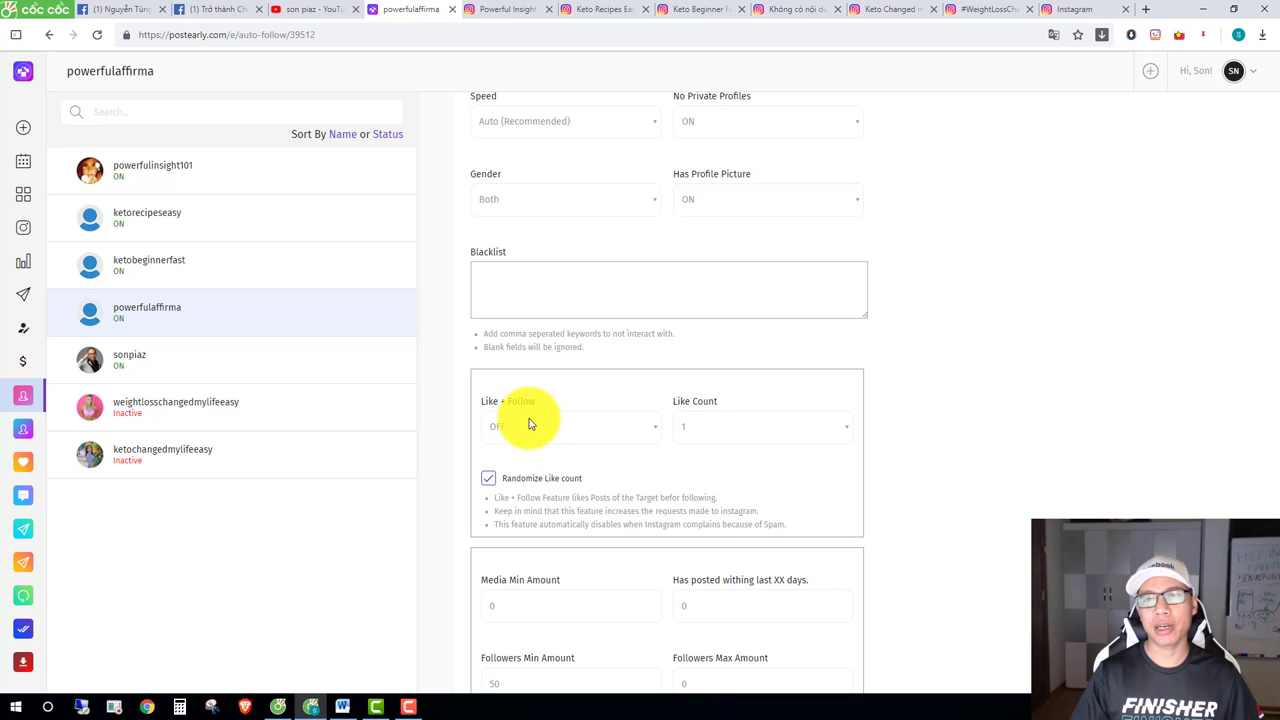
{"action": "left_click", "coordinate": [502, 9]}
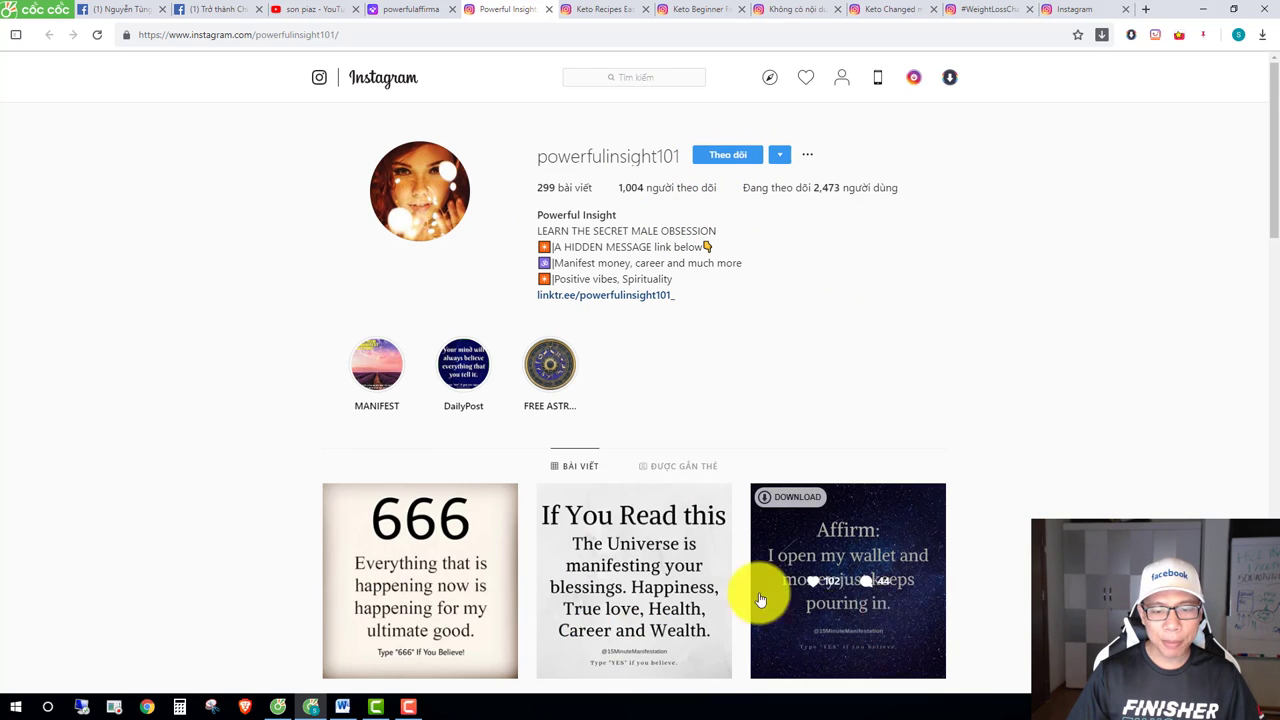
{"action": "scroll", "coordinate": [880, 634], "scroll_direction": "down", "scroll_amount": 3}
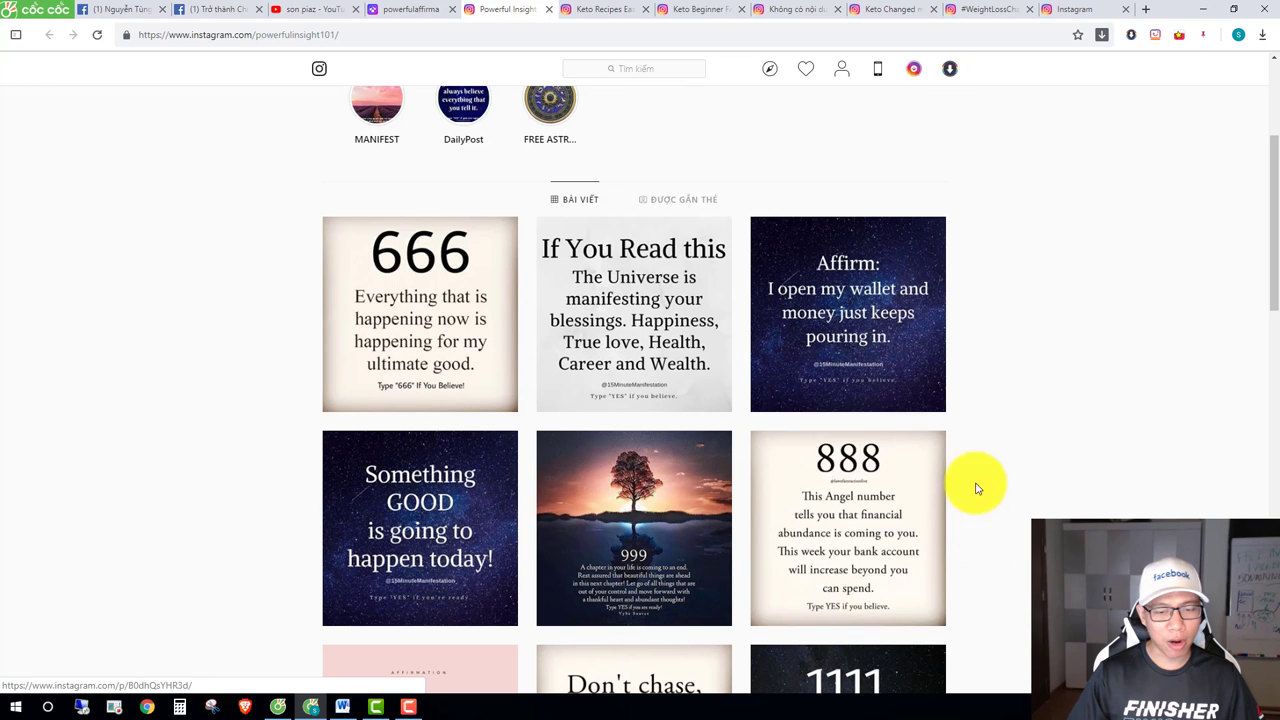
{"action": "left_click", "coordinate": [409, 8]}
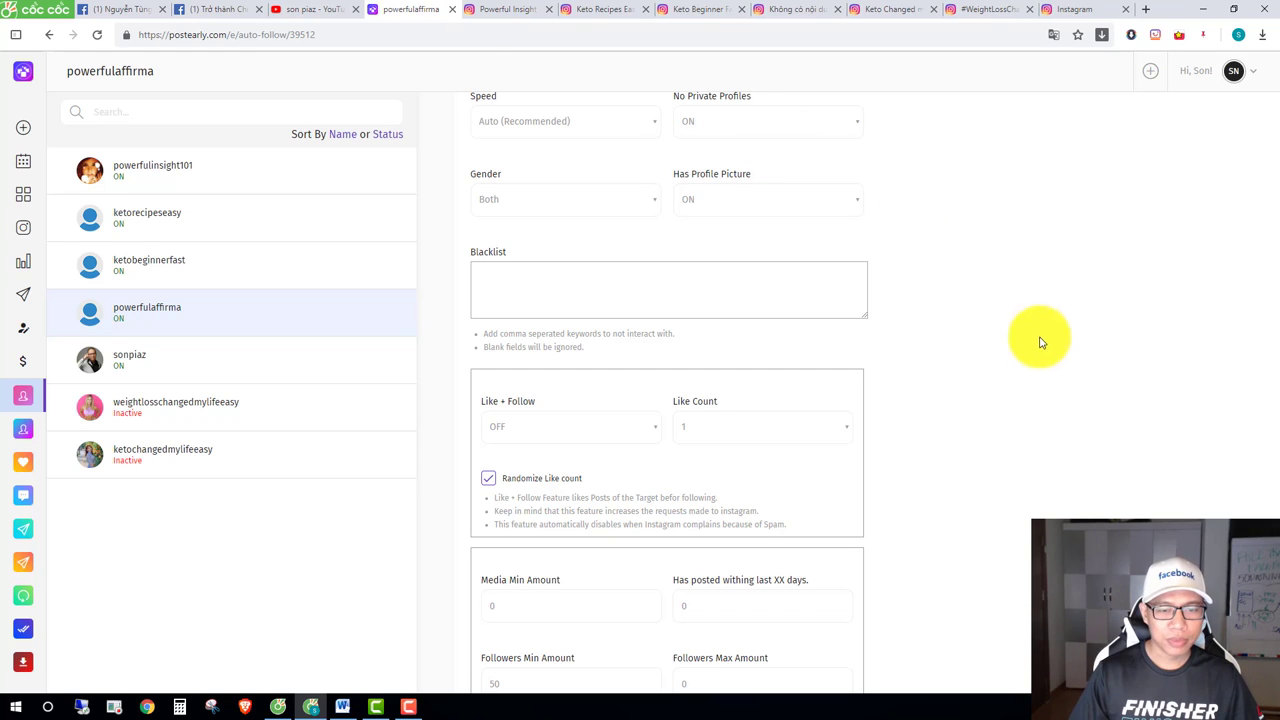
Examine the available Like Count values for the Like + Follow feature.
{"action": "scroll", "coordinate": [1023, 380], "scroll_direction": "down", "scroll_amount": 1}
{"action": "left_click", "coordinate": [716, 360]}
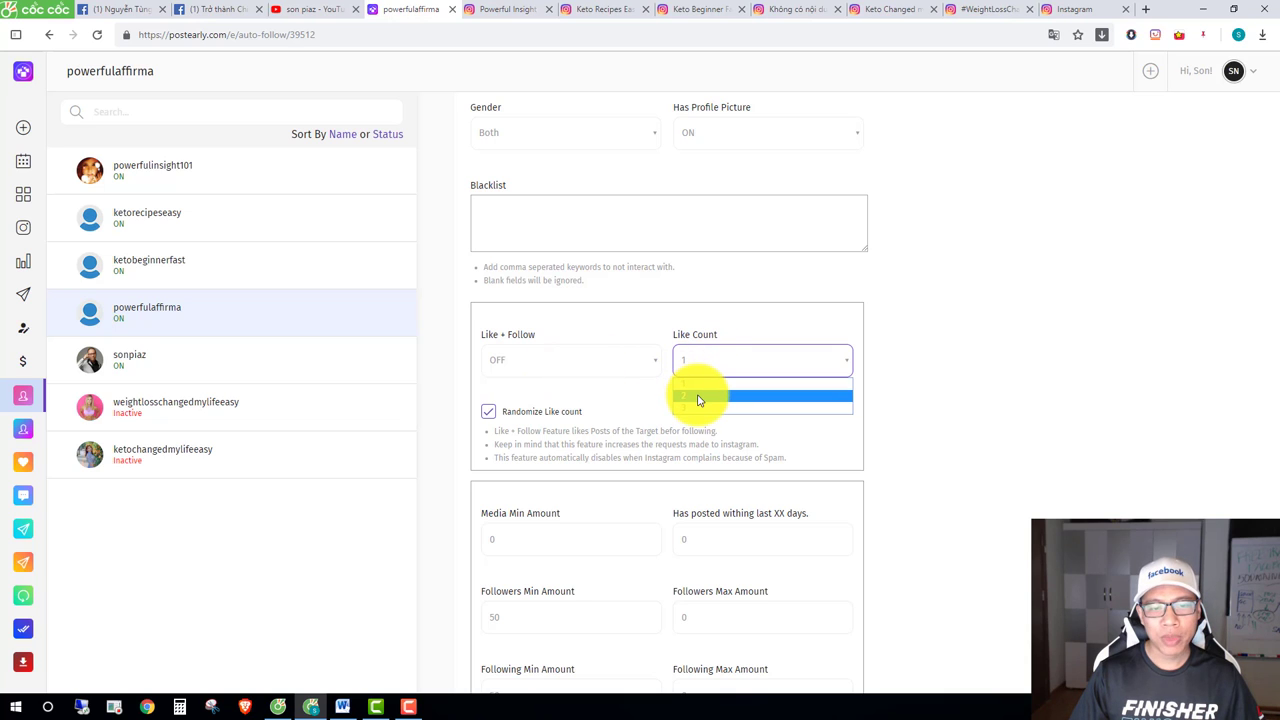
{"action": "left_click", "coordinate": [1007, 381]}
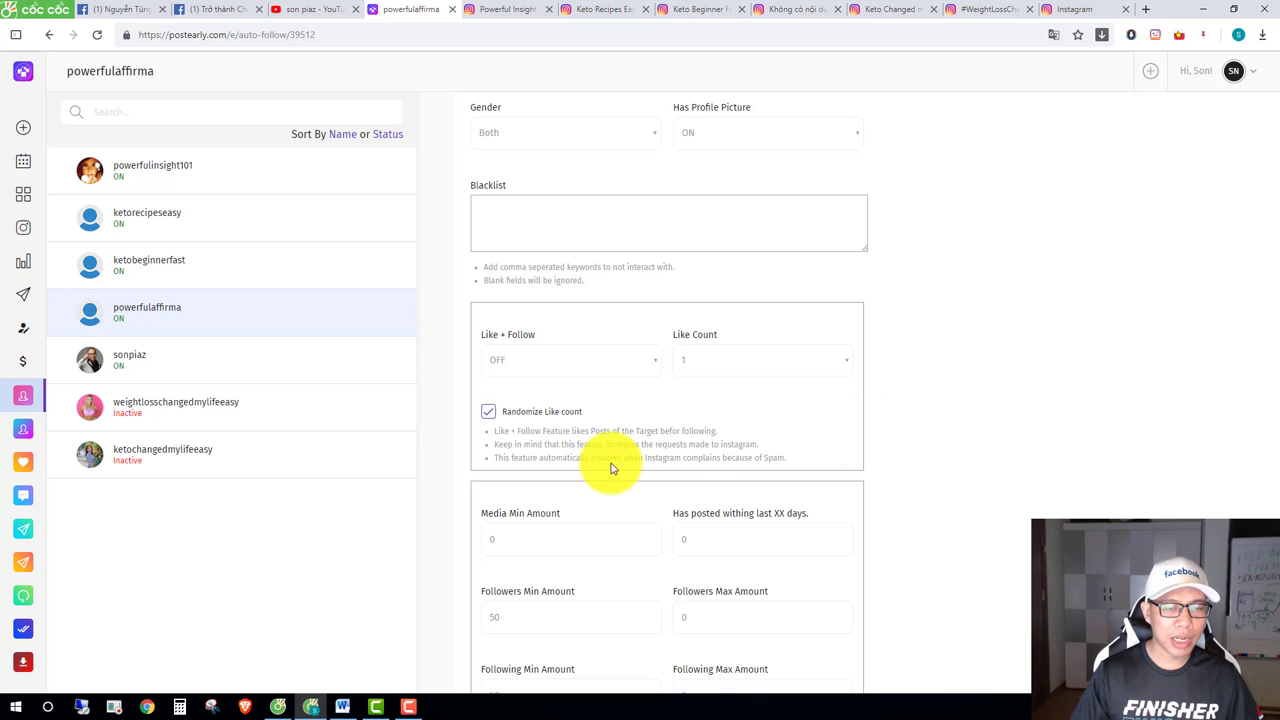
Switch the Like + Follow feature to ON and set it back to OFF.
{"action": "left_click", "coordinate": [566, 364]}
{"action": "left_click", "coordinate": [519, 397]}
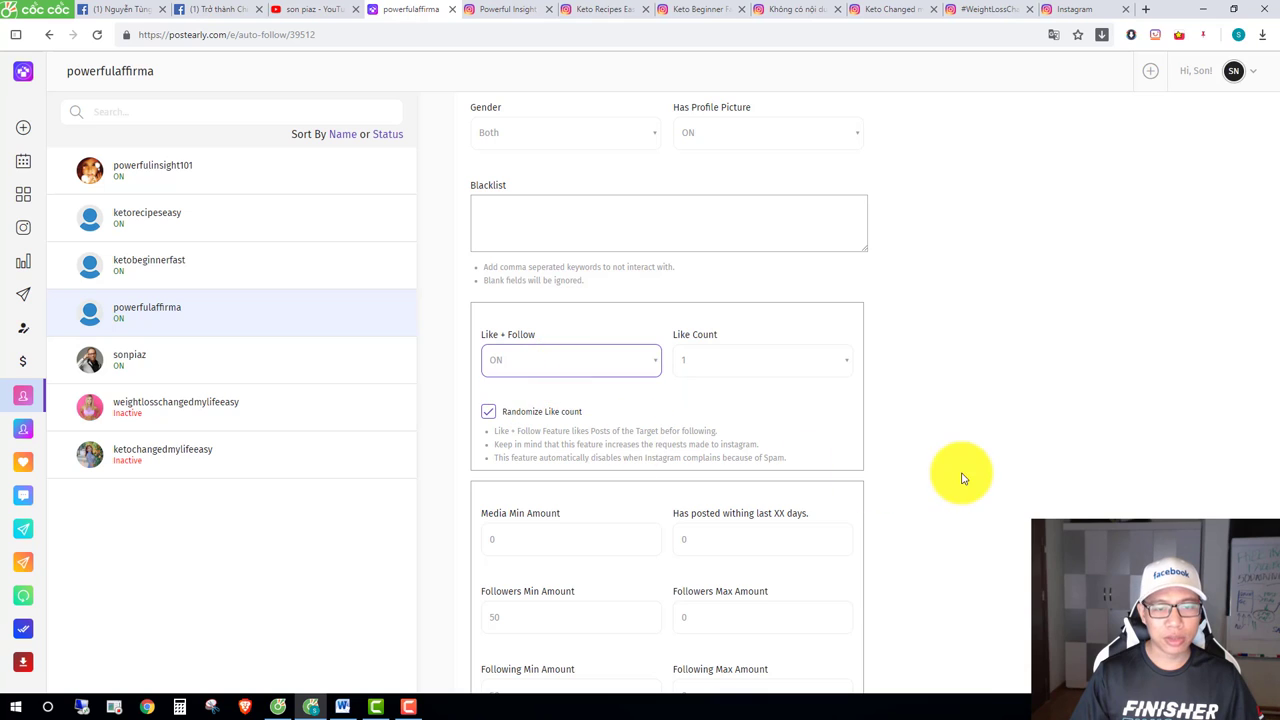
{"action": "left_click", "coordinate": [571, 378]}
{"action": "left_click", "coordinate": [547, 384]}
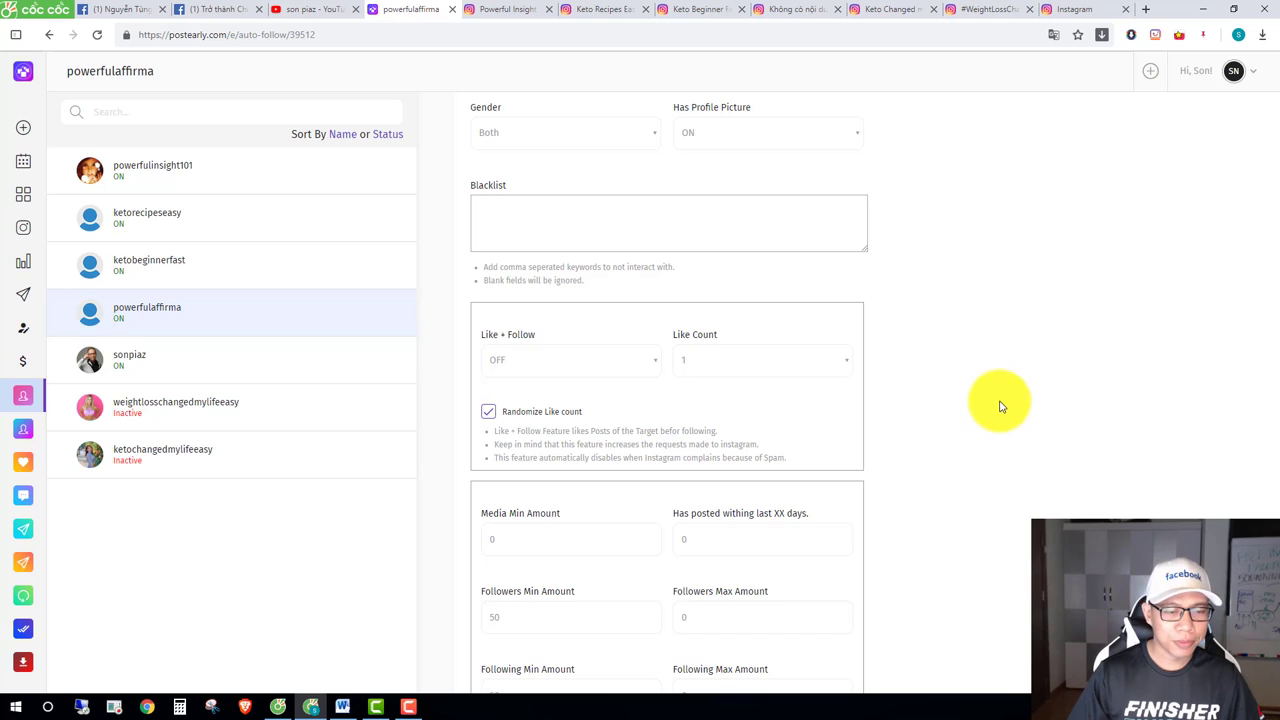
Set the Media Min Amount filter to 3 and require a post within the last 10 days.
{"action": "scroll", "coordinate": [1000, 395], "scroll_direction": "down", "scroll_amount": 2}
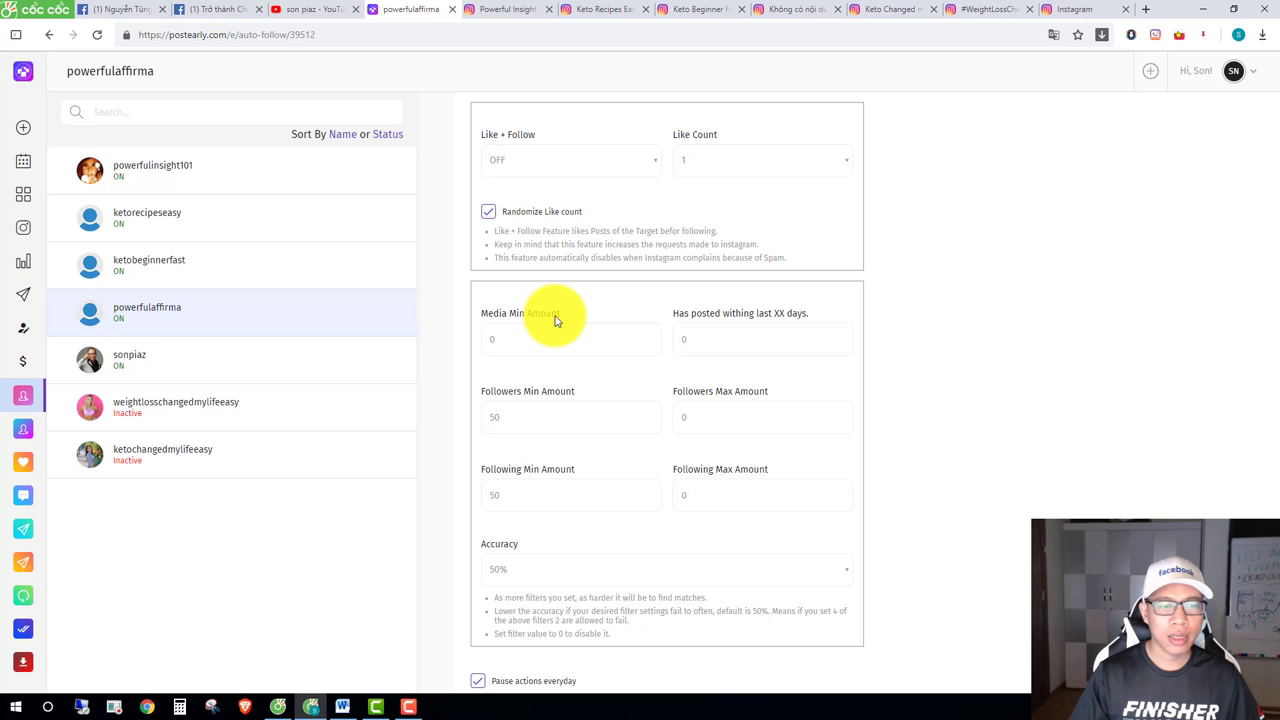
{"action": "left_click", "coordinate": [515, 339]}
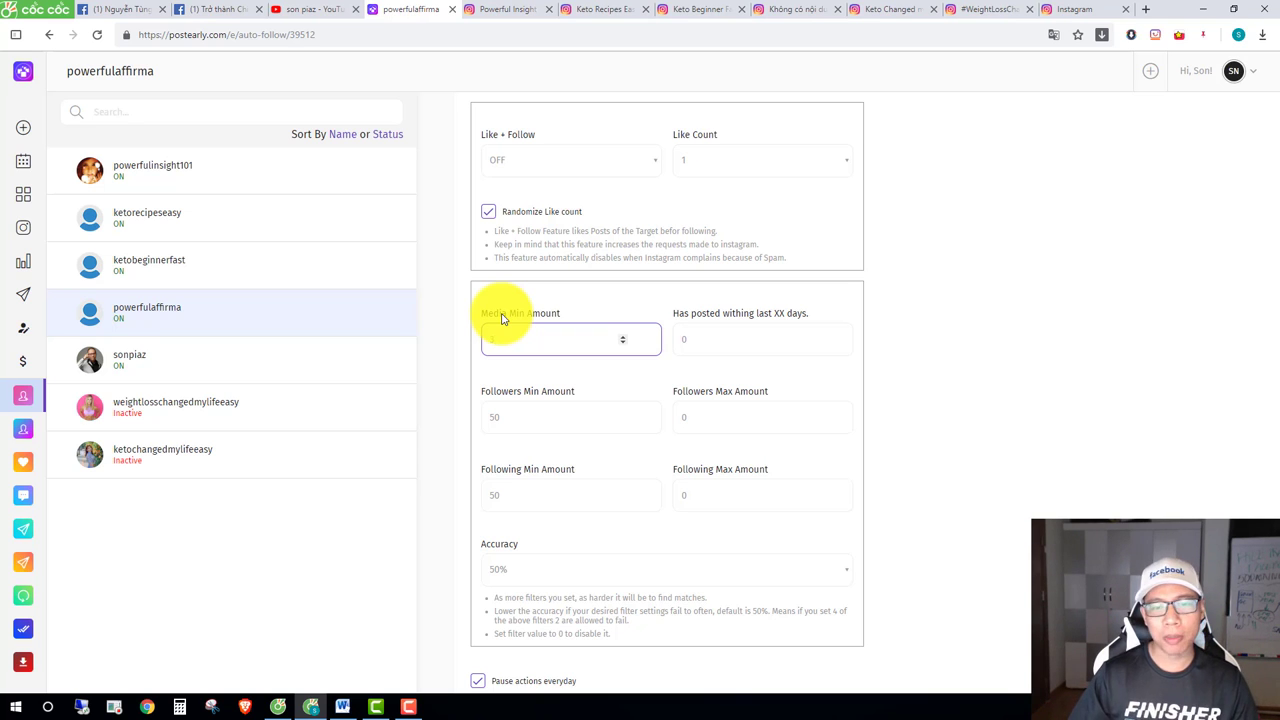
{"action": "left_click", "coordinate": [700, 340]}
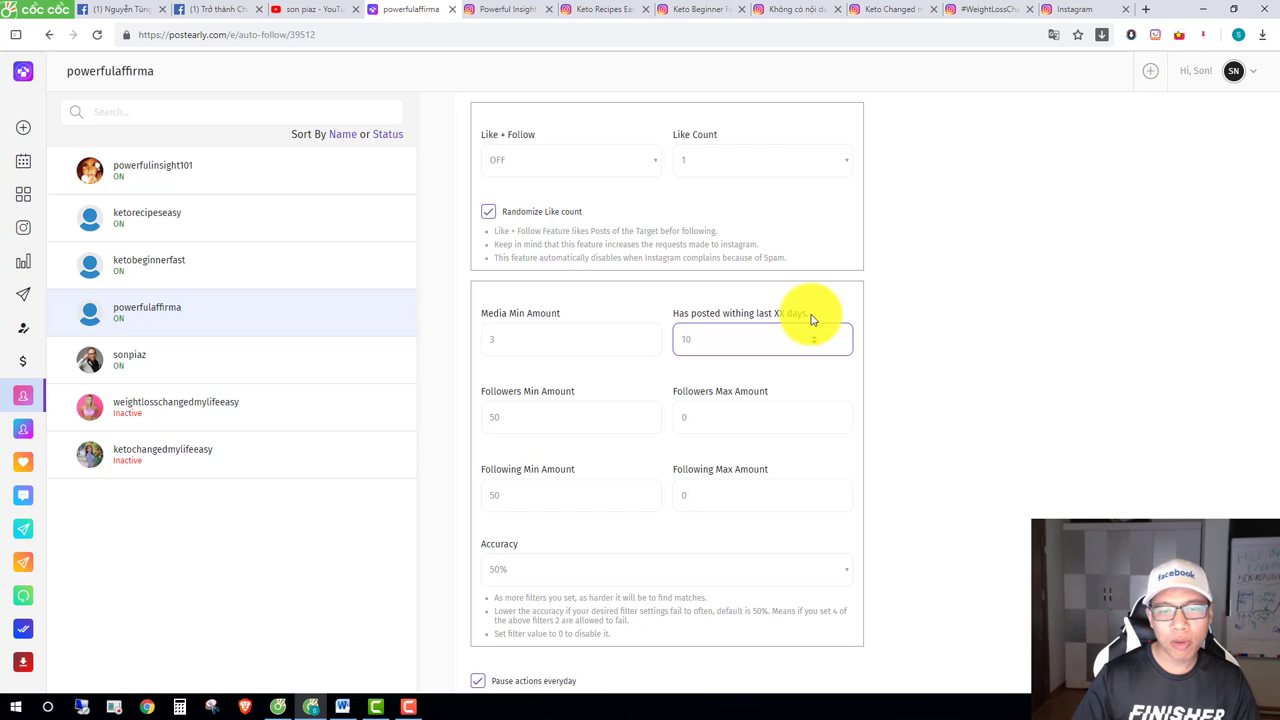
{"action": "left_click", "coordinate": [760, 310]}
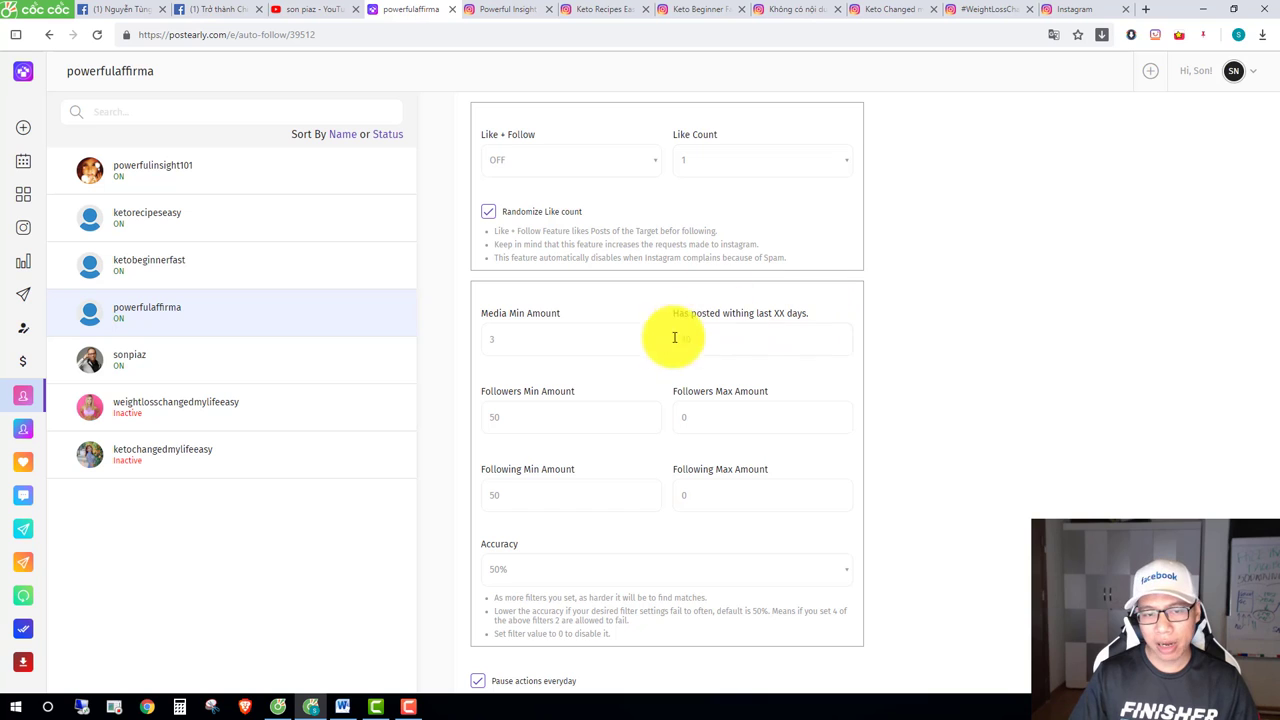
Check the follower count of powerfulinsight101 on Instagram and set Followers Max Amount to 2000 in Postearly.
{"action": "scroll", "coordinate": [738, 346], "scroll_direction": "down", "scroll_amount": 2}
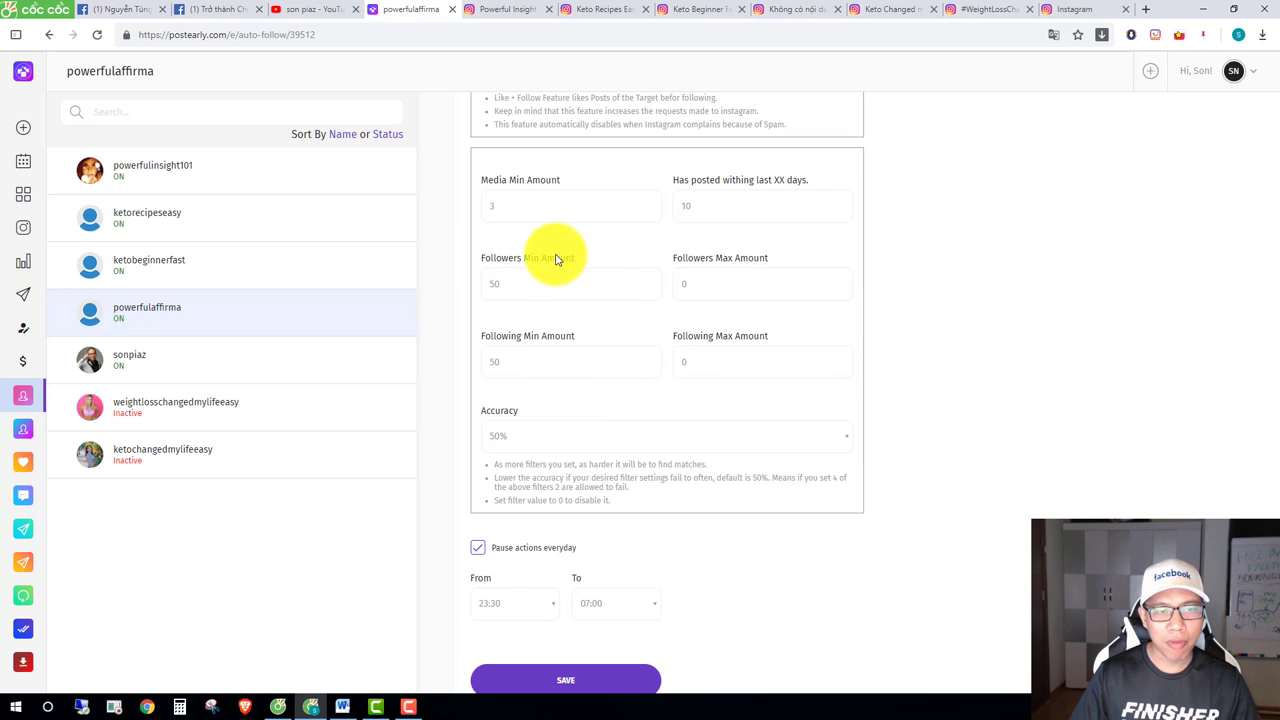
{"action": "left_click", "coordinate": [491, 5]}
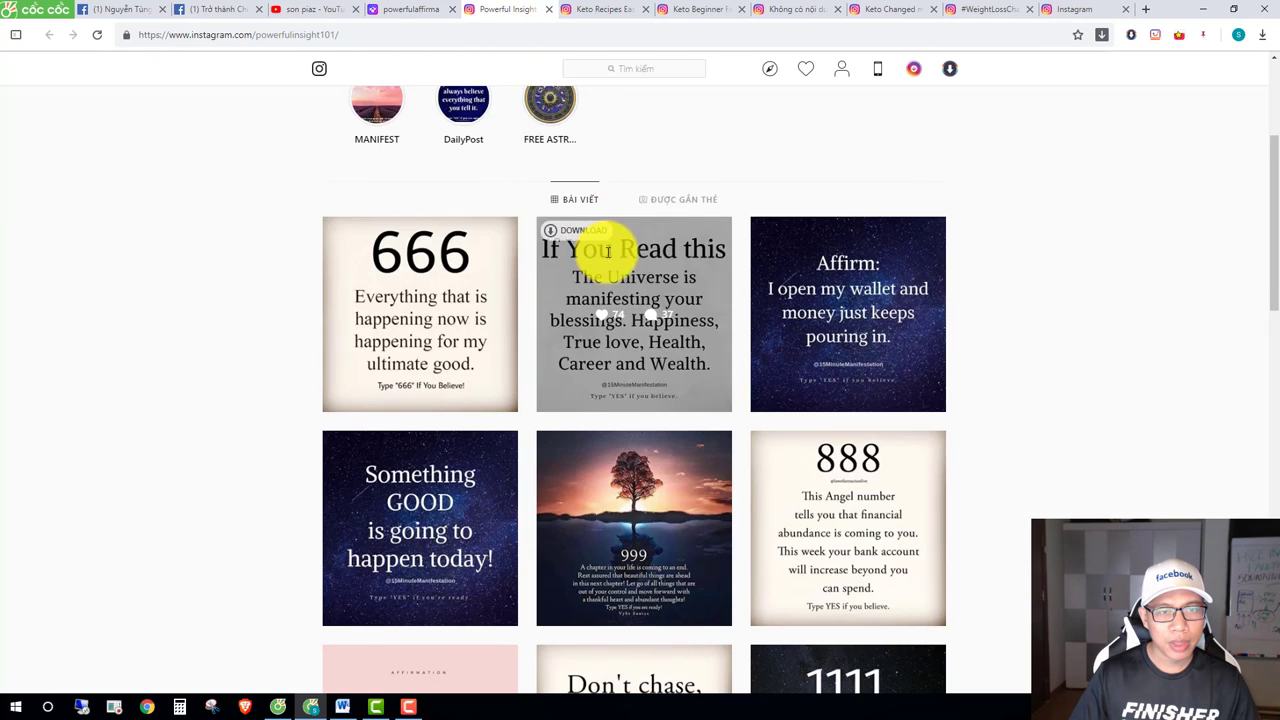
{"action": "scroll", "coordinate": [612, 255], "scroll_direction": "up", "scroll_amount": 3}
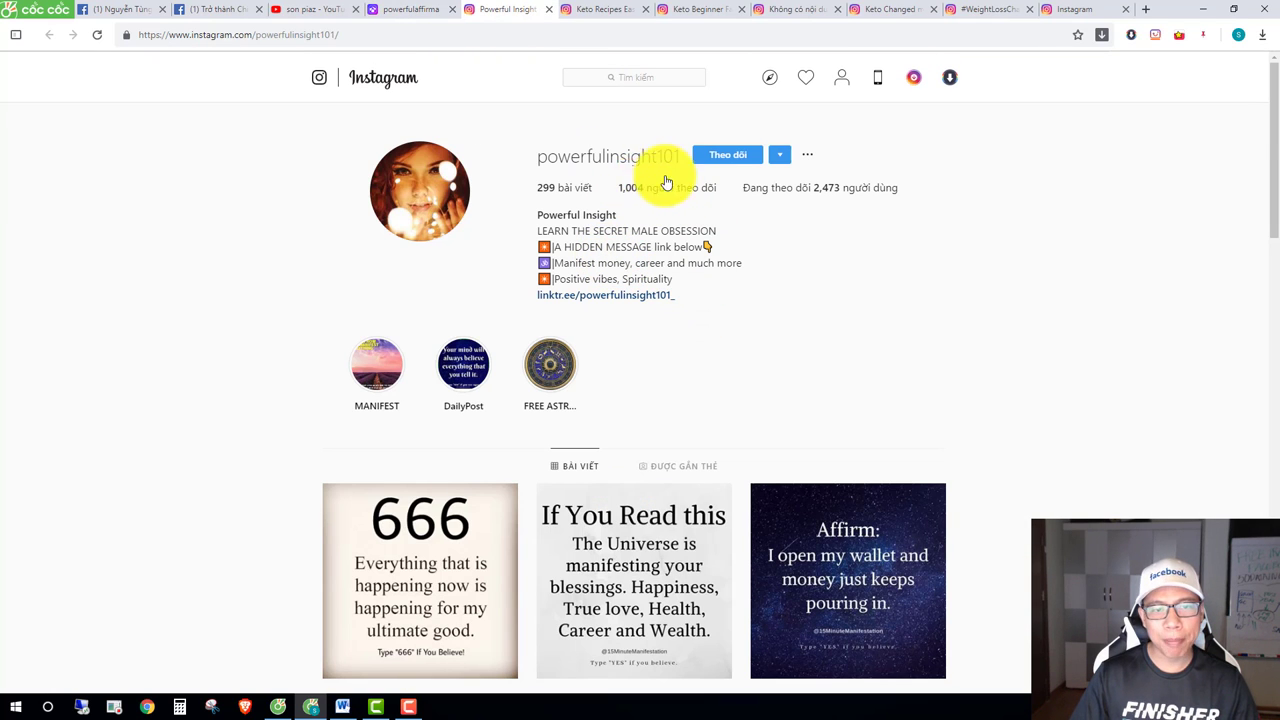
{"action": "left_click", "coordinate": [420, 9]}
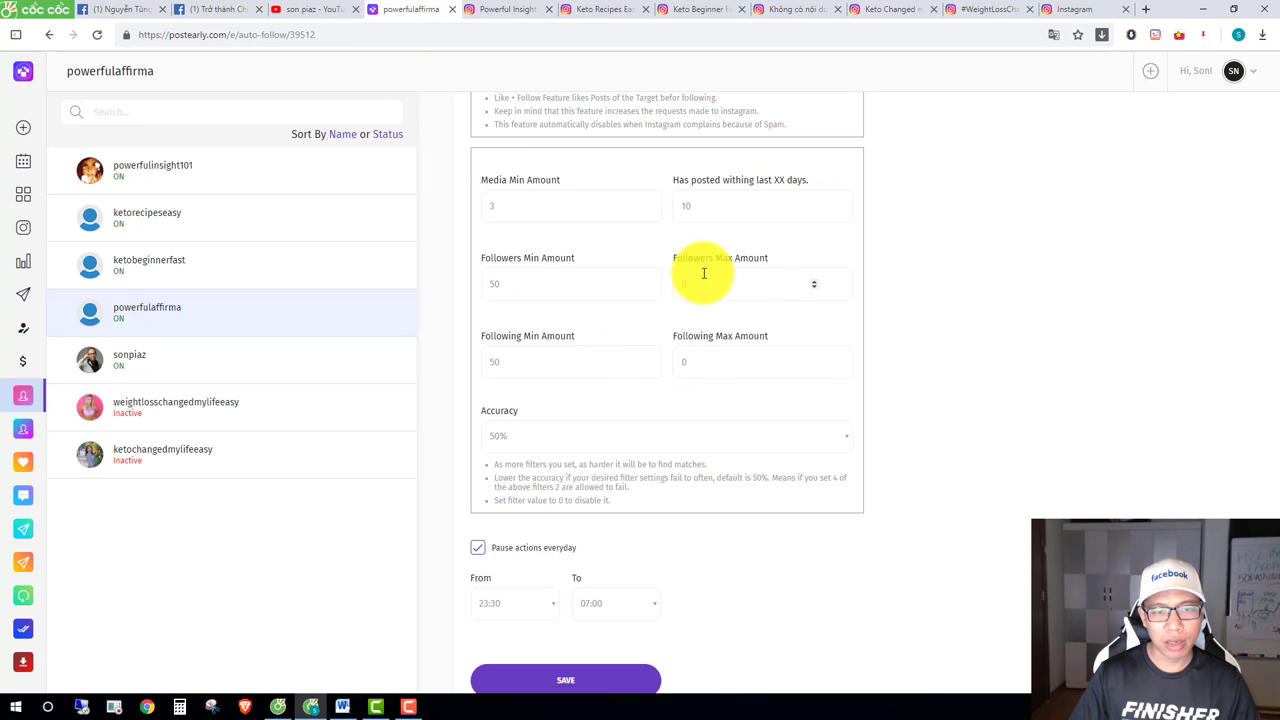
{"action": "left_click_drag", "start_coordinate": [690, 283], "coordinate": [662, 283]}
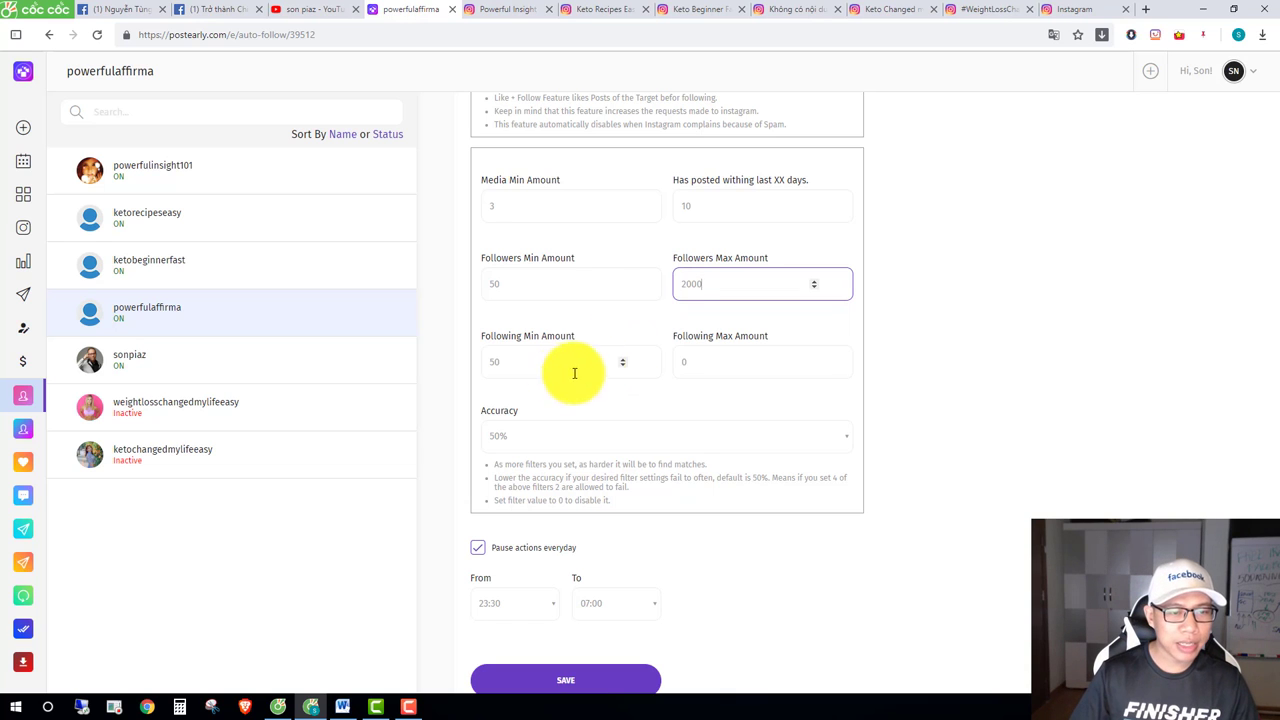
Check how many users powerfulinsight101 follows on Instagram and set Following Max Amount to 2000 in Postearly.
{"action": "left_click_drag", "start_coordinate": [520, 362], "coordinate": [497, 362]}
{"action": "left_click", "coordinate": [305, 9]}
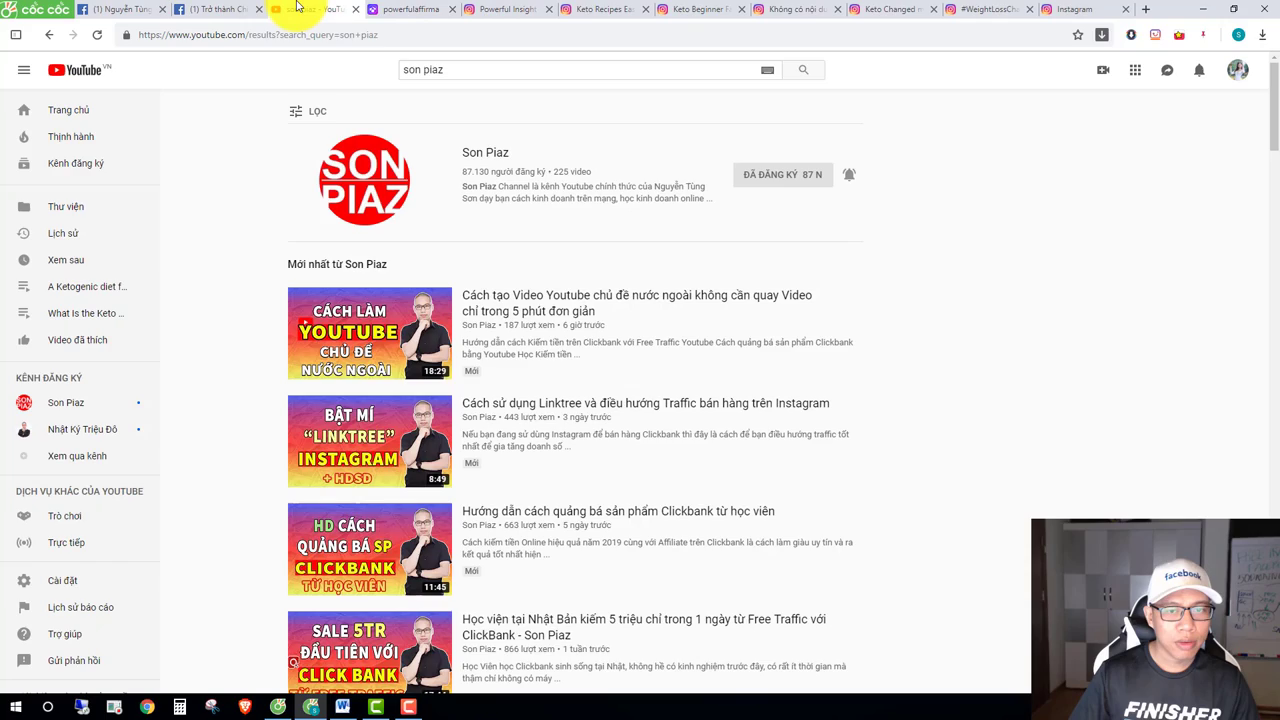
{"action": "left_click", "coordinate": [505, 9]}
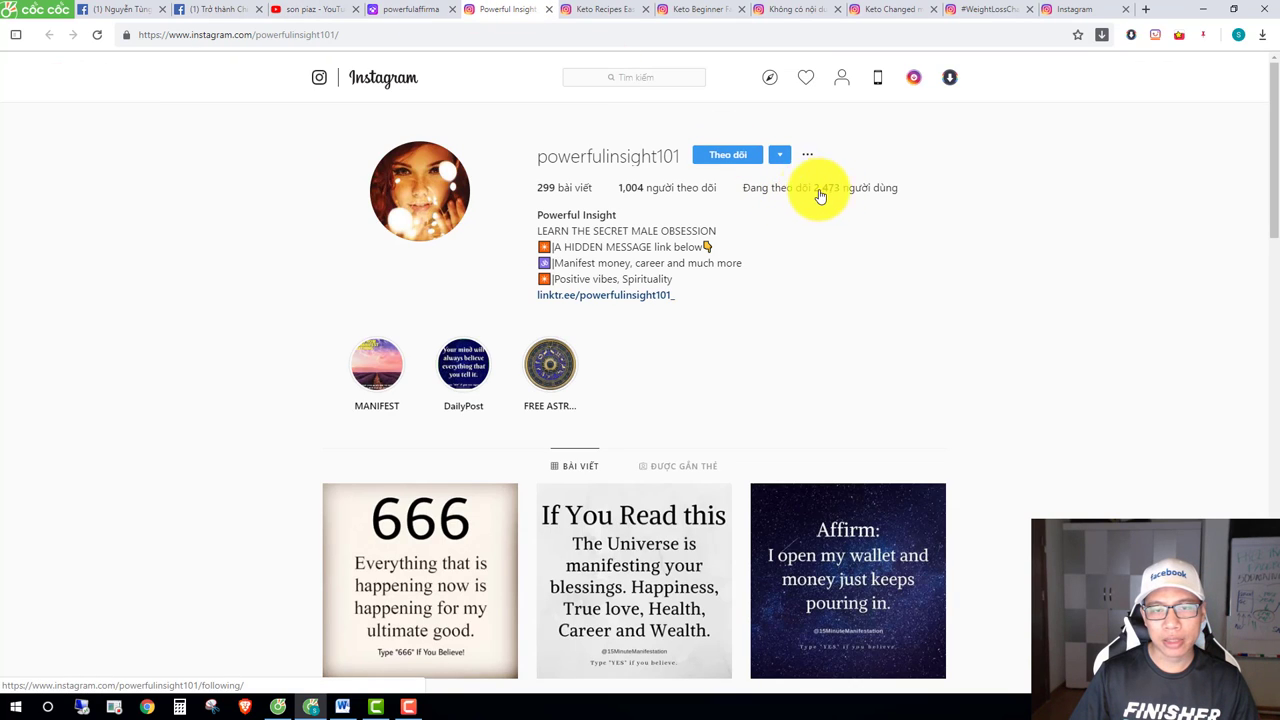
{"action": "left_click", "coordinate": [412, 9]}
{"action": "left_click", "coordinate": [510, 9]}
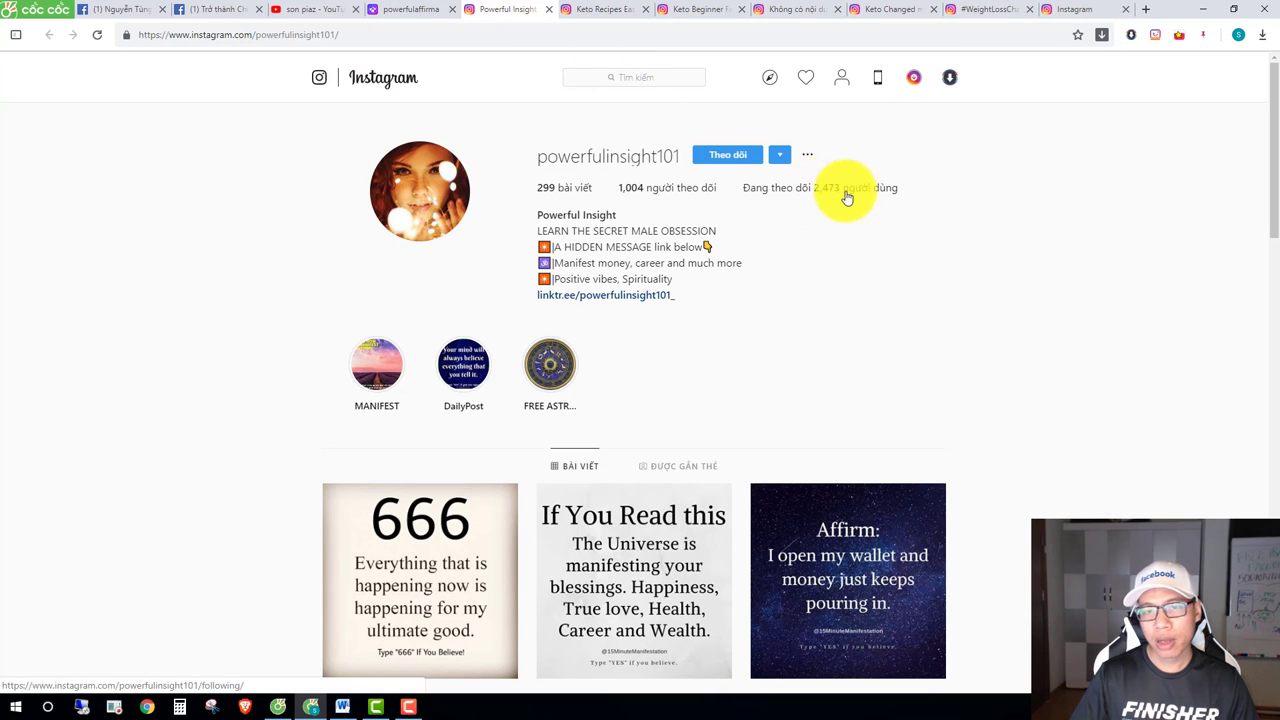
{"action": "left_click", "coordinate": [412, 9]}
{"action": "left_click", "coordinate": [511, 364]}
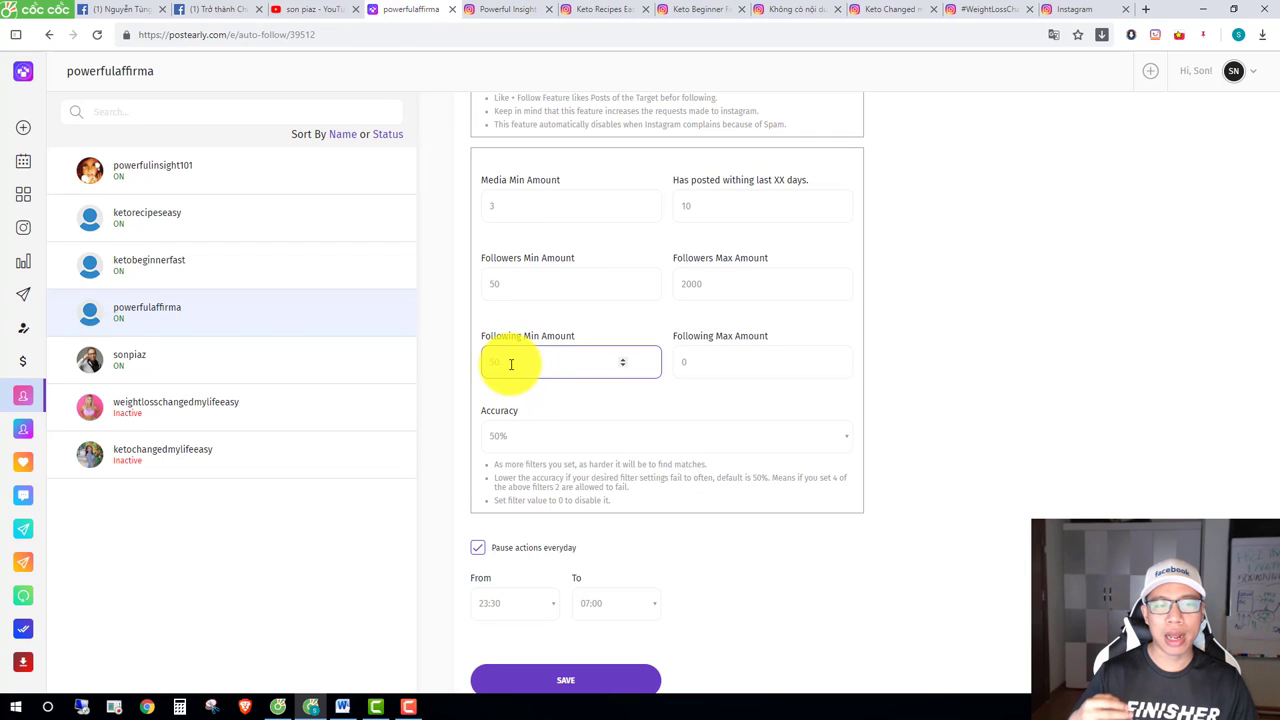
{"action": "key", "text": "Tab"}
{"action": "key", "text": "Tab"}
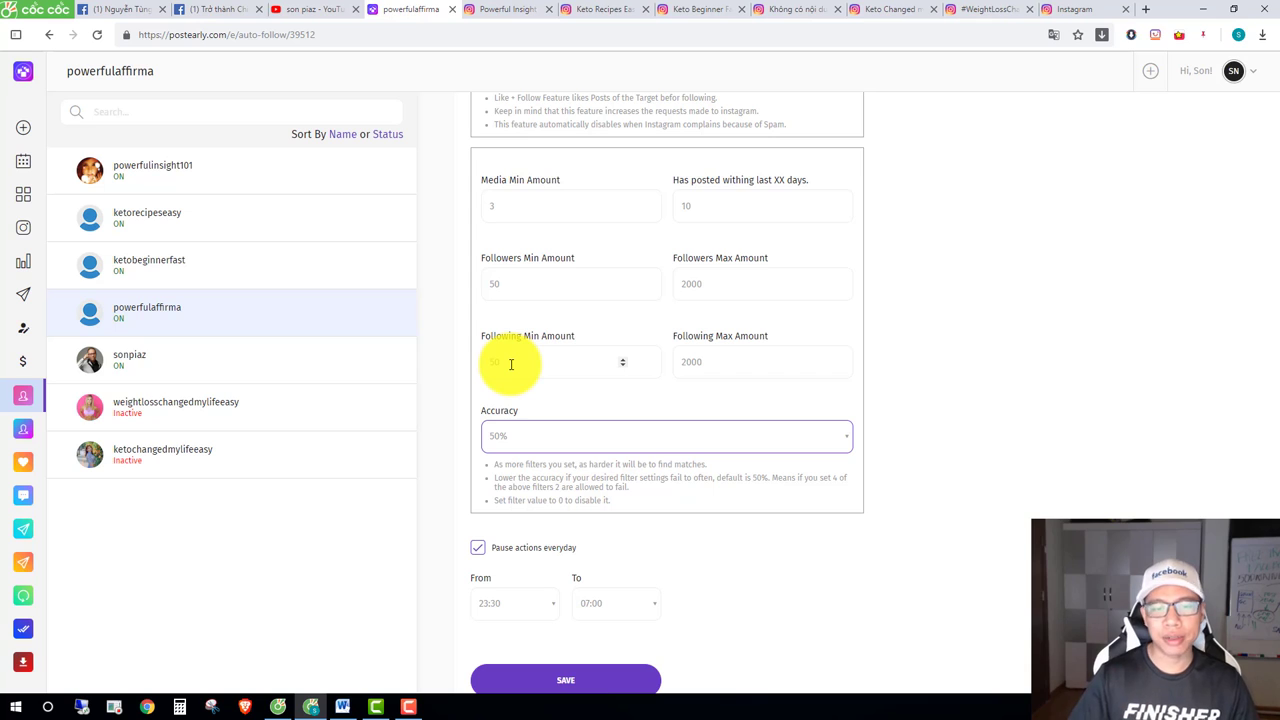
{"action": "left_click", "coordinate": [1072, 375]}
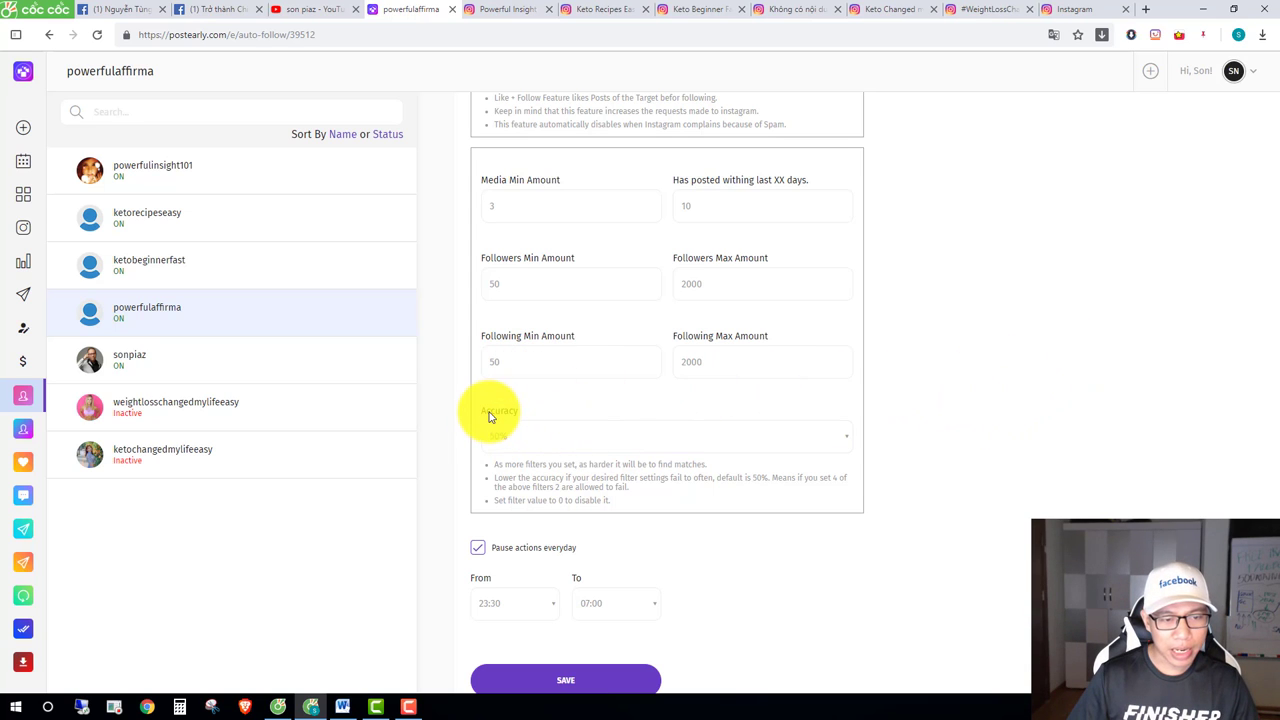
Select 50% as the Accuracy of the follow filters.
{"action": "left_click_drag", "start_coordinate": [487, 412], "coordinate": [543, 414]}
{"action": "left_click", "coordinate": [543, 416]}
{"action": "left_click", "coordinate": [550, 438]}
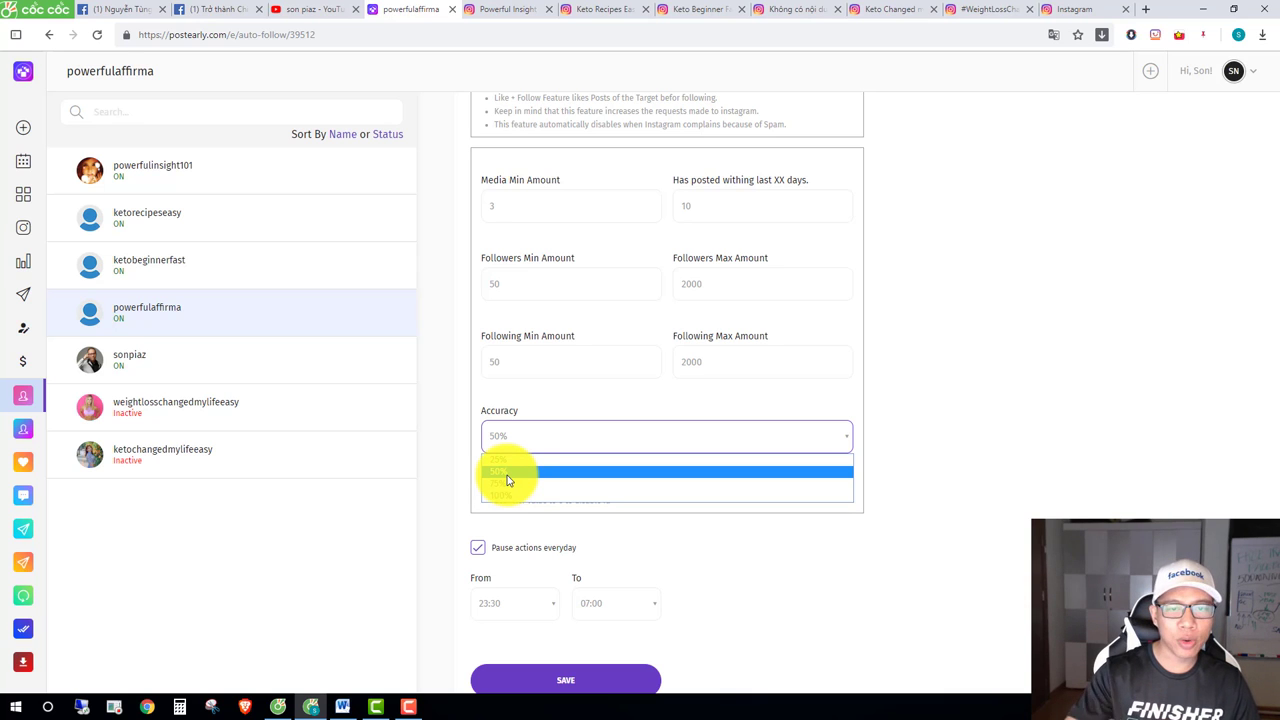
{"action": "left_click", "coordinate": [677, 470]}
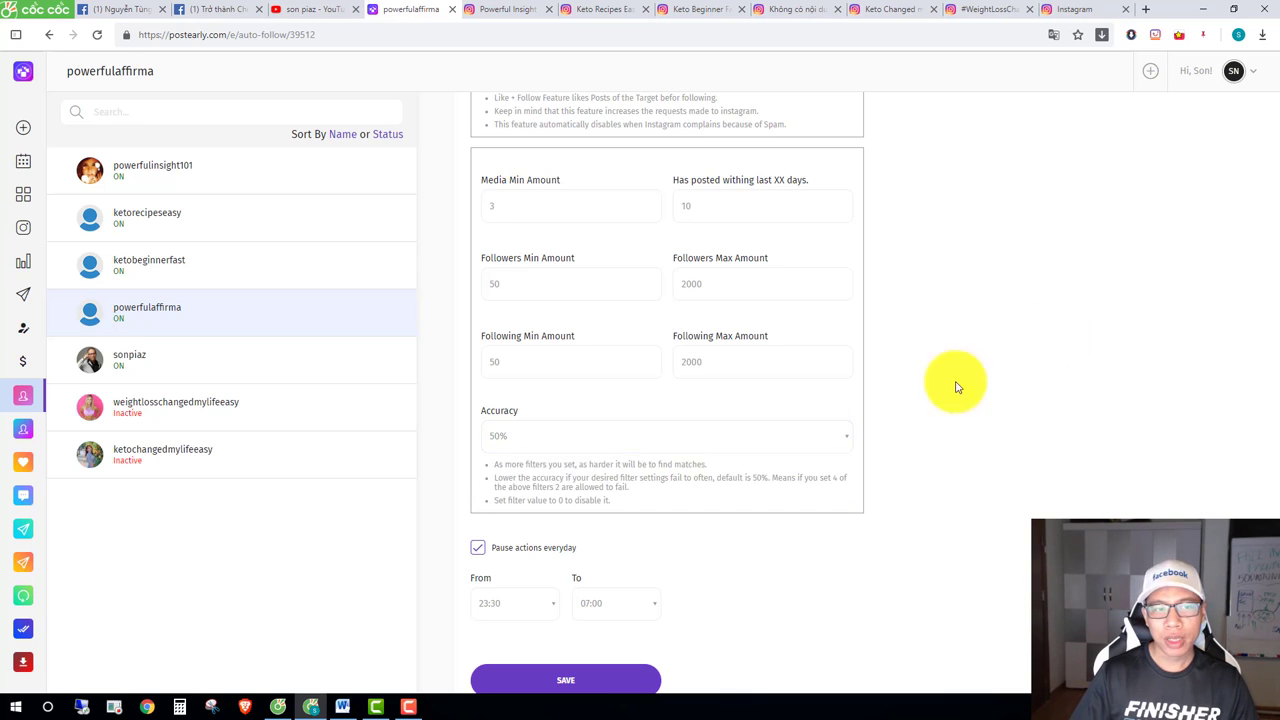
Review the powerfulaffirma target list, the general and filter settings, and the available Accuracy values.
{"action": "scroll", "coordinate": [680, 440], "scroll_direction": "up", "scroll_amount": 2}
{"action": "scroll", "coordinate": [583, 379], "scroll_direction": "up", "scroll_amount": 1}
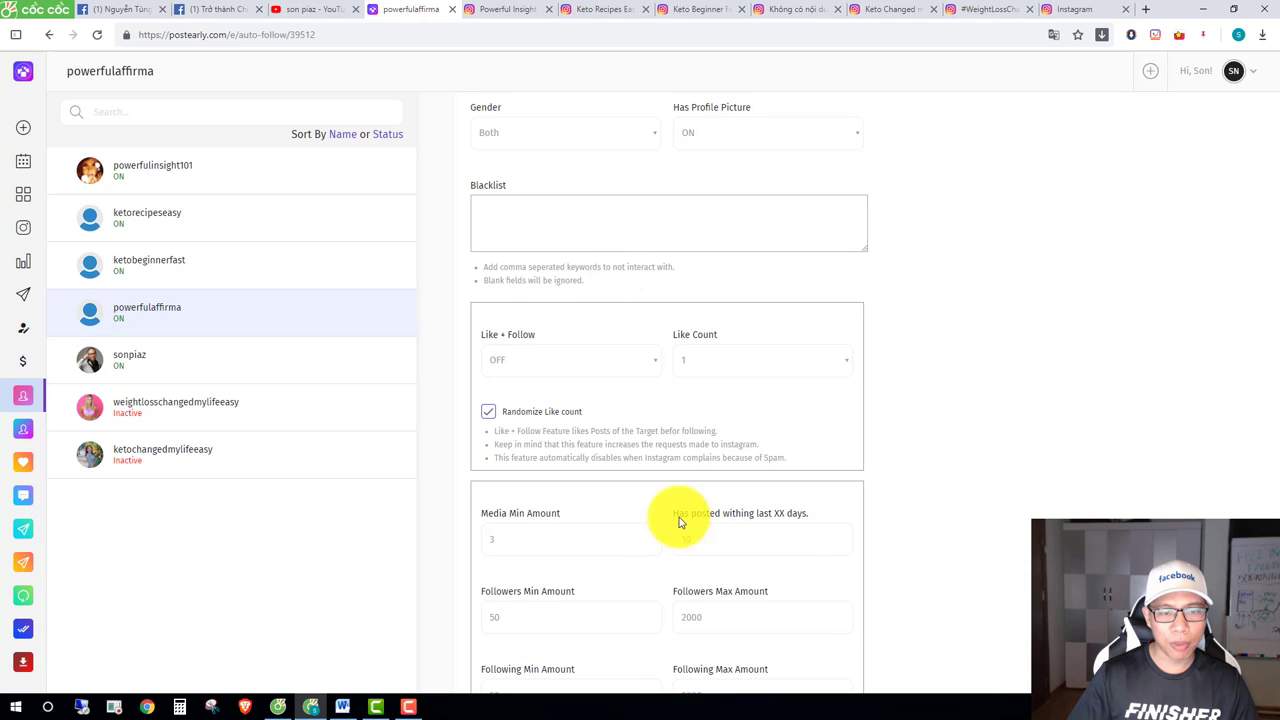
{"action": "scroll", "coordinate": [880, 520], "scroll_direction": "down", "scroll_amount": 2}
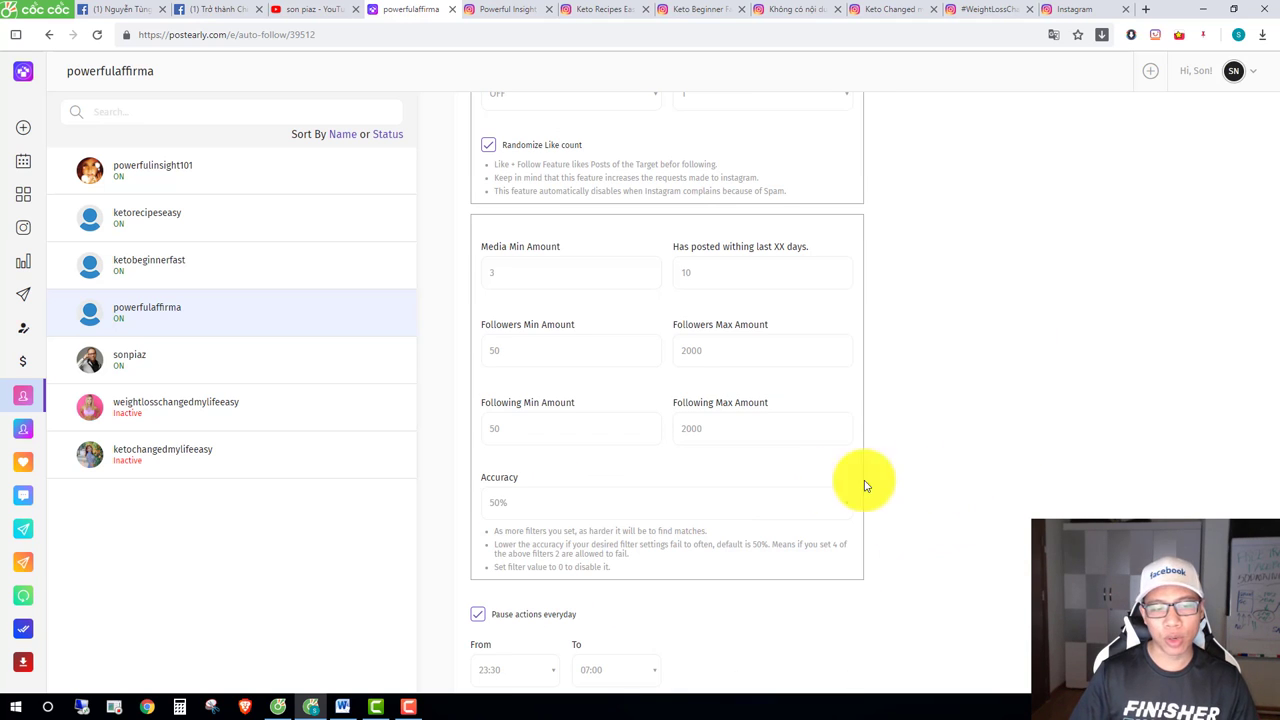
{"action": "left_click", "coordinate": [665, 512]}
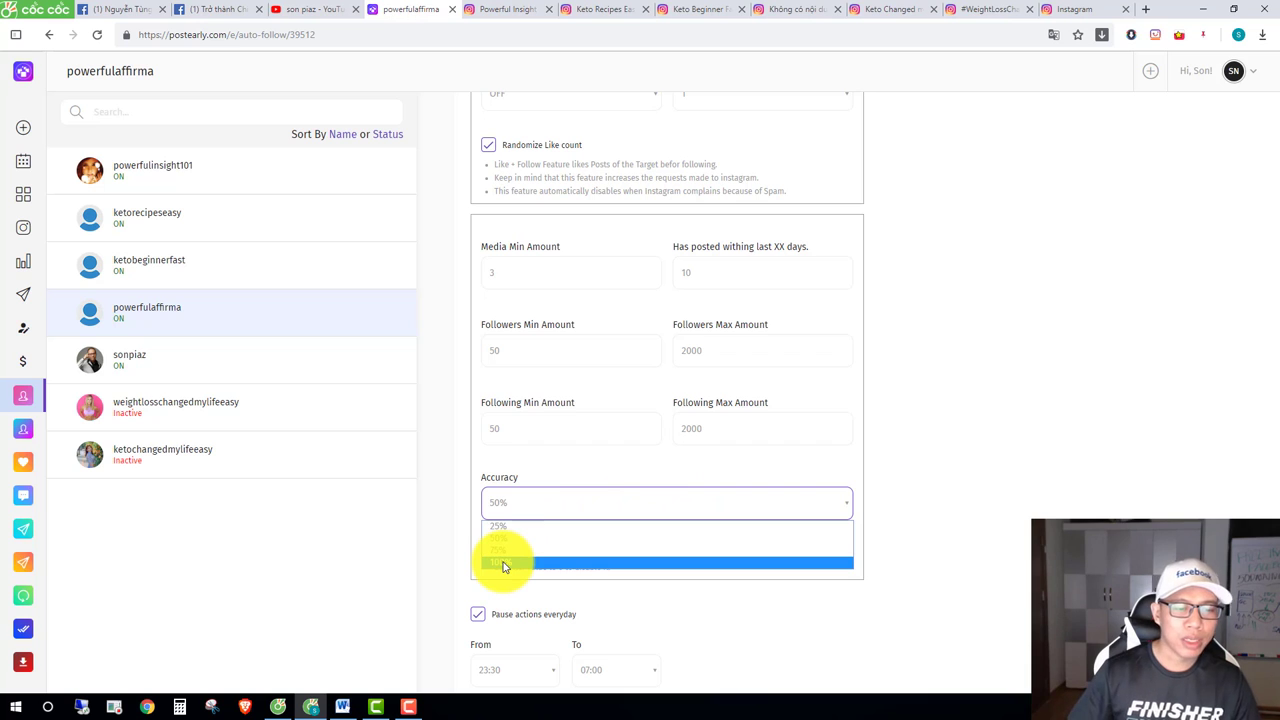
{"action": "left_click", "coordinate": [606, 503]}
{"action": "scroll", "coordinate": [626, 369], "scroll_direction": "up", "scroll_amount": 5}
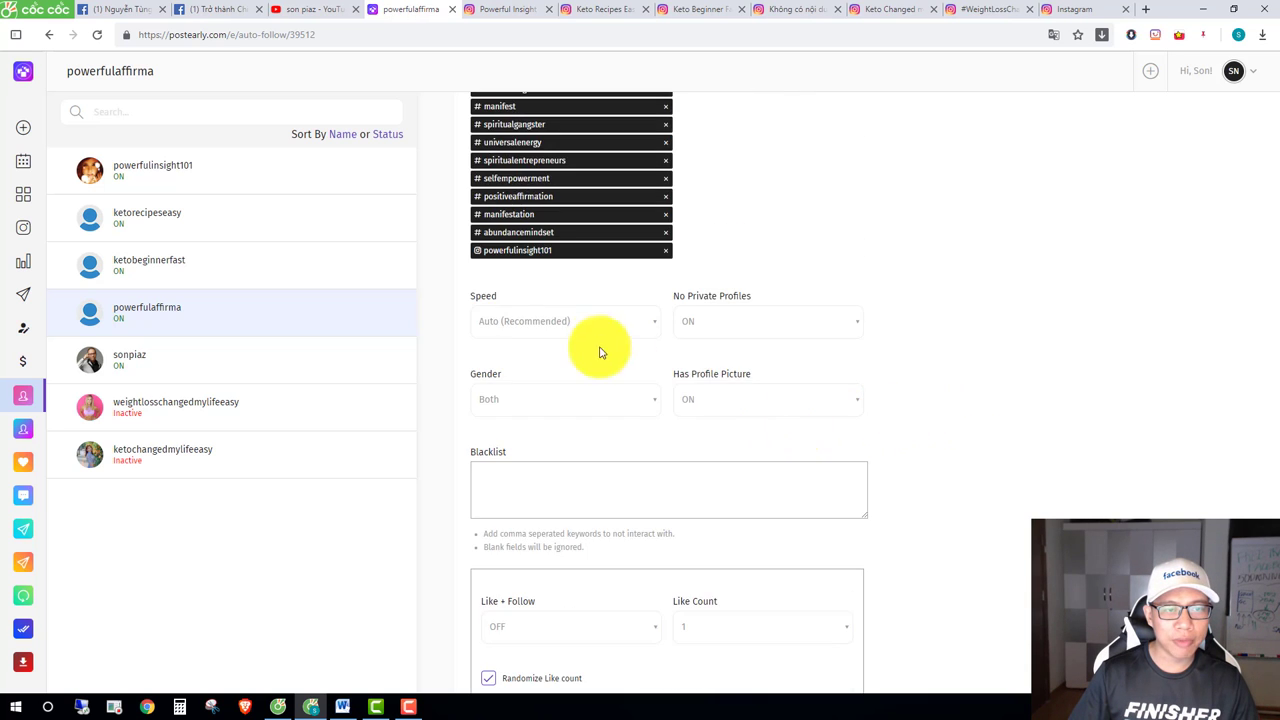
{"action": "scroll", "coordinate": [626, 369], "scroll_direction": "up", "scroll_amount": 3}
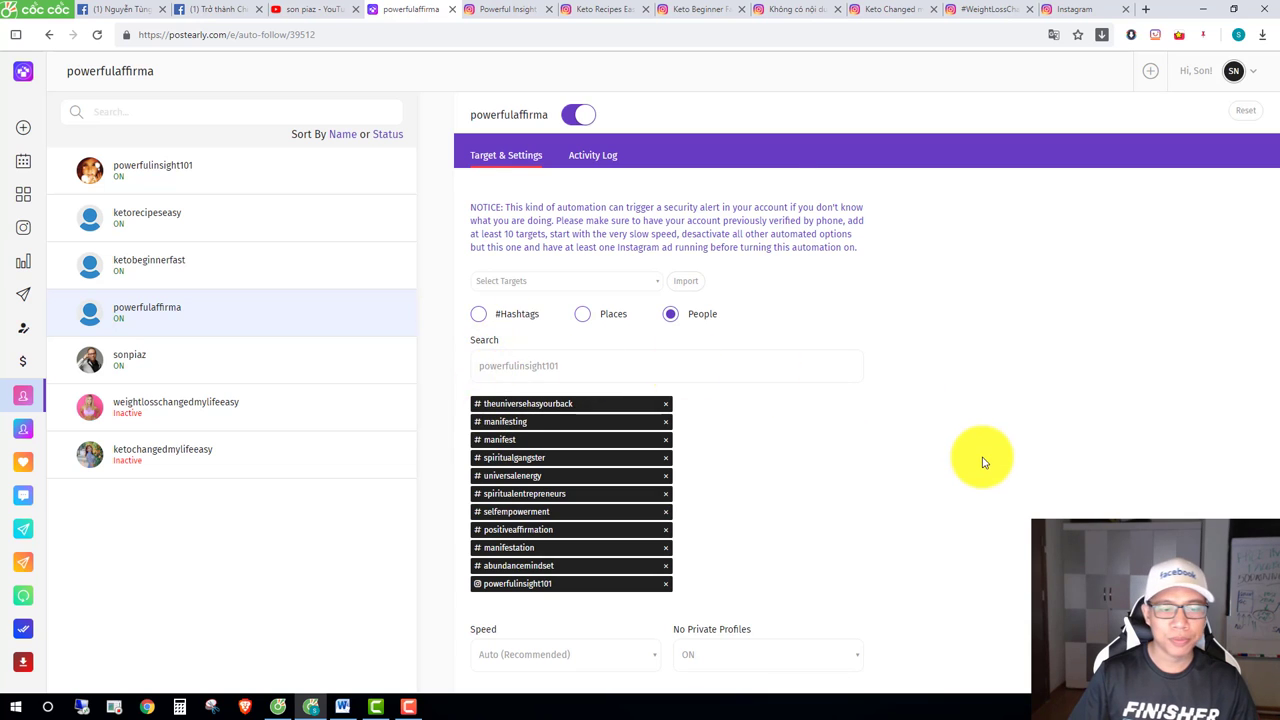
{"action": "scroll", "coordinate": [981, 458], "scroll_direction": "down", "scroll_amount": 10}
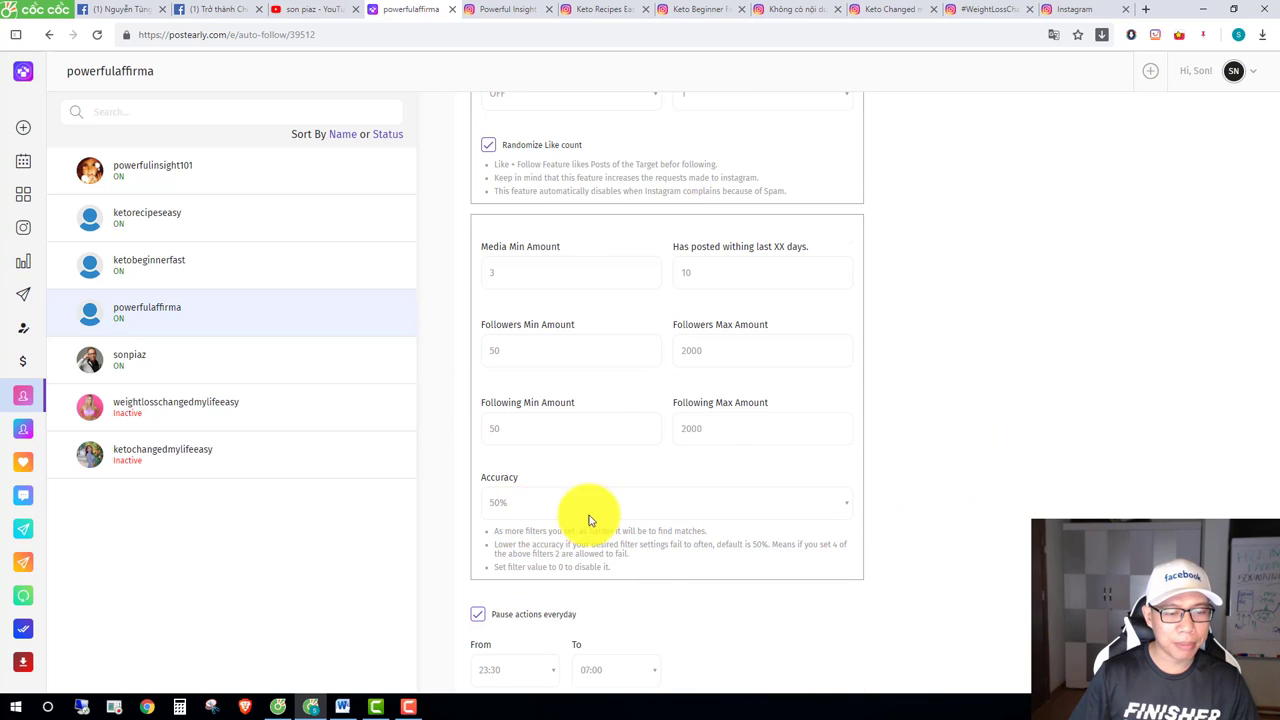
{"action": "scroll", "coordinate": [536, 525], "scroll_direction": "down", "scroll_amount": 1}
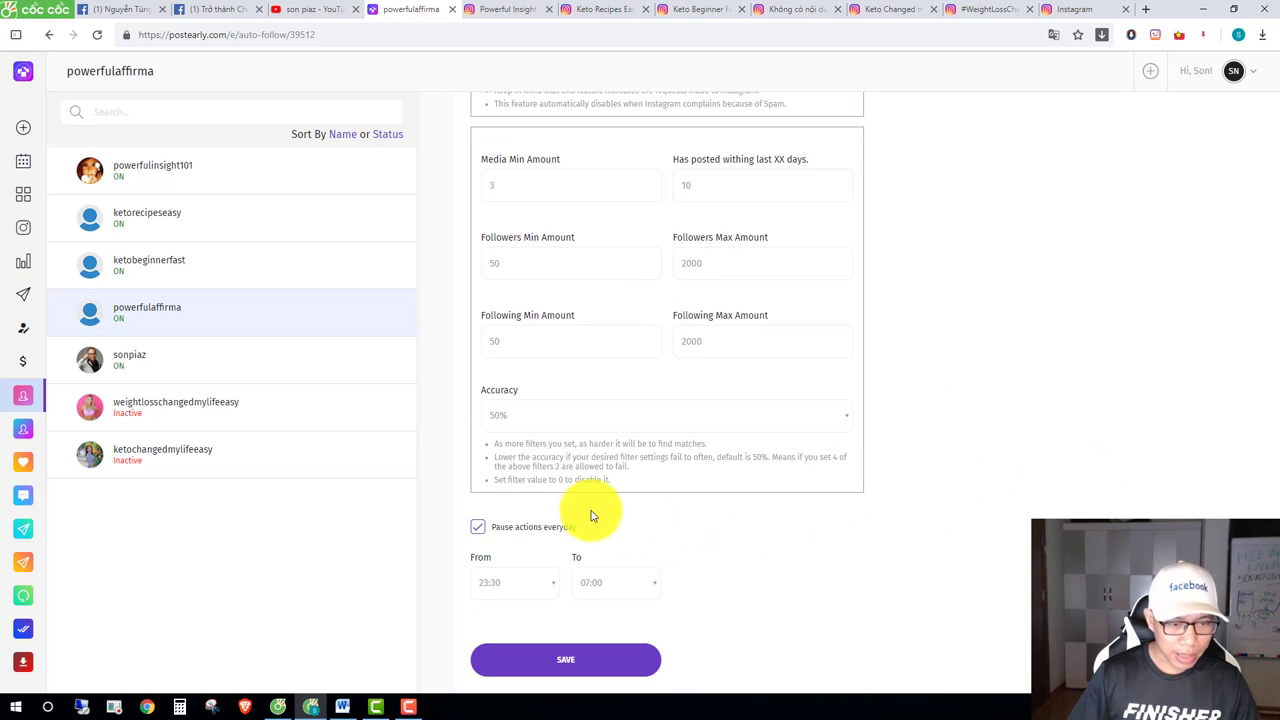
Keep Pause actions everyday enabled, with the pause running from 23:30 to 07:00.
{"action": "left_click", "coordinate": [478, 530]}
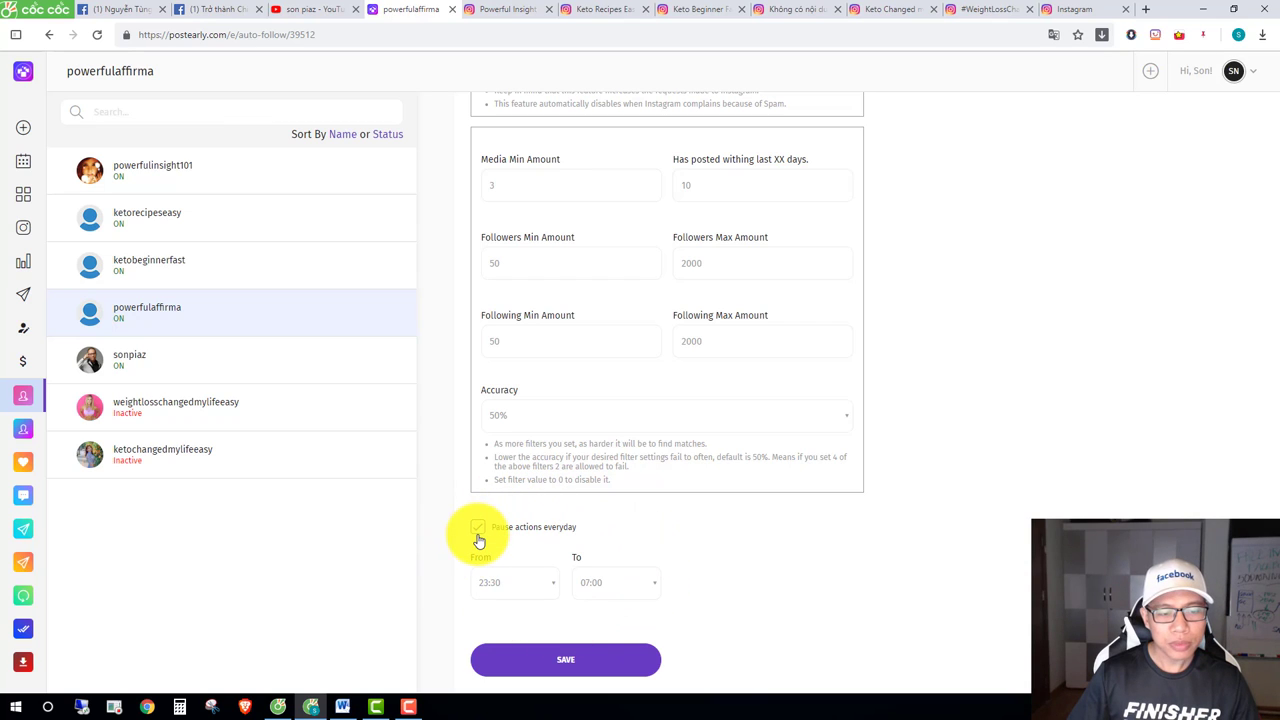
{"action": "left_click", "coordinate": [478, 530]}
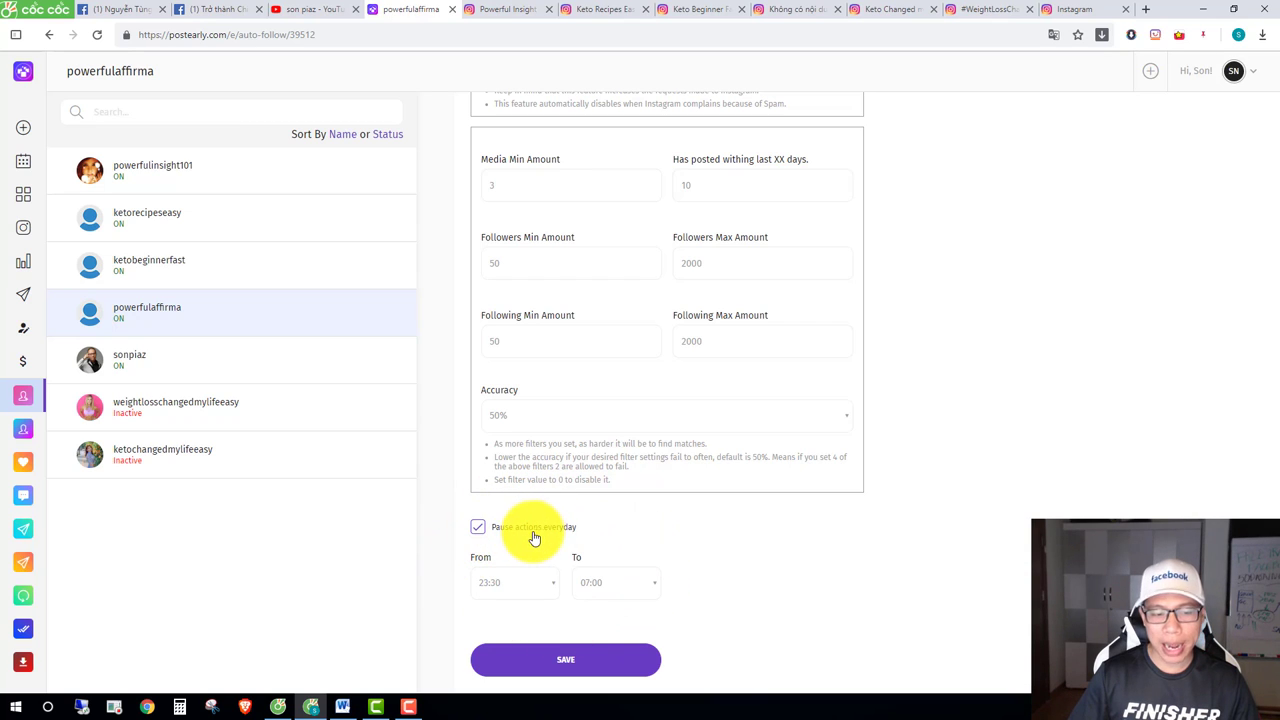
{"action": "left_click", "coordinate": [498, 584]}
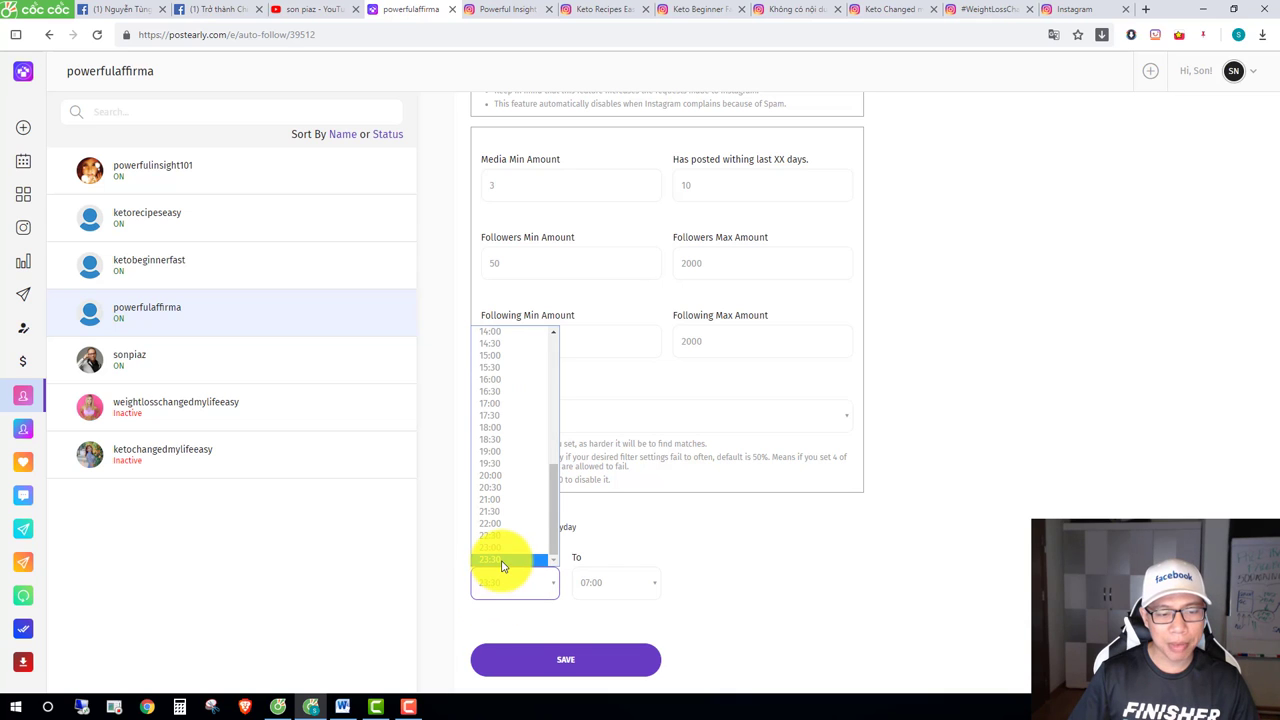
{"action": "left_click", "coordinate": [512, 561]}
{"action": "left_click", "coordinate": [625, 586]}
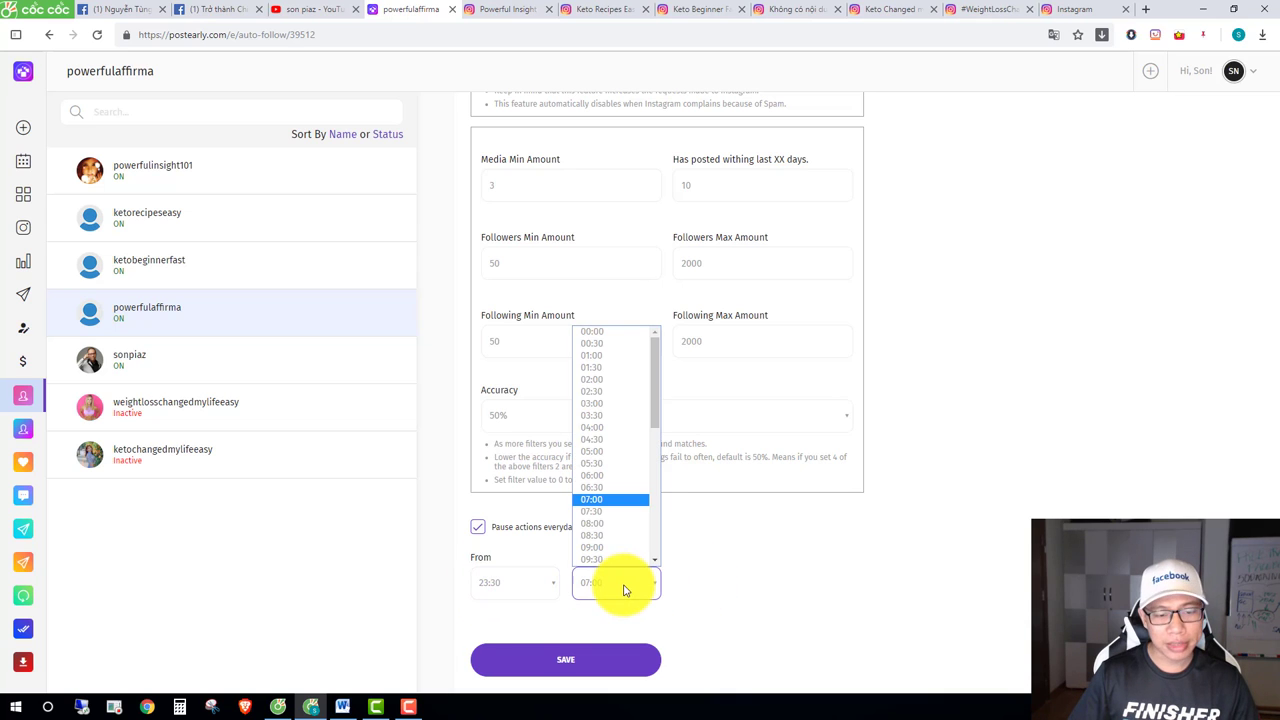
{"action": "left_click", "coordinate": [639, 584]}
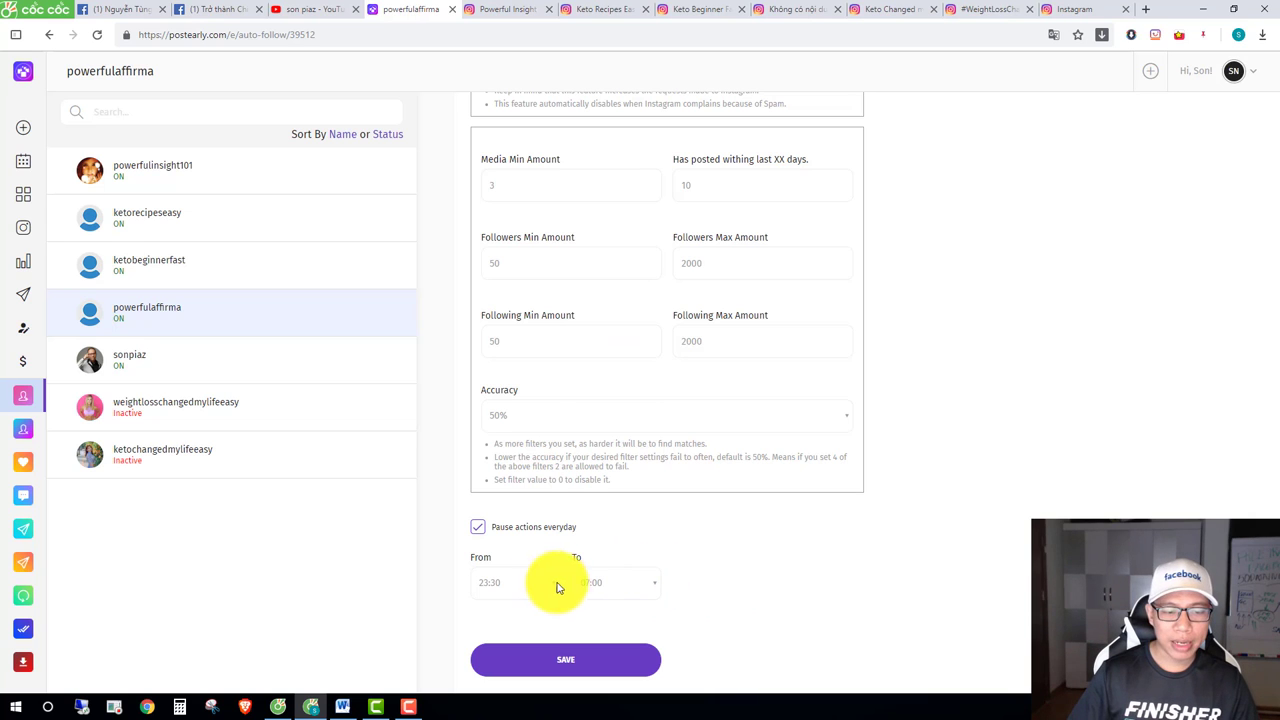
{"action": "left_click", "coordinate": [525, 588]}
{"action": "left_click", "coordinate": [530, 591]}
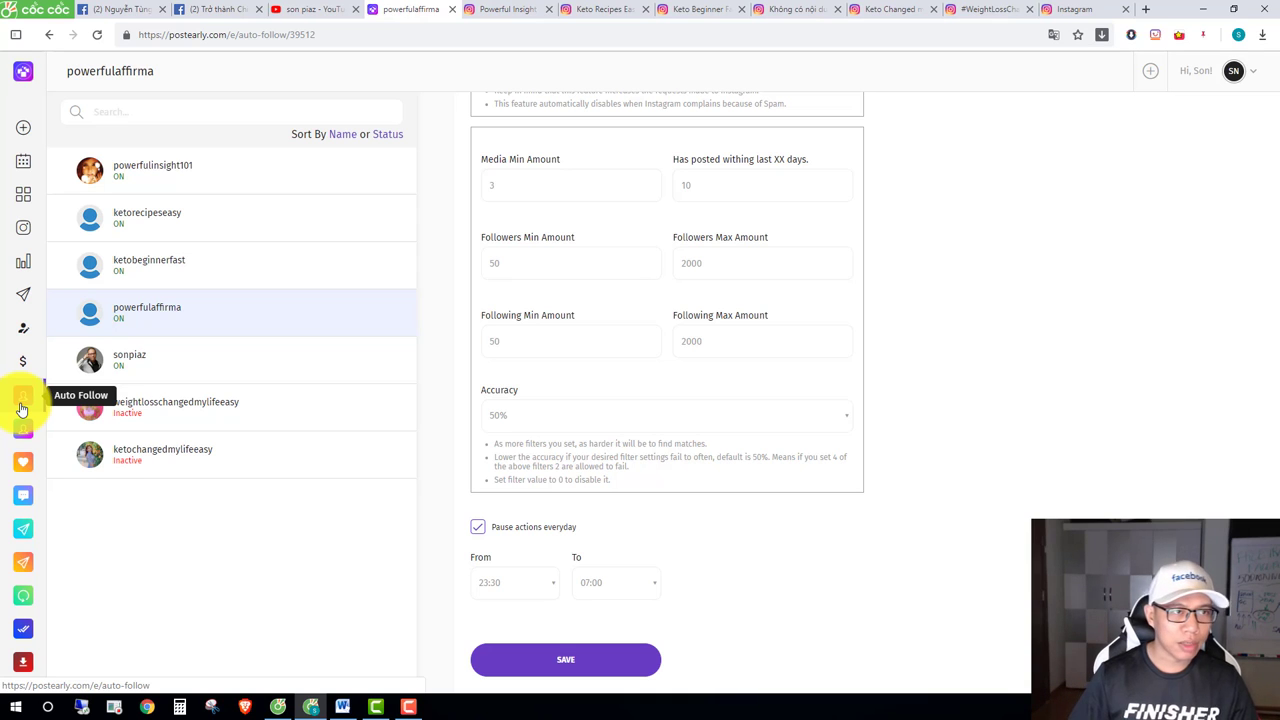
Switch to YouTube, open the channel at the head of the search results and look over its uploaded videos.
{"action": "left_click", "coordinate": [335, 10]}
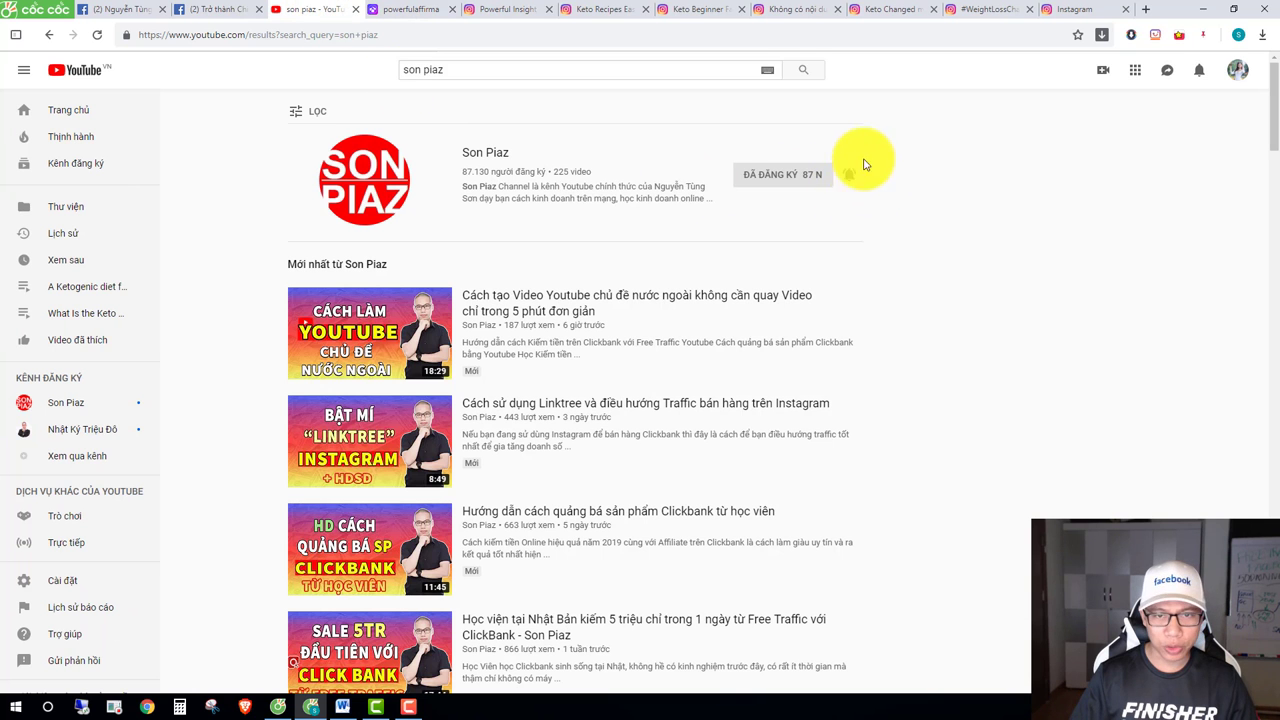
{"action": "left_click", "coordinate": [366, 200]}
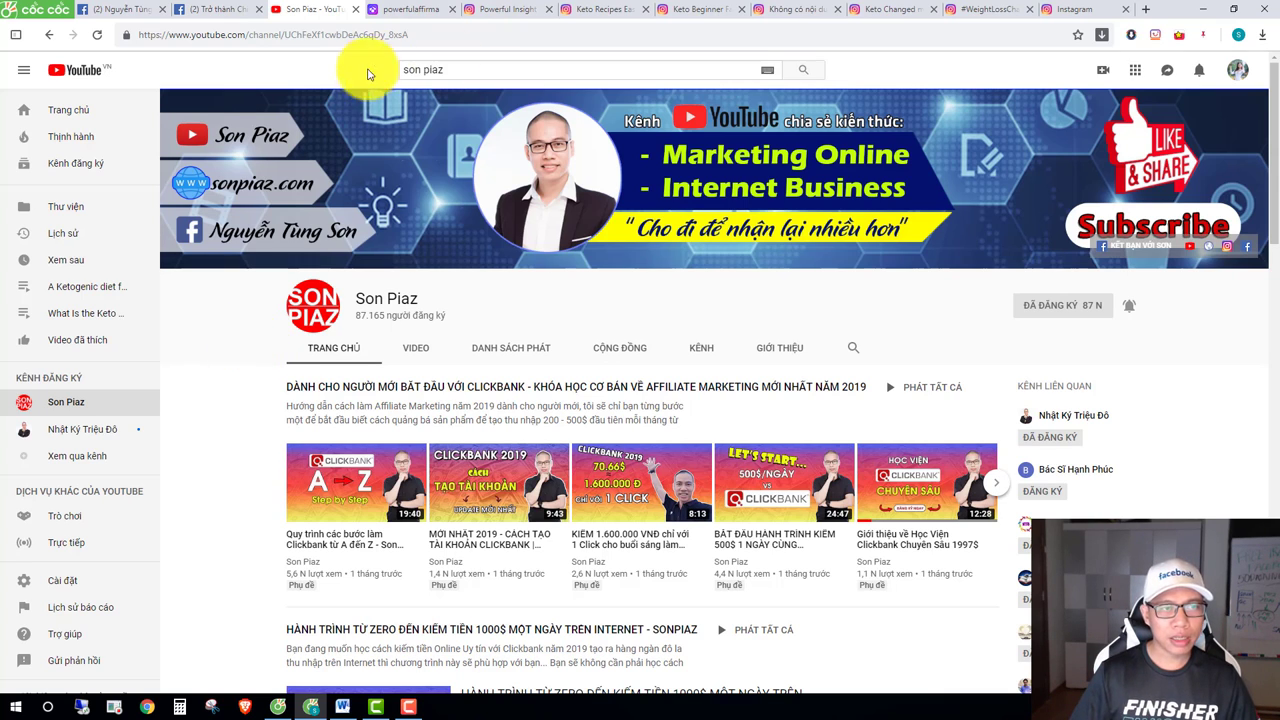
{"action": "left_click", "coordinate": [413, 356]}
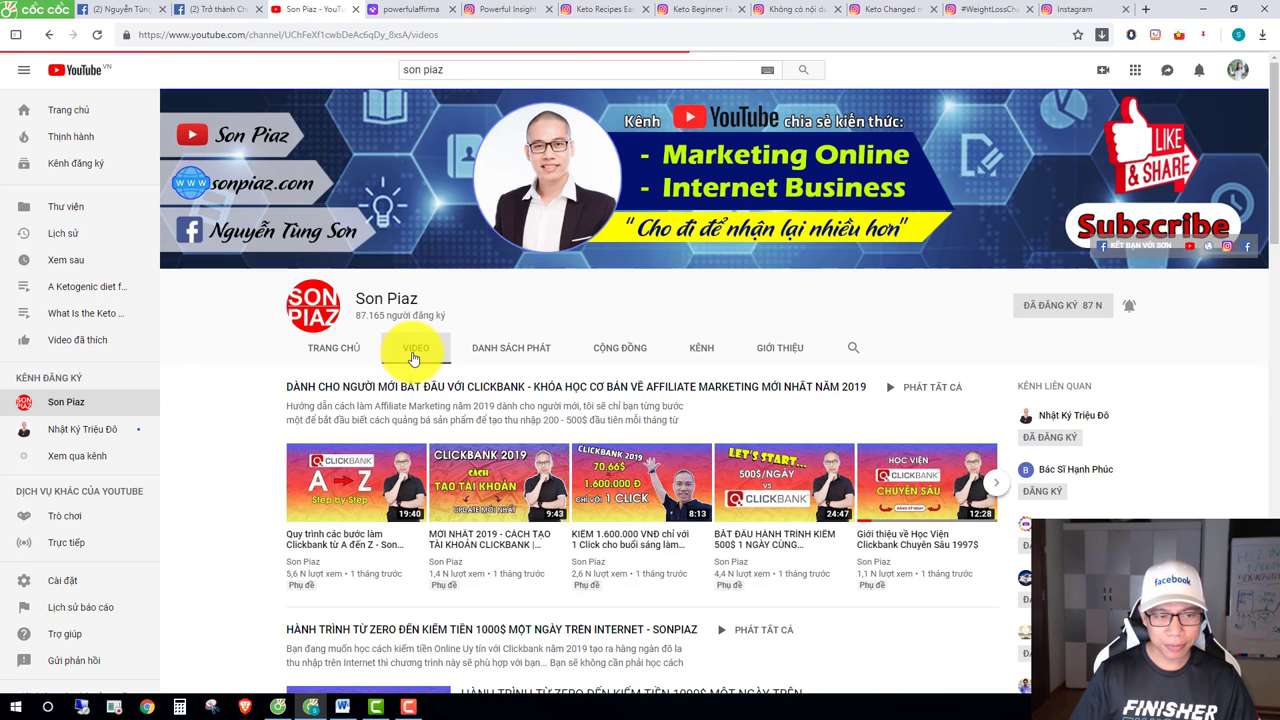
{"action": "scroll", "coordinate": [340, 370], "scroll_direction": "down", "scroll_amount": 2}
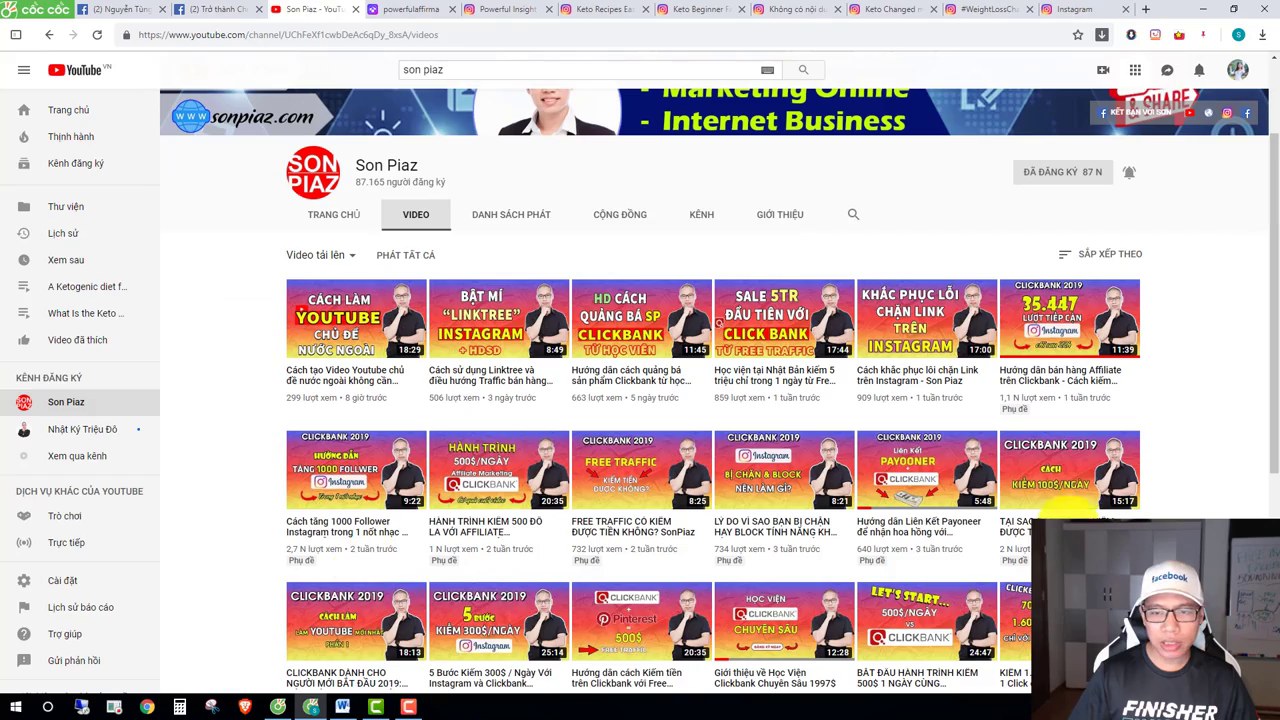
{"action": "scroll", "coordinate": [371, 386], "scroll_direction": "down", "scroll_amount": 3}
{"action": "scroll", "coordinate": [400, 440], "scroll_direction": "down", "scroll_amount": 5}
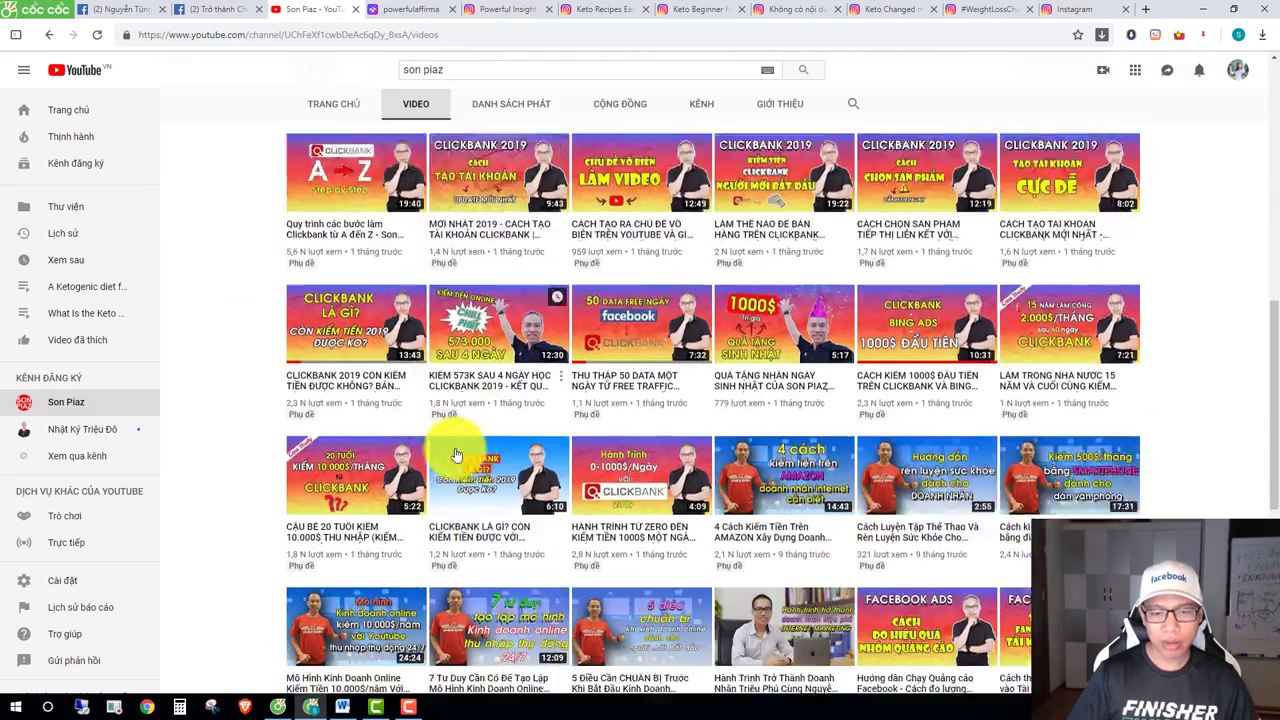
{"action": "scroll", "coordinate": [851, 486], "scroll_direction": "up", "scroll_amount": 5}
{"action": "scroll", "coordinate": [858, 490], "scroll_direction": "up", "scroll_amount": 4}
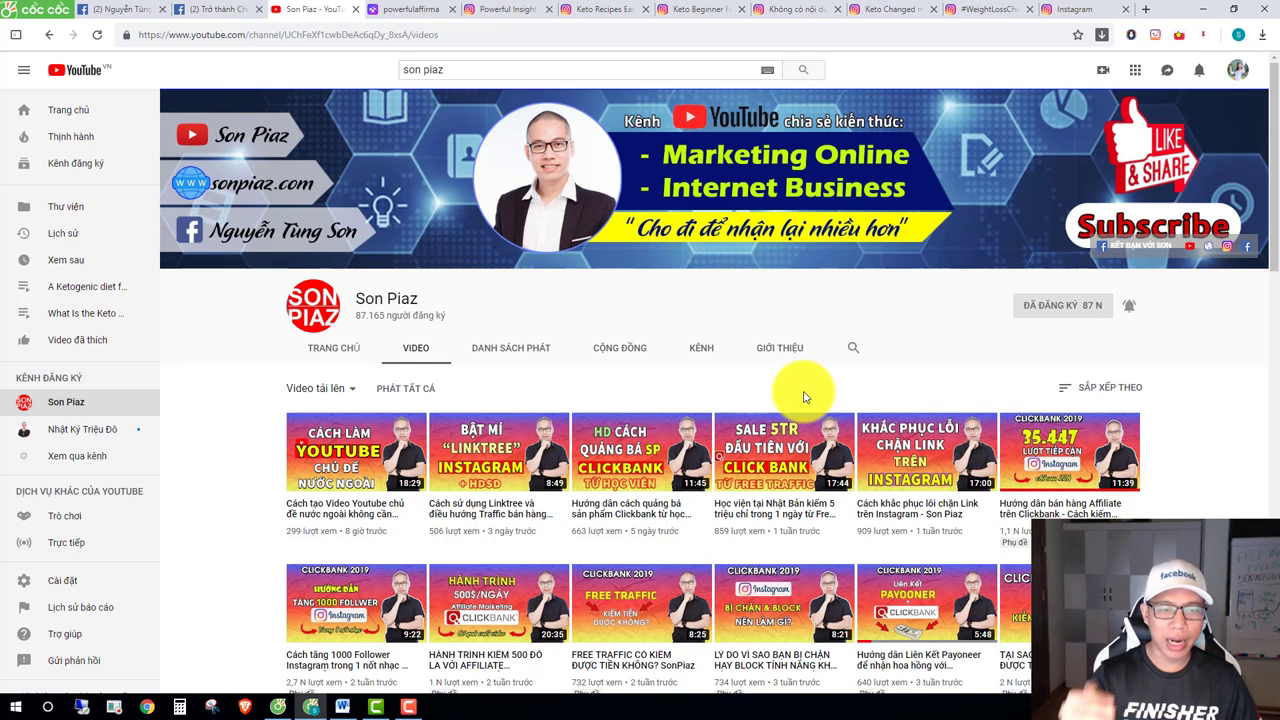
Look over the channel's playlists and return to the powerfulaffirma auto-follow settings in Postearly.
{"action": "left_click", "coordinate": [533, 351]}
{"action": "scroll", "coordinate": [243, 406], "scroll_direction": "down", "scroll_amount": 1}
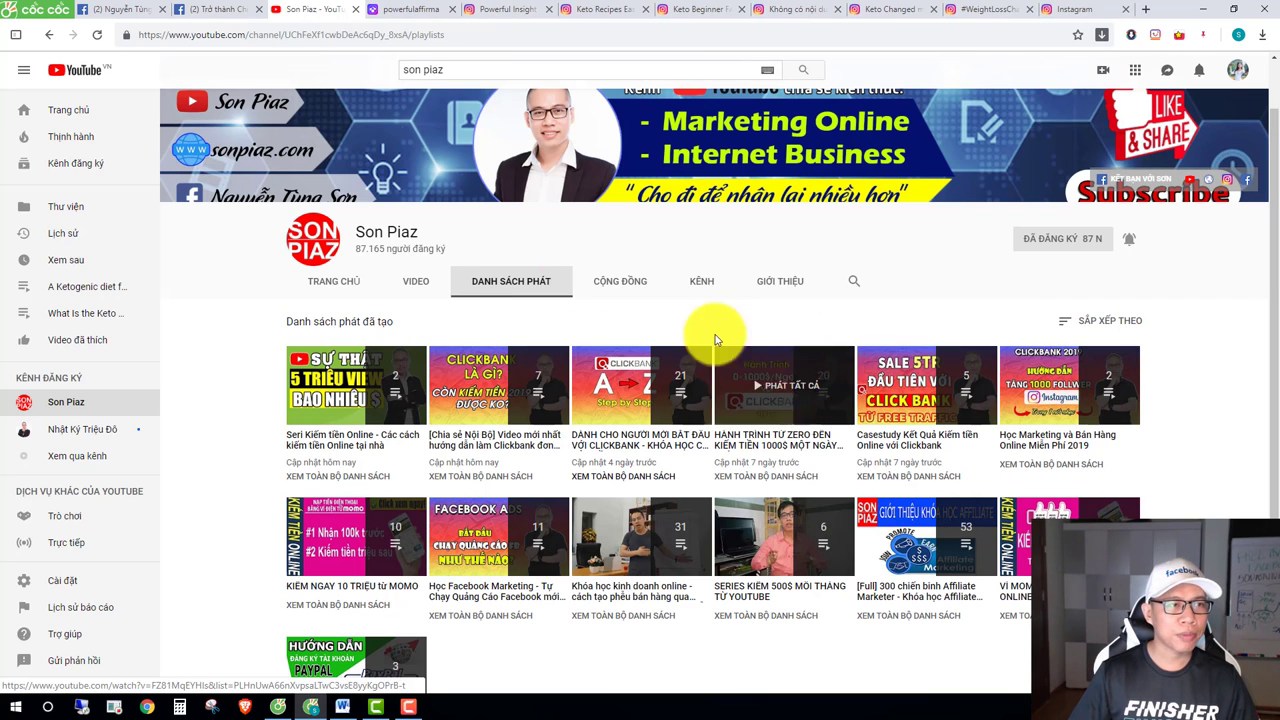
{"action": "left_click", "coordinate": [203, 9]}
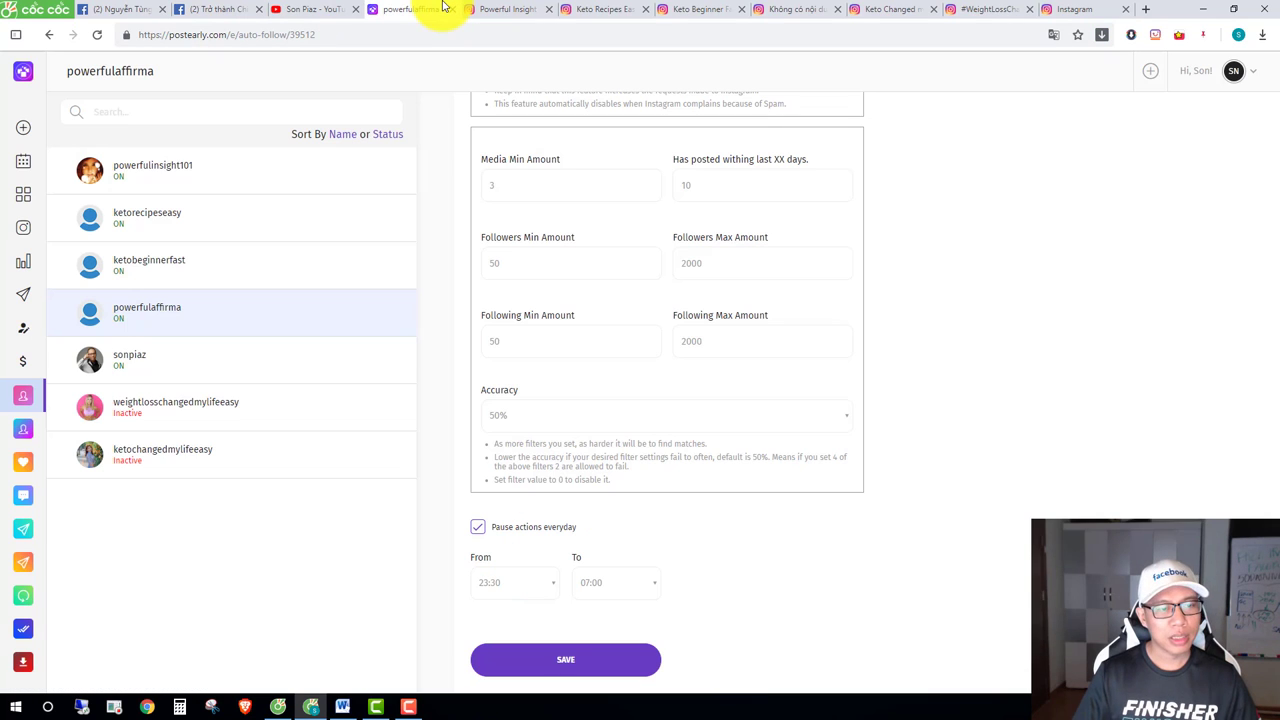
{"action": "left_click", "coordinate": [441, 9]}
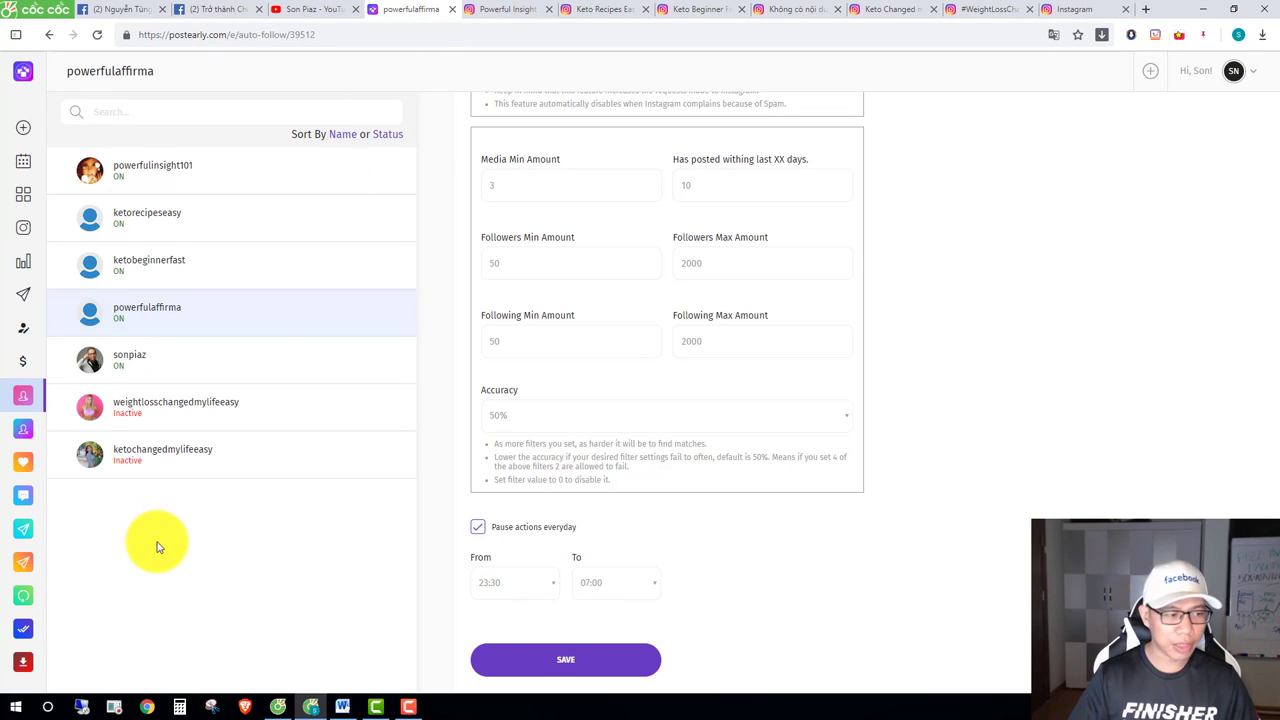
Open the Auto Like settings for powerfulinsight101 and look over the sources from which targets can be imported.
{"action": "left_click", "coordinate": [19, 468]}
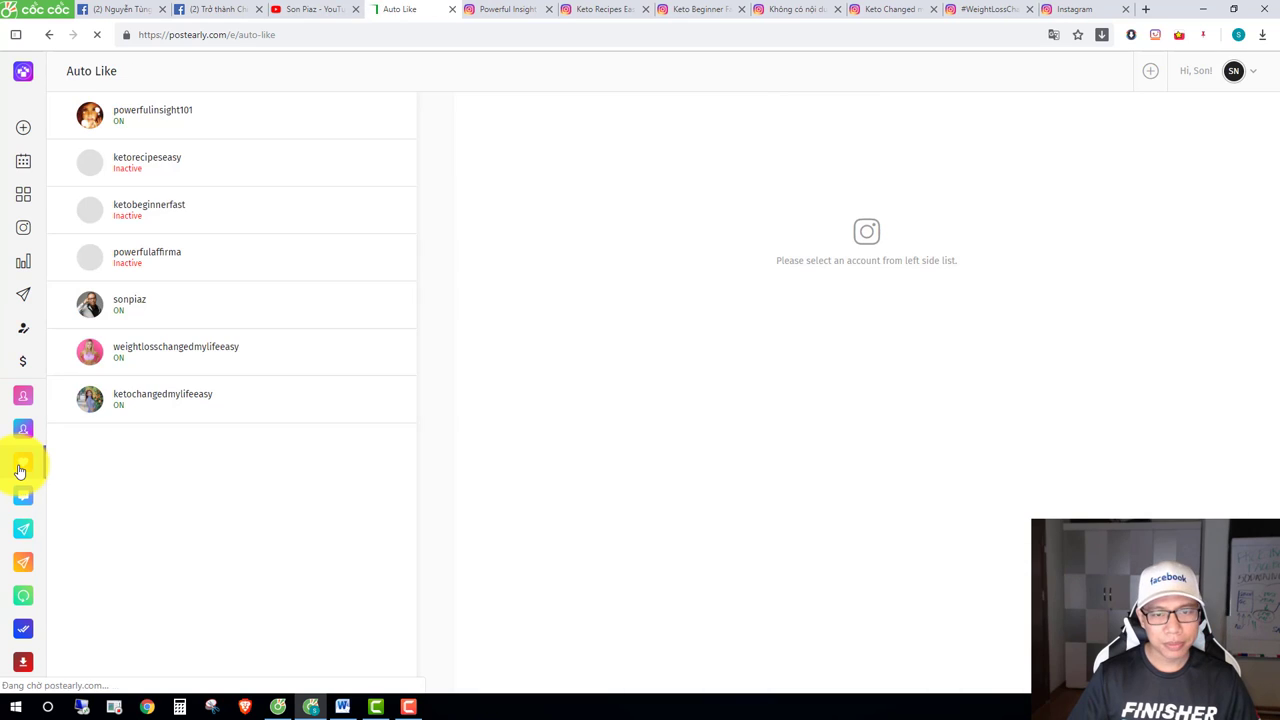
{"action": "left_click", "coordinate": [209, 120]}
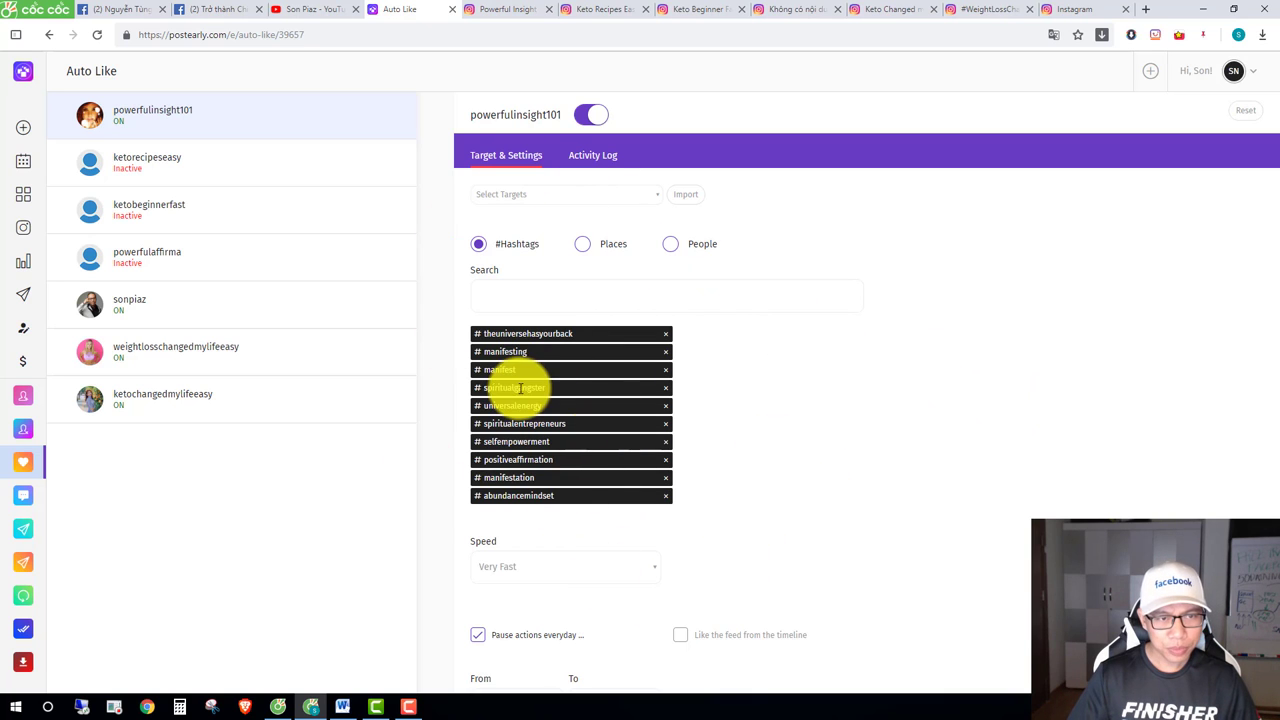
{"action": "left_click", "coordinate": [515, 193]}
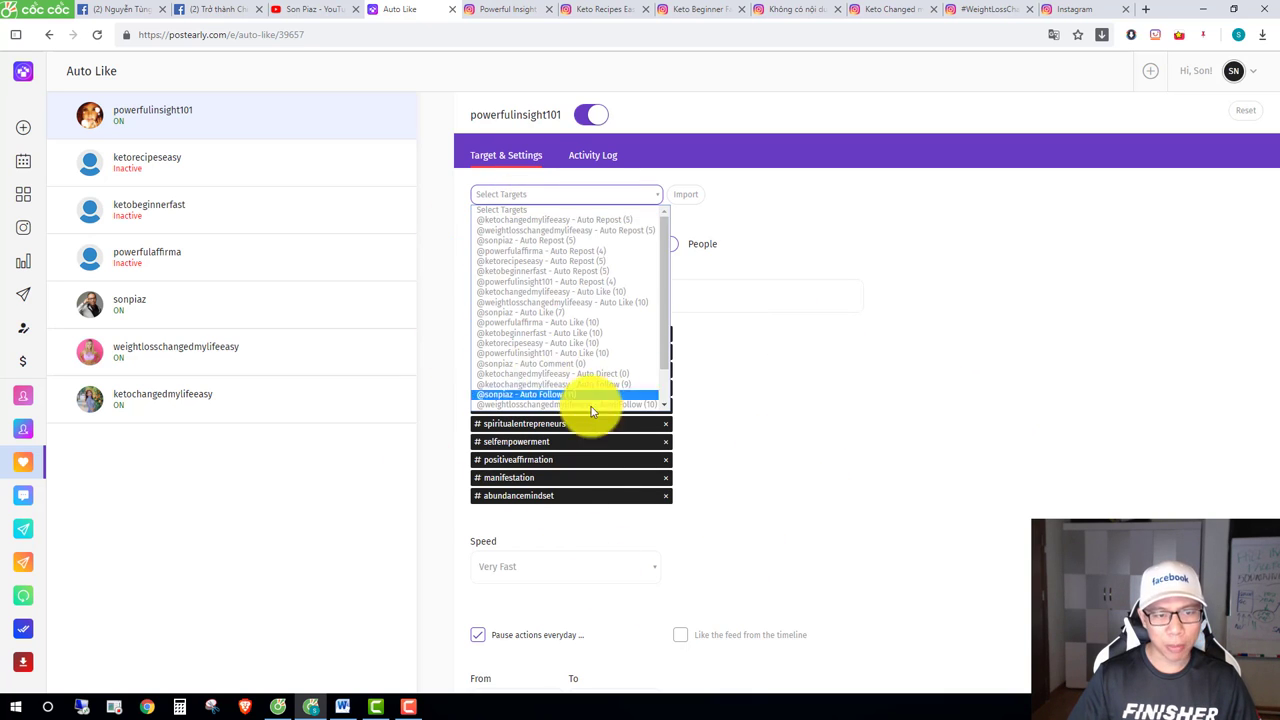
{"action": "left_click", "coordinate": [957, 400]}
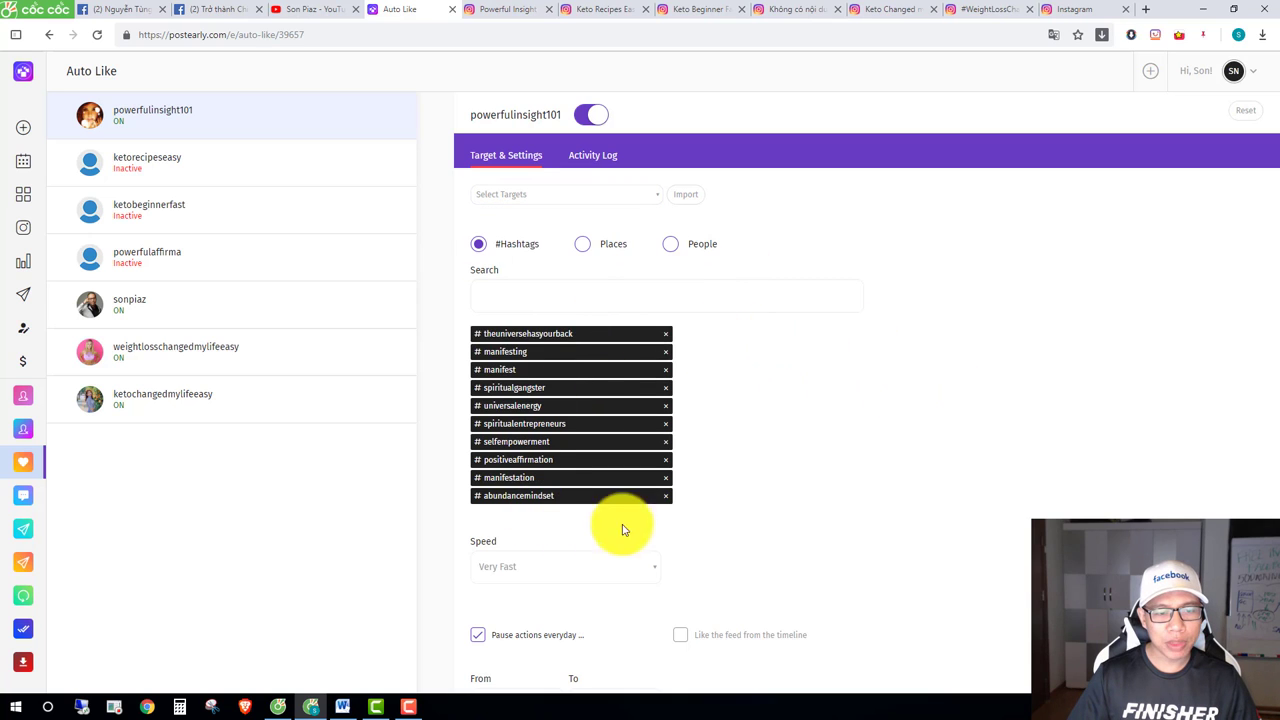
{"action": "left_click", "coordinate": [534, 196]}
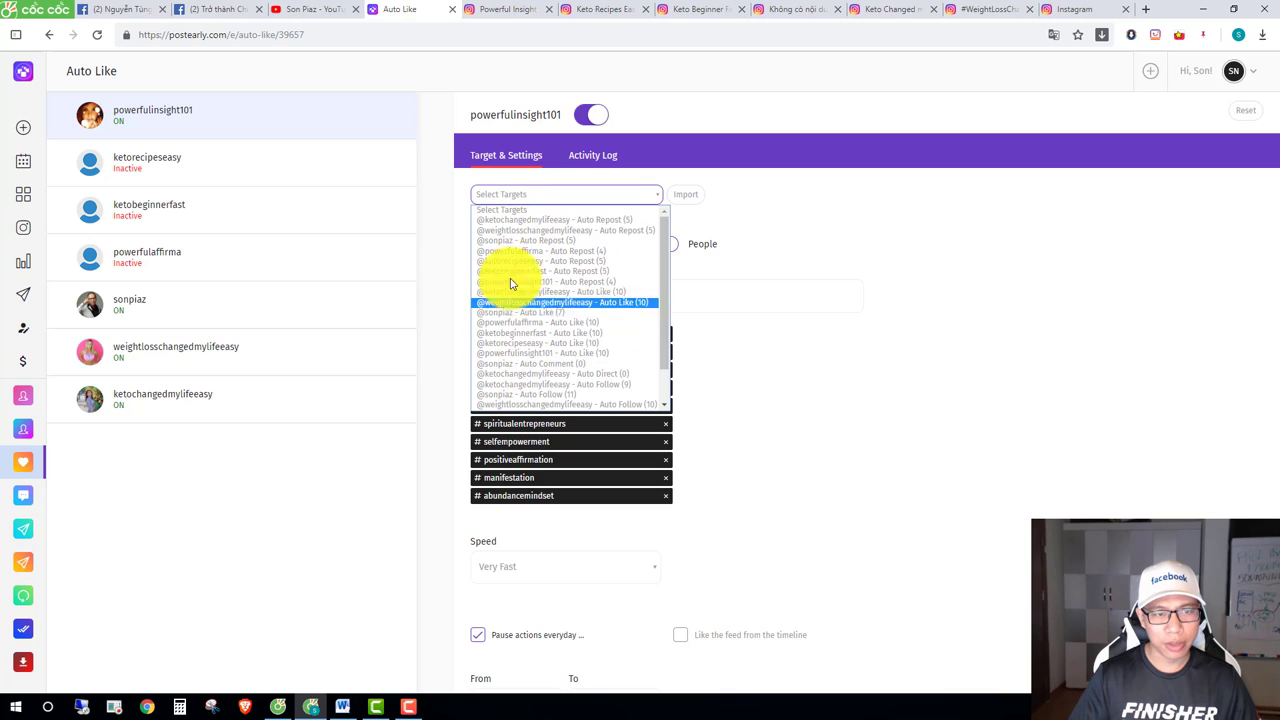
{"action": "left_click", "coordinate": [543, 225]}
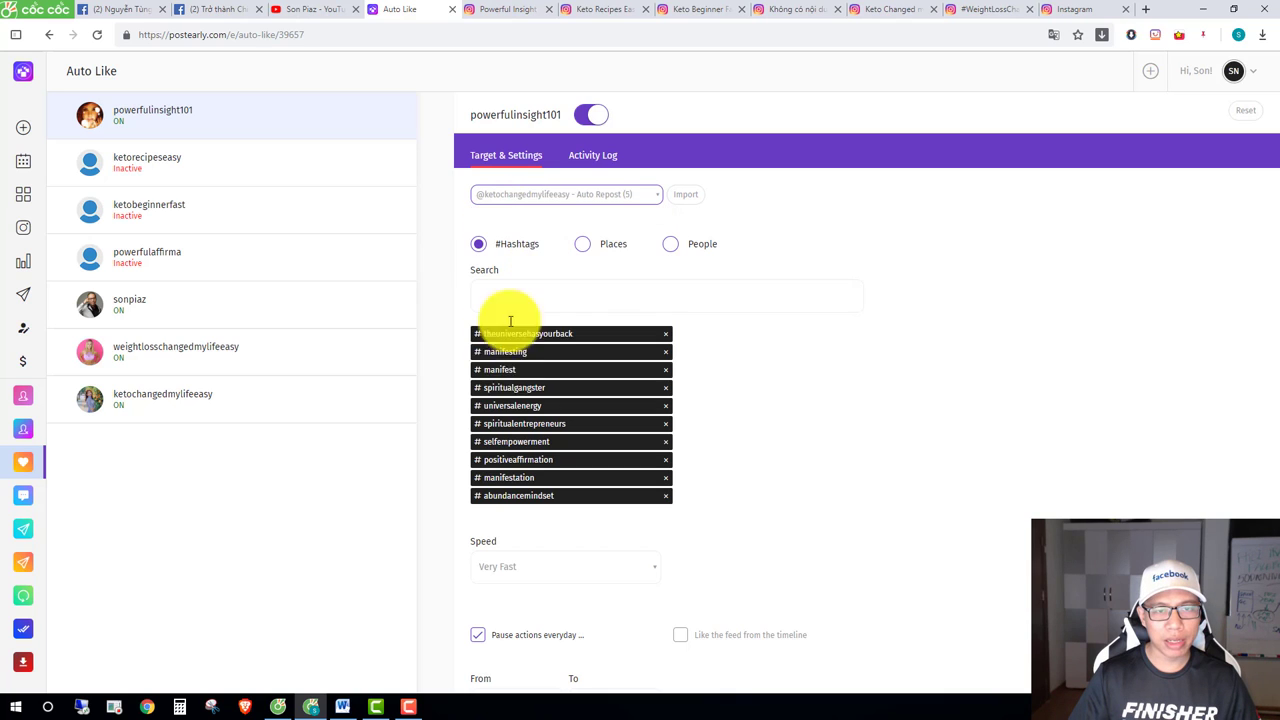
{"action": "left_click", "coordinate": [690, 194]}
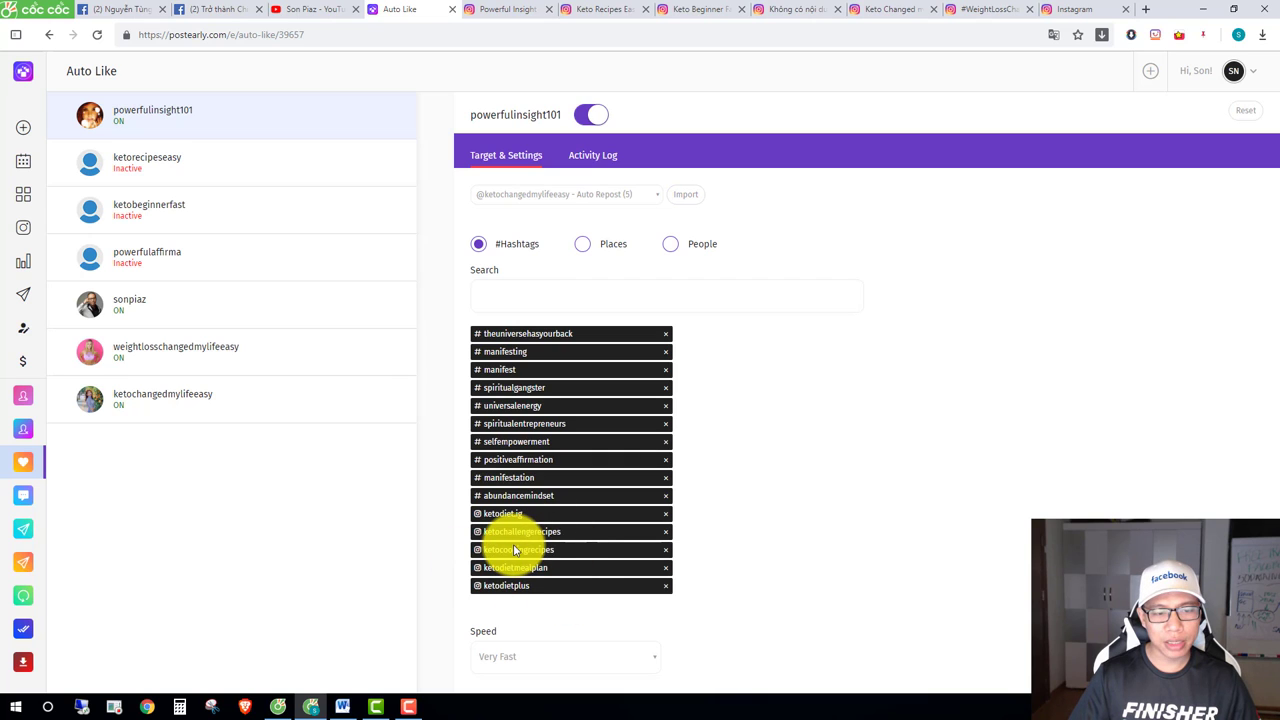
{"action": "scroll", "coordinate": [685, 580], "scroll_direction": "down", "scroll_amount": 2}
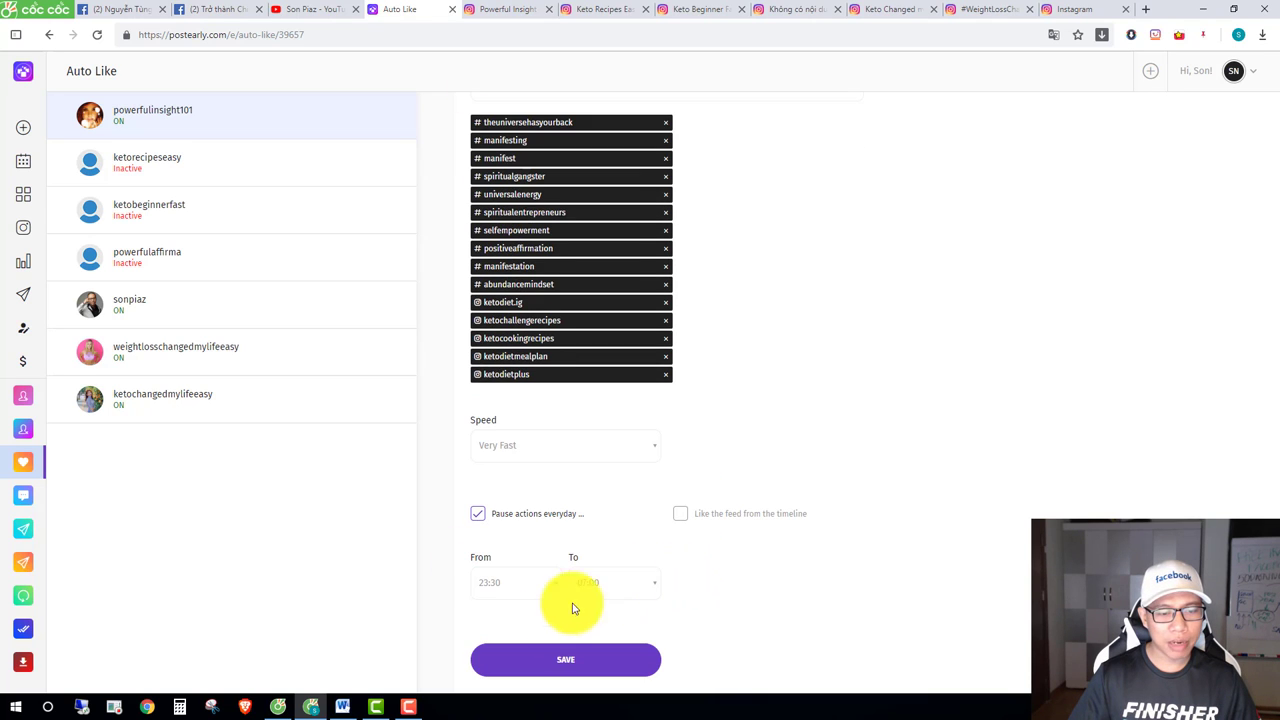
{"action": "left_click", "coordinate": [556, 660]}
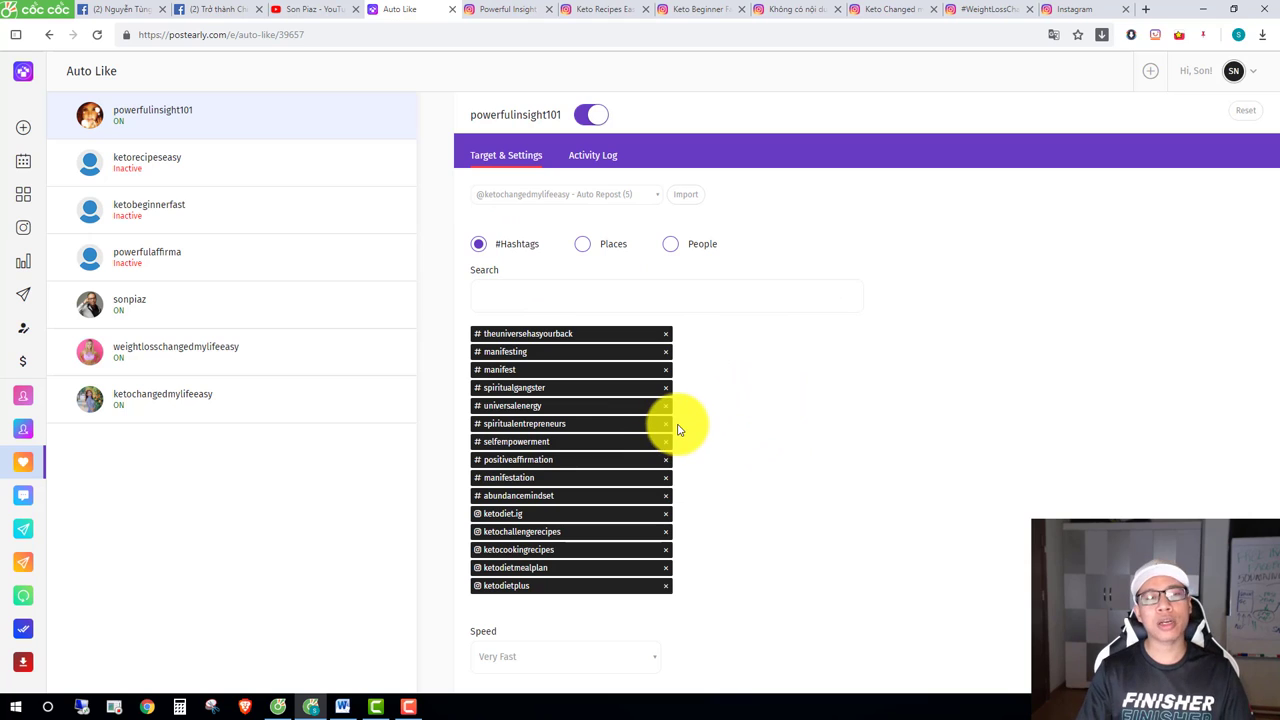
Review powerfulinsight101's Auto Like hashtag and people targets, the available Speed options and the daily pause settings.
{"action": "left_click", "coordinate": [478, 244]}
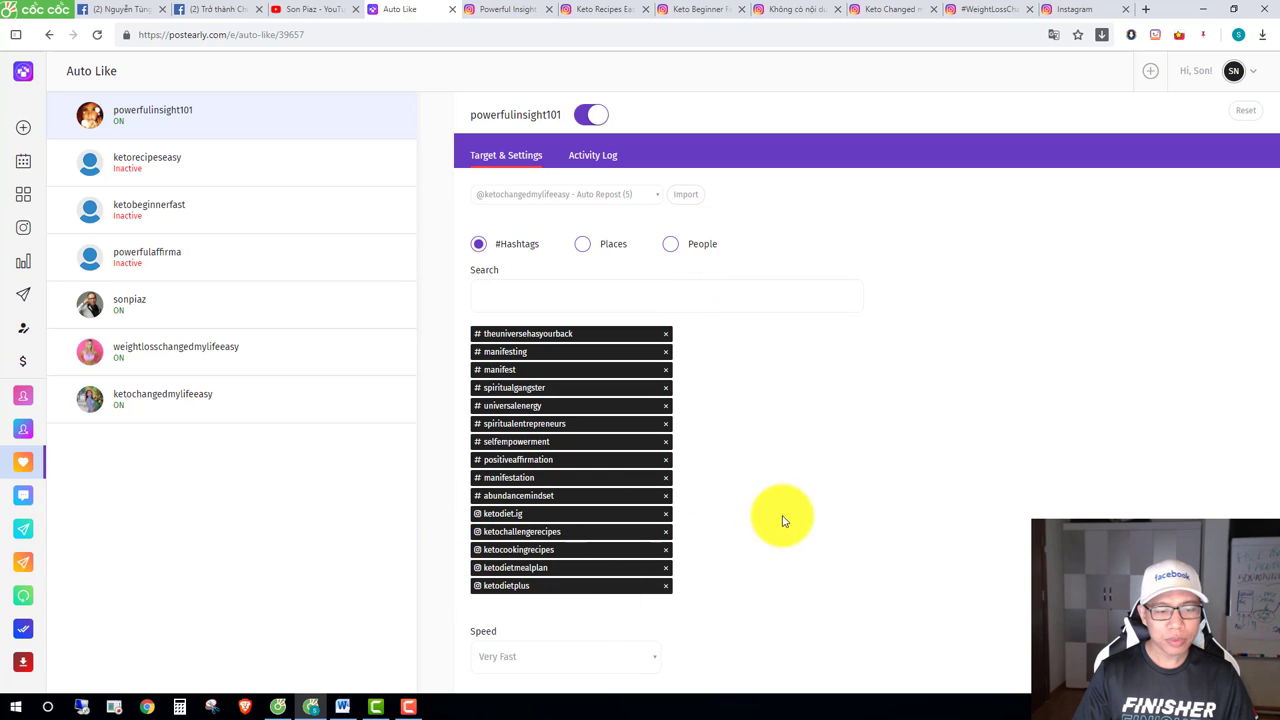
{"action": "scroll", "coordinate": [780, 517], "scroll_direction": "down", "scroll_amount": 2}
{"action": "left_click", "coordinate": [557, 457]}
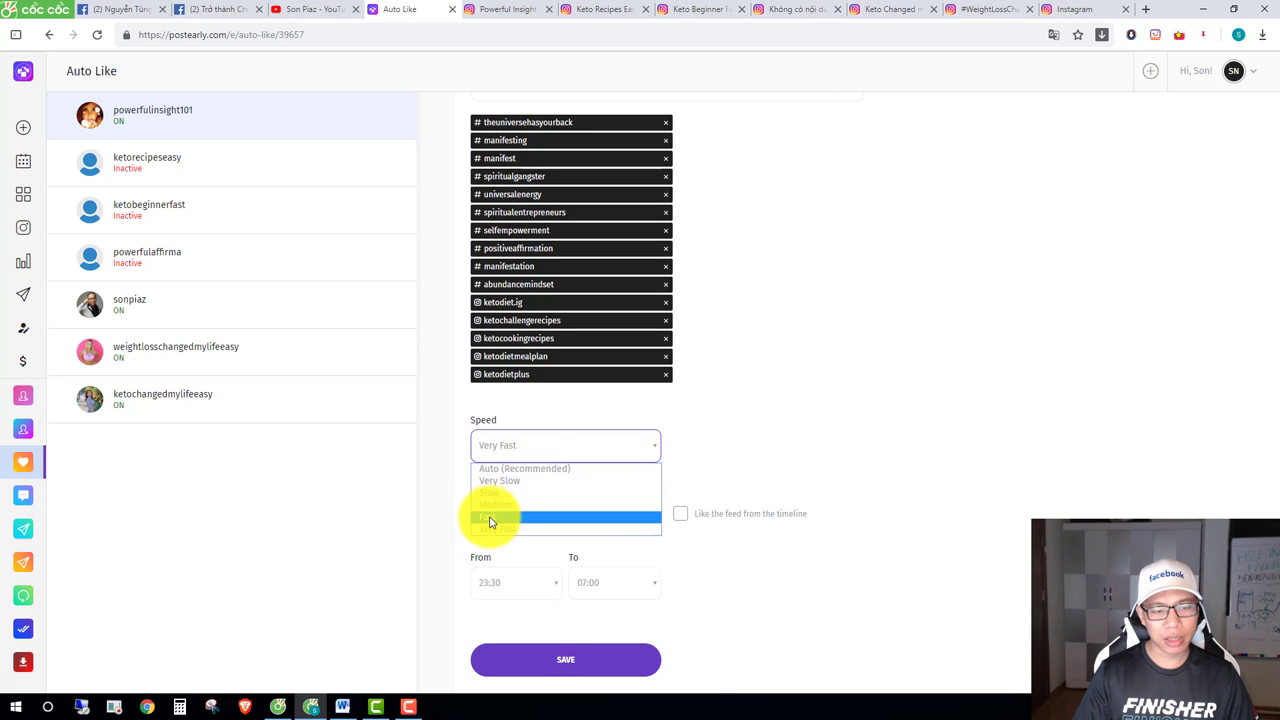
{"action": "left_click", "coordinate": [985, 370]}
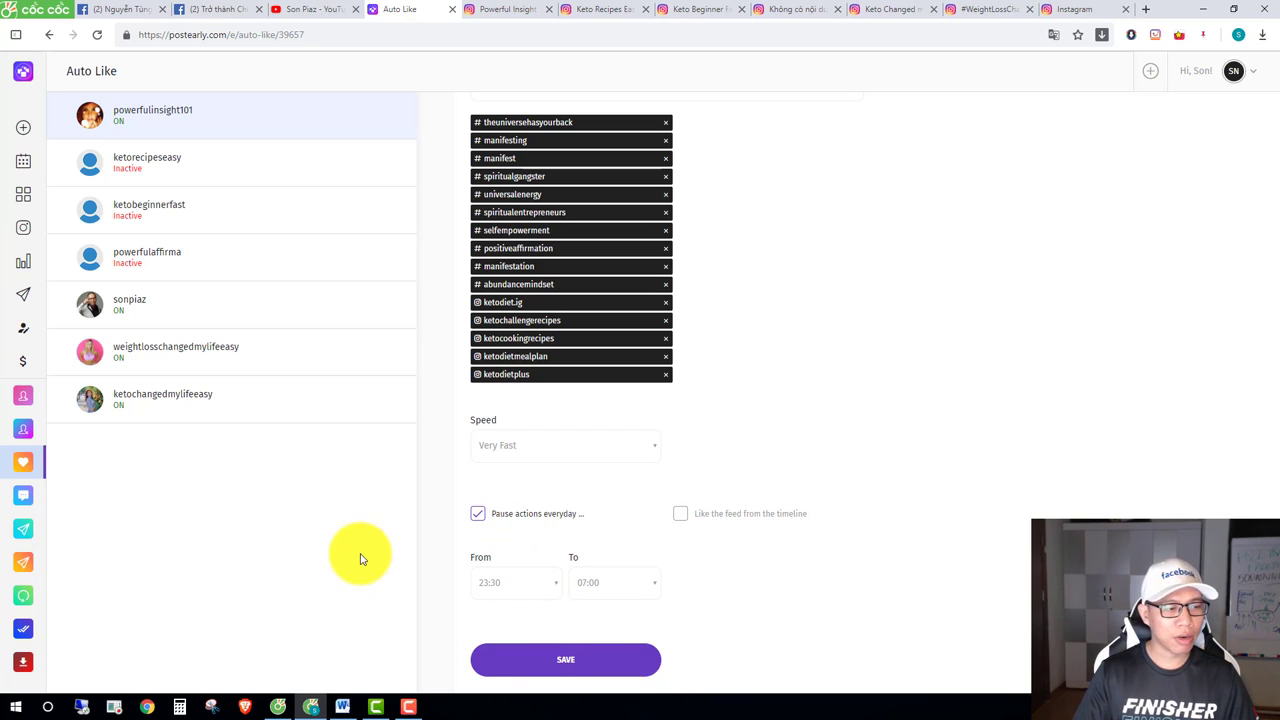
{"action": "scroll", "coordinate": [830, 360], "scroll_direction": "up", "scroll_amount": 3}
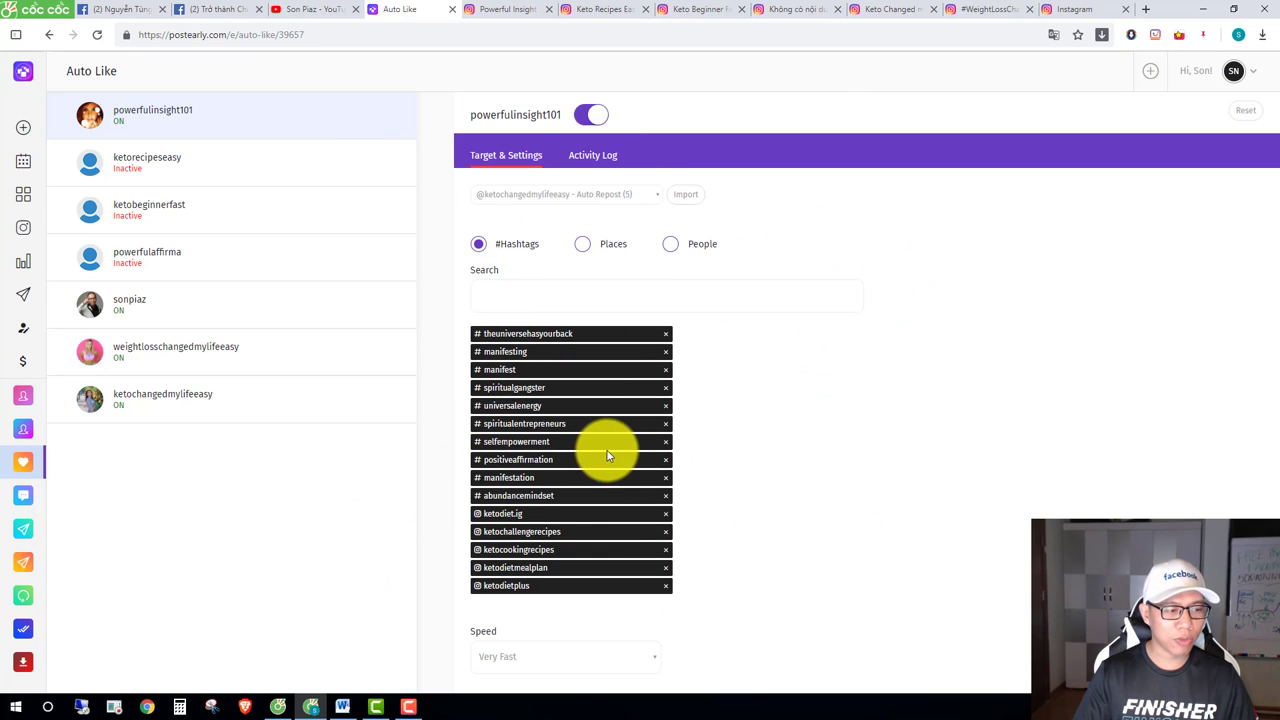
Check the Auto Comment settings of powerfulinsight101 and open the same account's Auto Repost settings.
{"action": "left_click", "coordinate": [25, 500]}
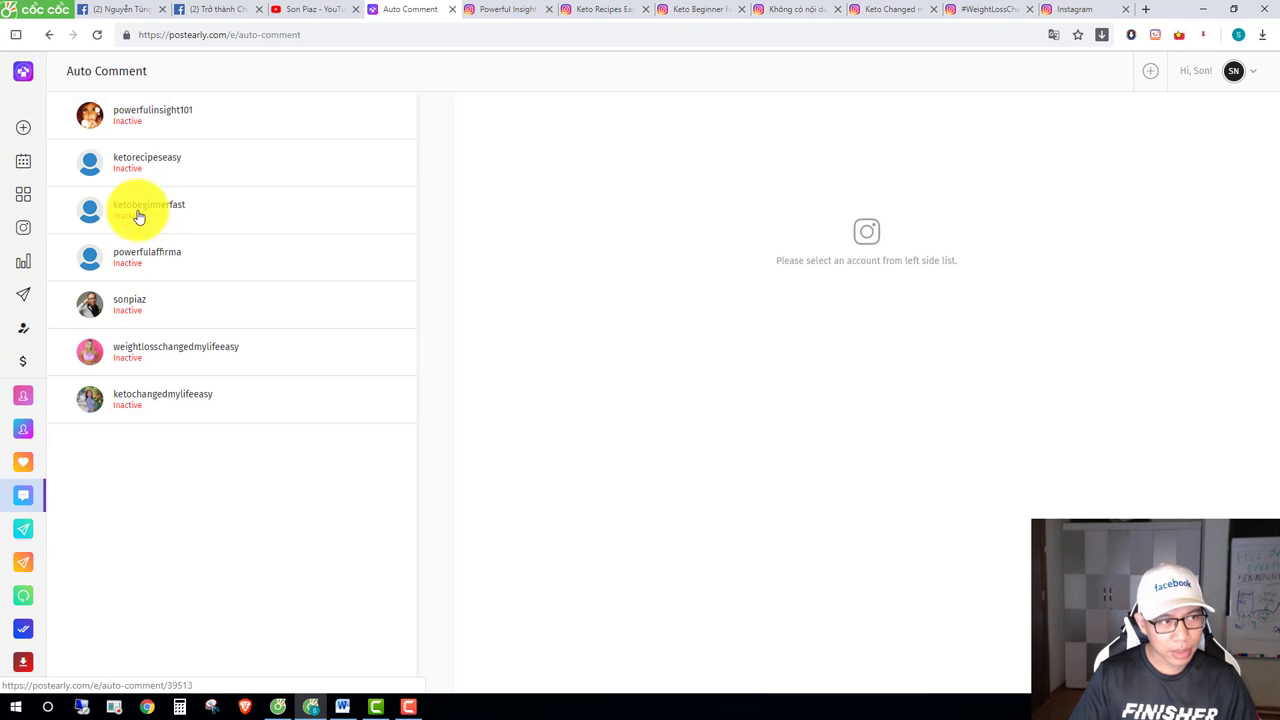
{"action": "left_click", "coordinate": [166, 122]}
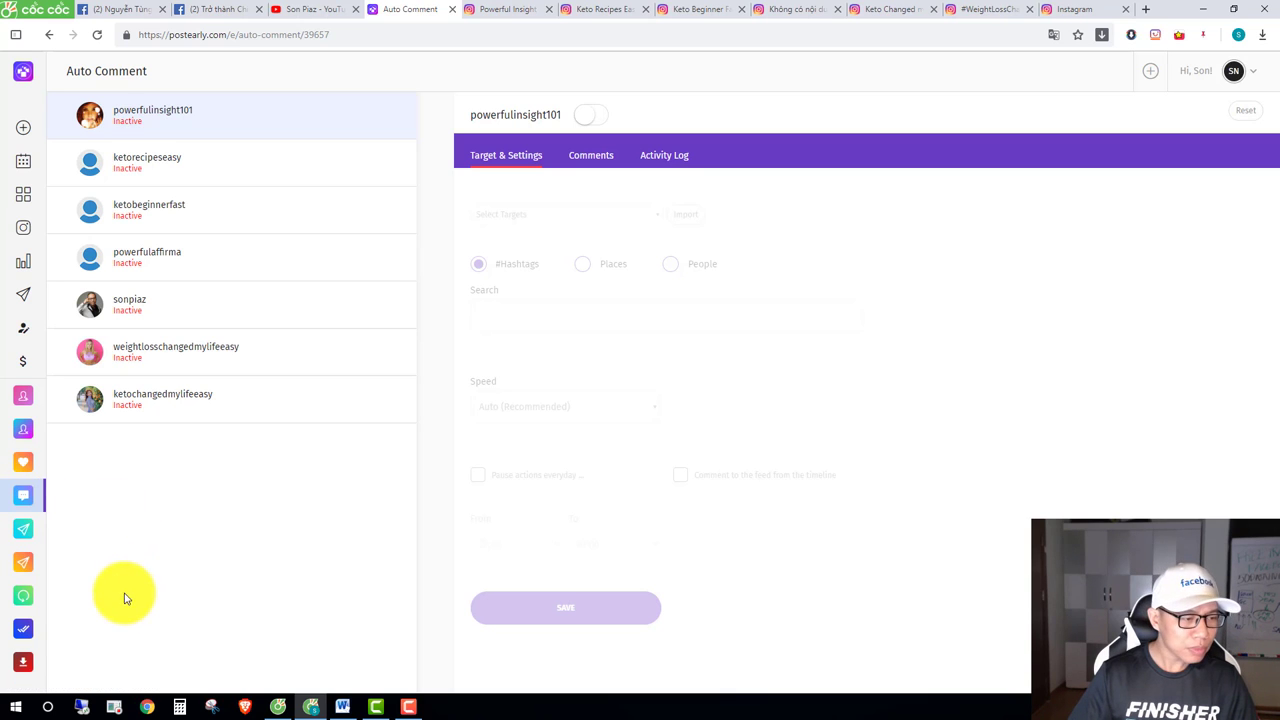
{"action": "left_click", "coordinate": [20, 608]}
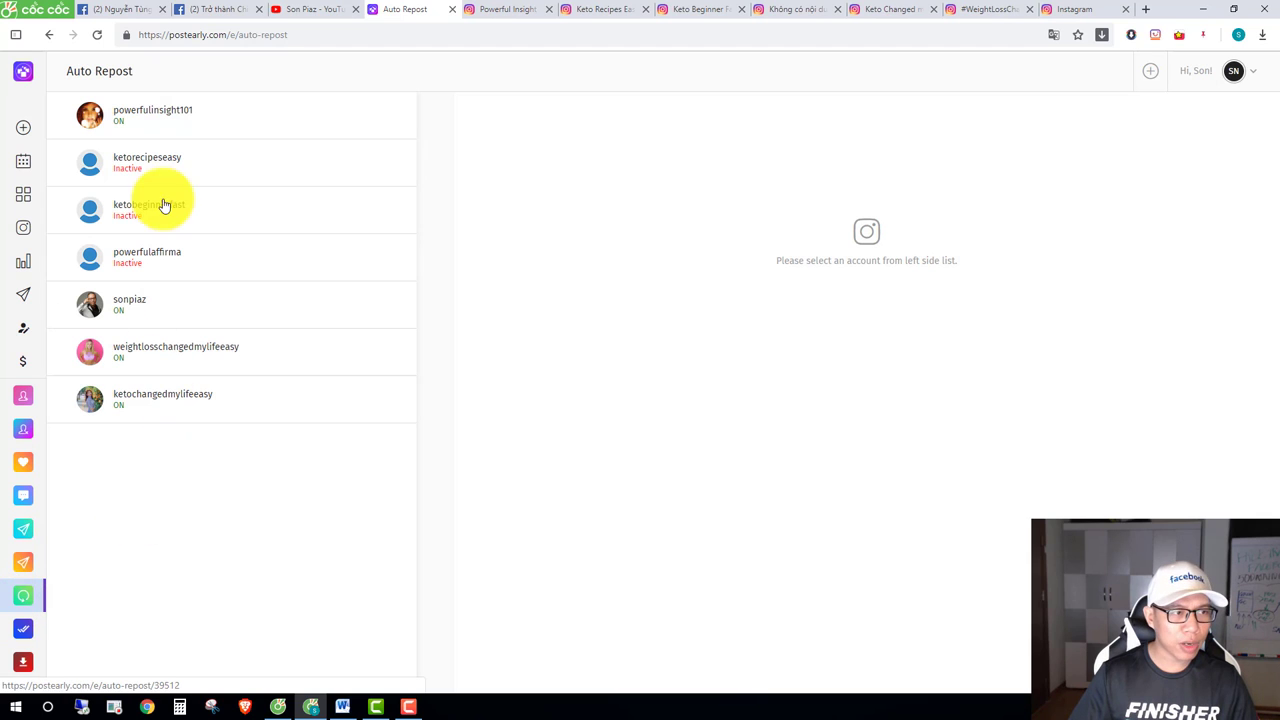
{"action": "left_click", "coordinate": [205, 125]}
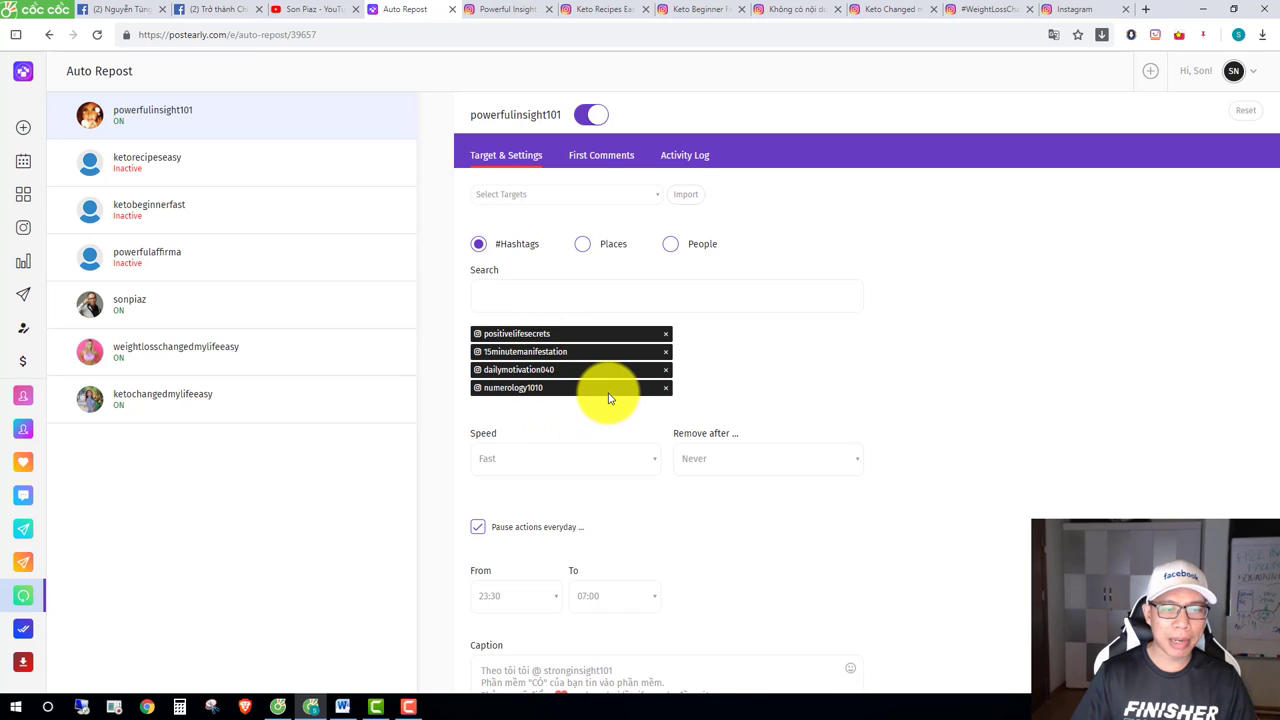
Set the Auto Repost target search to People and look over the accounts listed as repost sources.
{"action": "left_click", "coordinate": [670, 244]}
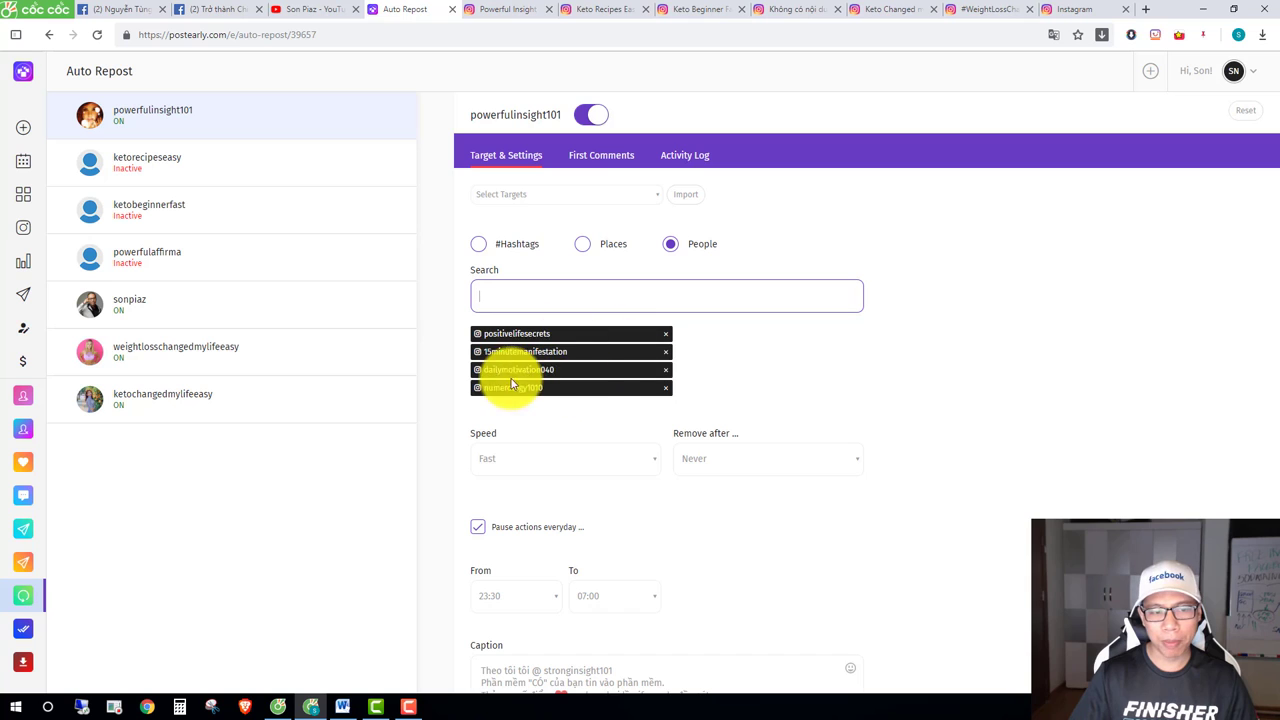
{"action": "scroll", "coordinate": [743, 425], "scroll_direction": "down", "scroll_amount": 1}
{"action": "left_click", "coordinate": [950, 422]}
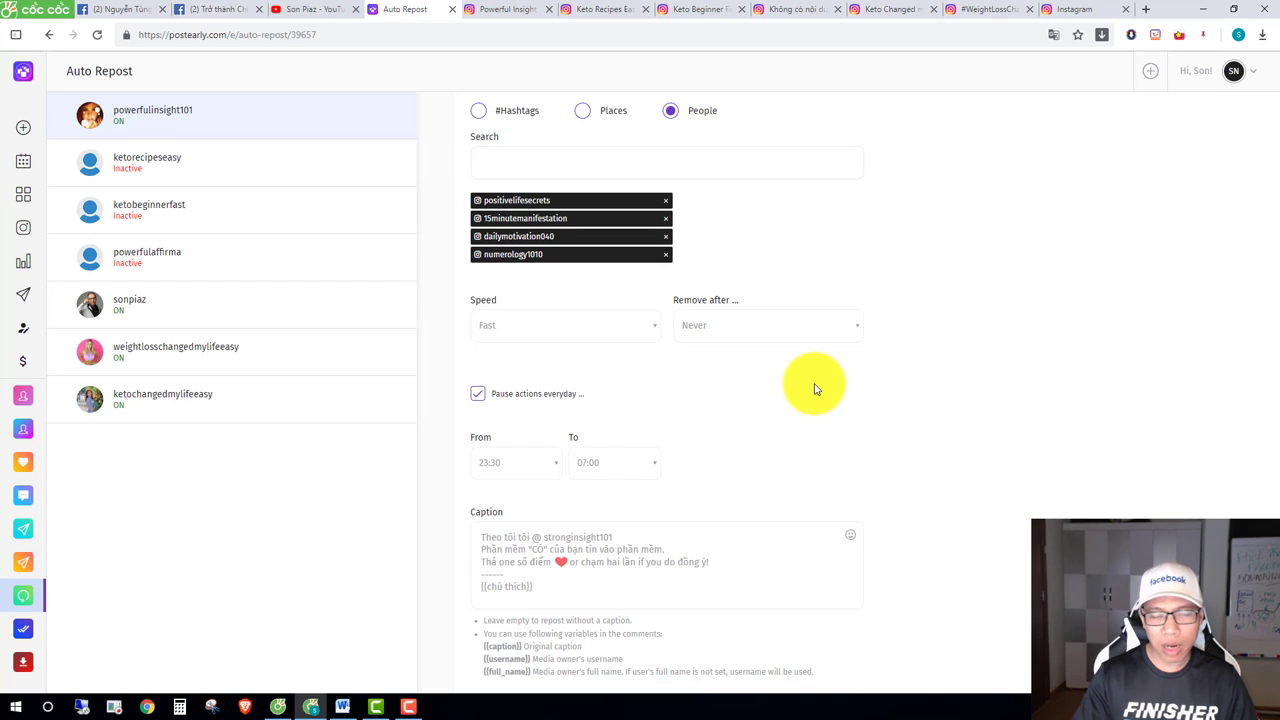
Switch to Instagram and examine the profile details and reposted images of powerfulinsight101.
{"action": "left_click", "coordinate": [512, 9]}
{"action": "scroll", "coordinate": [330, 490], "scroll_direction": "down", "scroll_amount": 2}
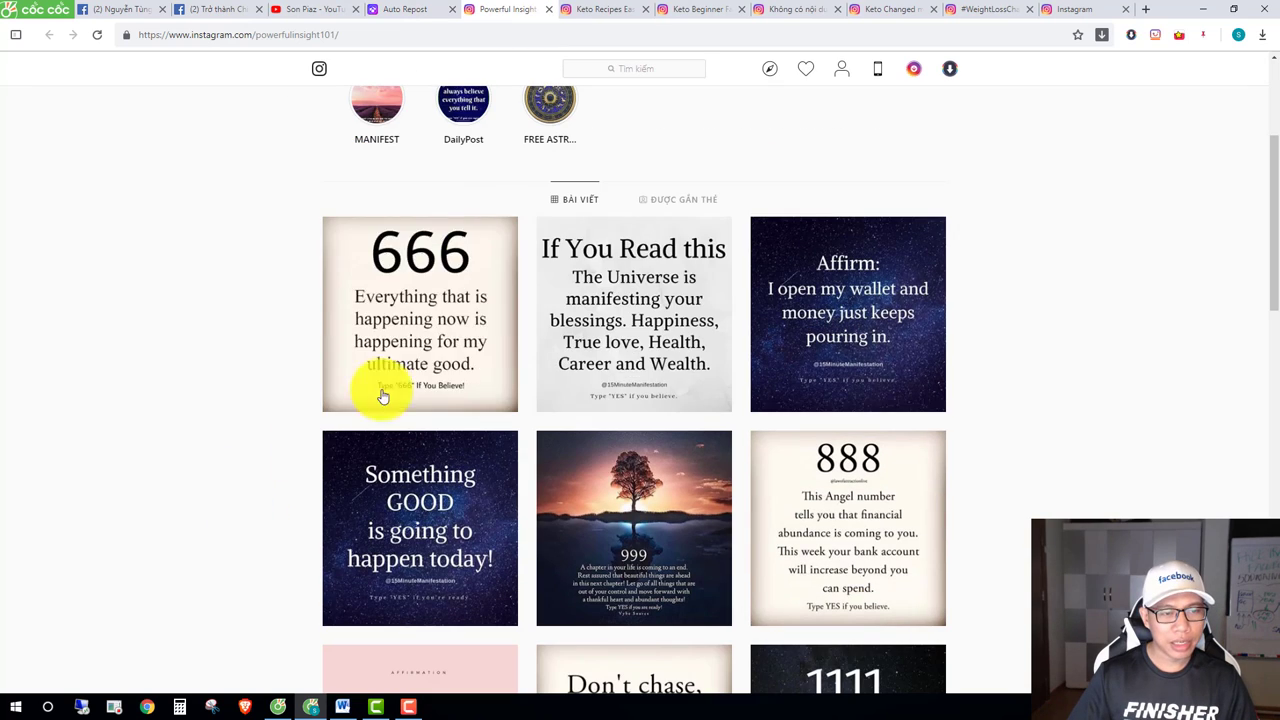
{"action": "scroll", "coordinate": [830, 360], "scroll_direction": "down", "scroll_amount": 1}
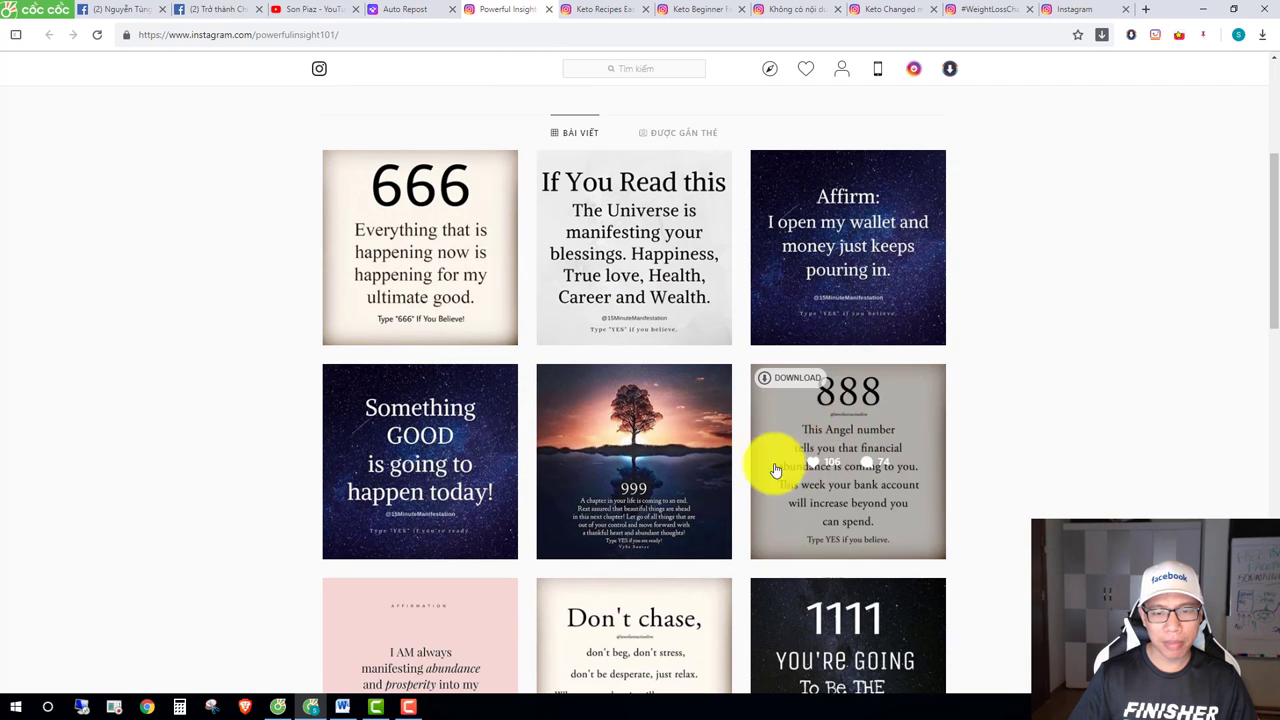
{"action": "scroll", "coordinate": [440, 475], "scroll_direction": "down", "scroll_amount": 2}
{"action": "scroll", "coordinate": [600, 488], "scroll_direction": "down", "scroll_amount": 1}
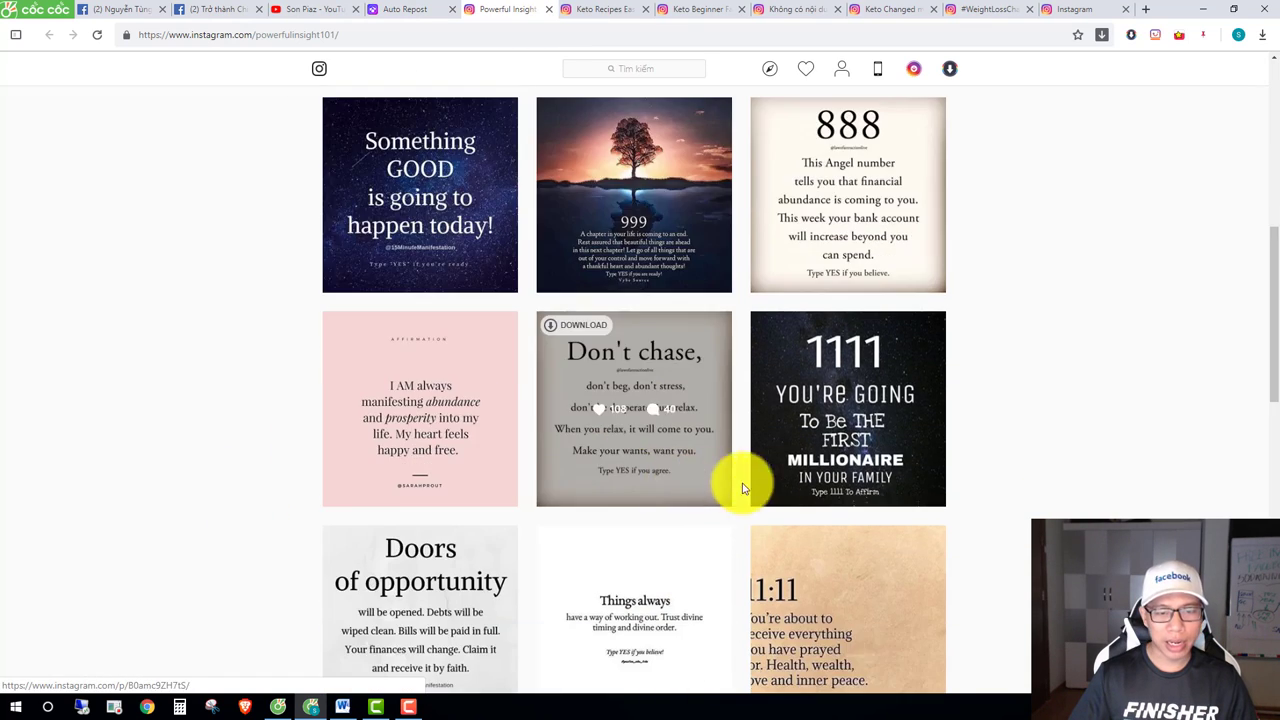
{"action": "scroll", "coordinate": [760, 455], "scroll_direction": "up", "scroll_amount": 1}
{"action": "scroll", "coordinate": [670, 483], "scroll_direction": "up", "scroll_amount": 5}
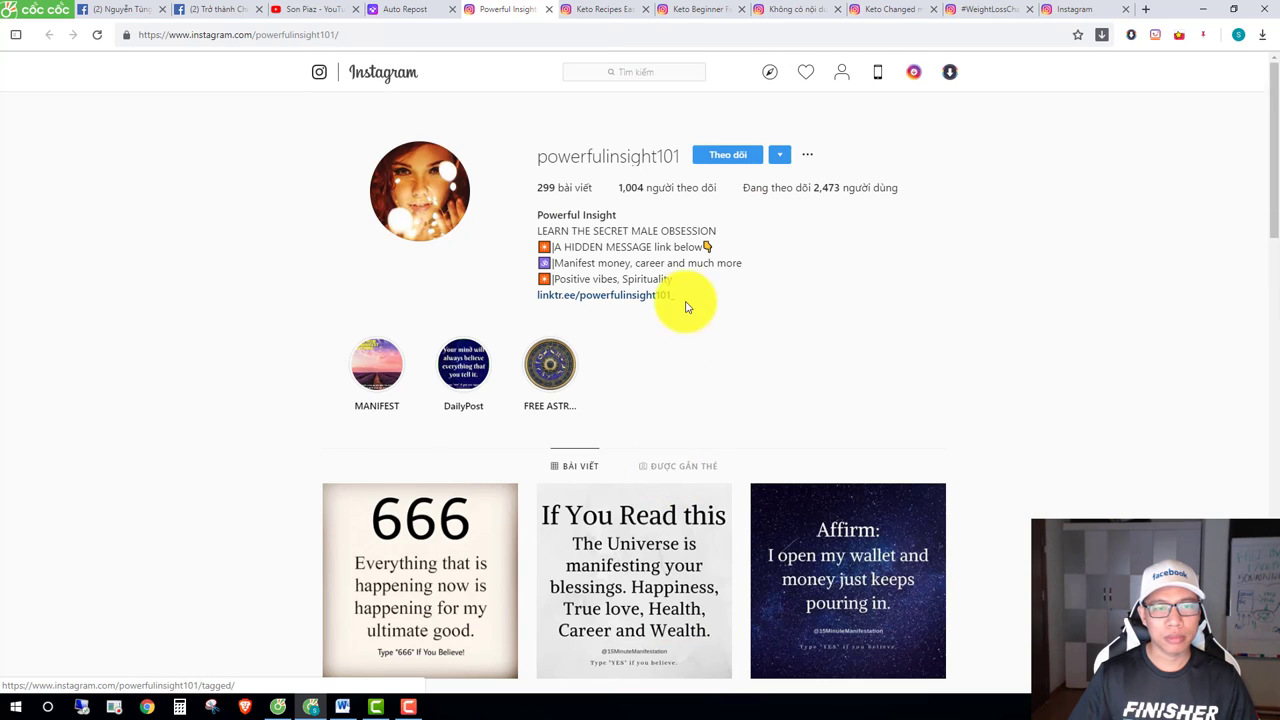
{"action": "scroll", "coordinate": [663, 374], "scroll_direction": "down", "scroll_amount": 4}
{"action": "scroll", "coordinate": [800, 450], "scroll_direction": "down", "scroll_amount": 4}
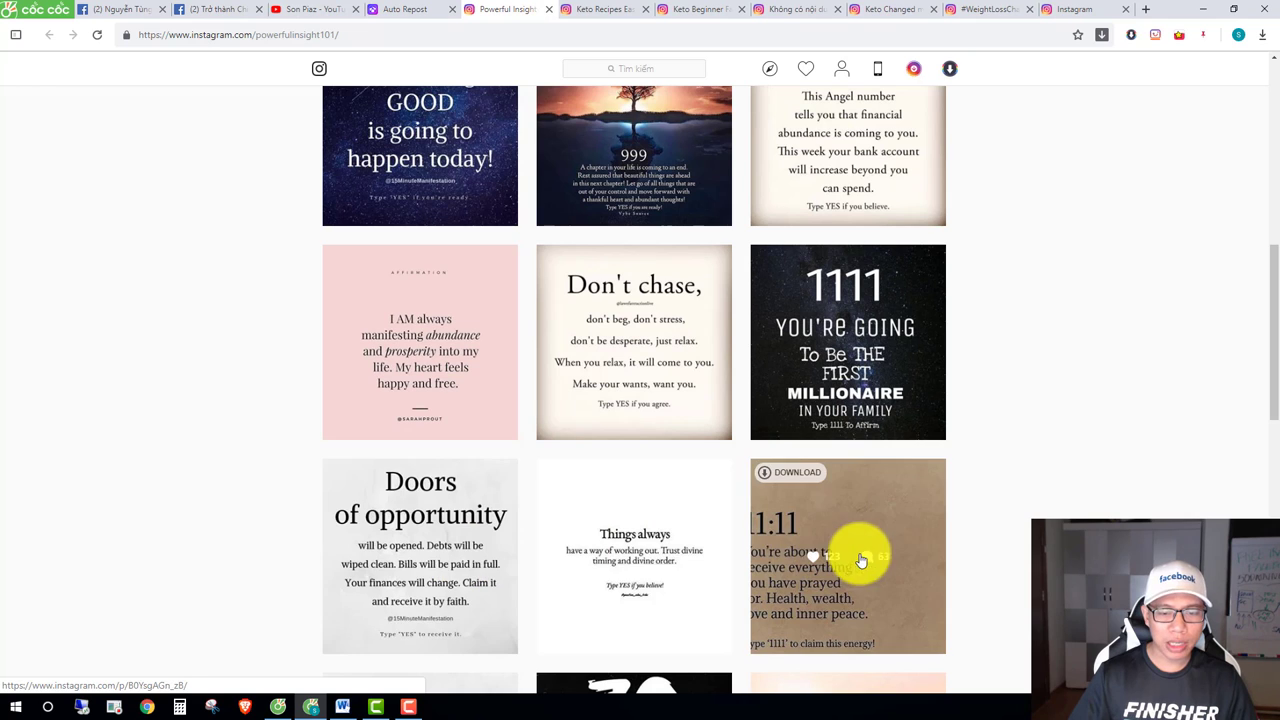
{"action": "scroll", "coordinate": [880, 566], "scroll_direction": "down", "scroll_amount": 3}
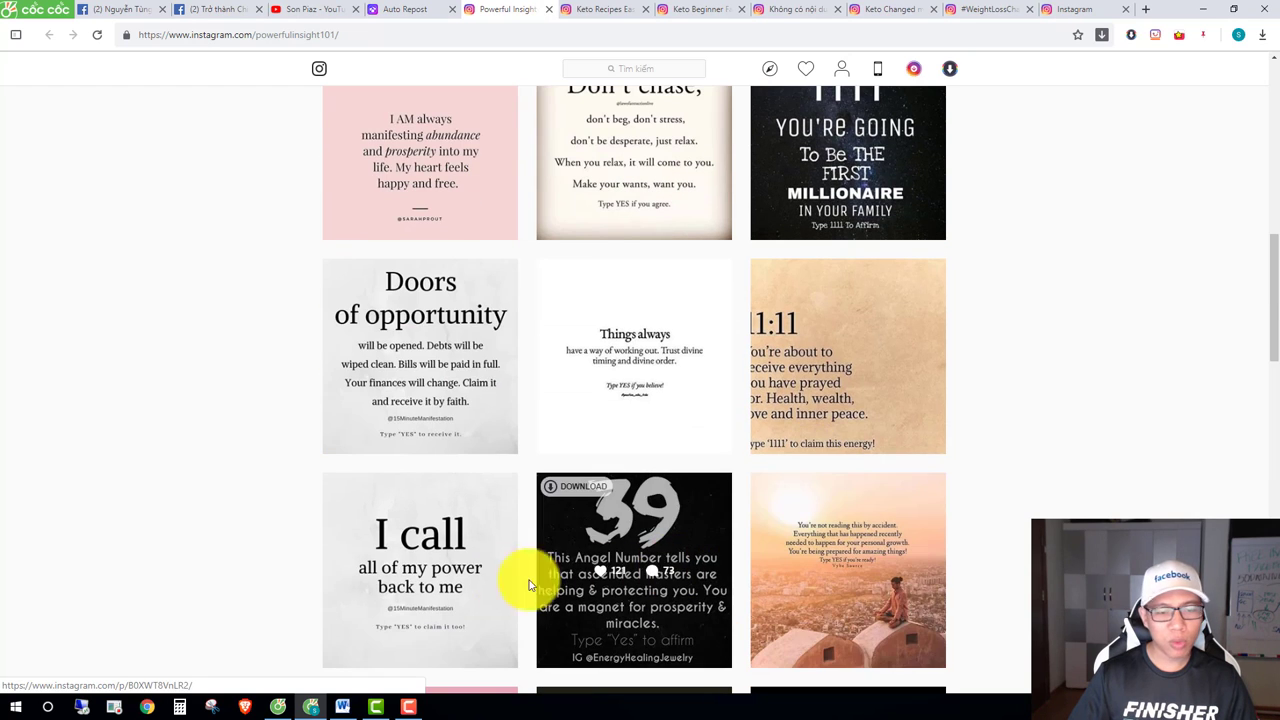
{"action": "scroll", "coordinate": [457, 562], "scroll_direction": "down", "scroll_amount": 3}
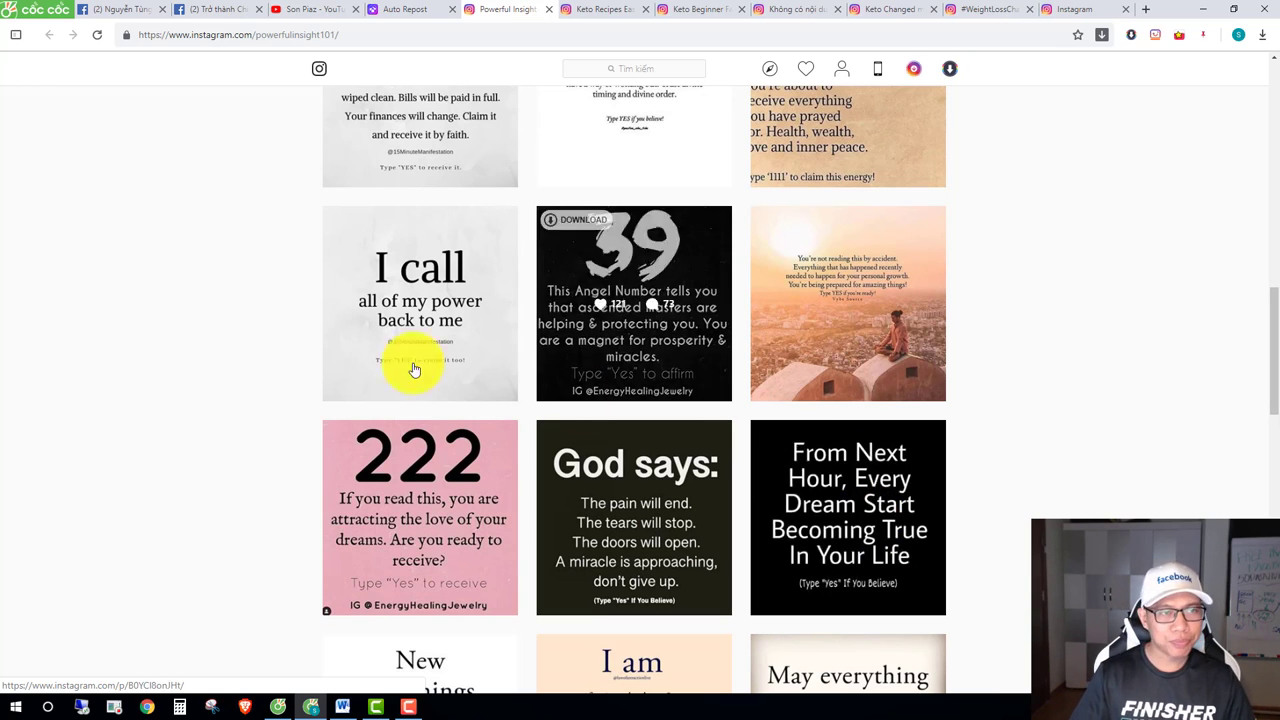
Return to powerfulinsight101's Auto Repost settings in Postearly and review the speed, removal, daily pause and caption options.
{"action": "left_click", "coordinate": [400, 10]}
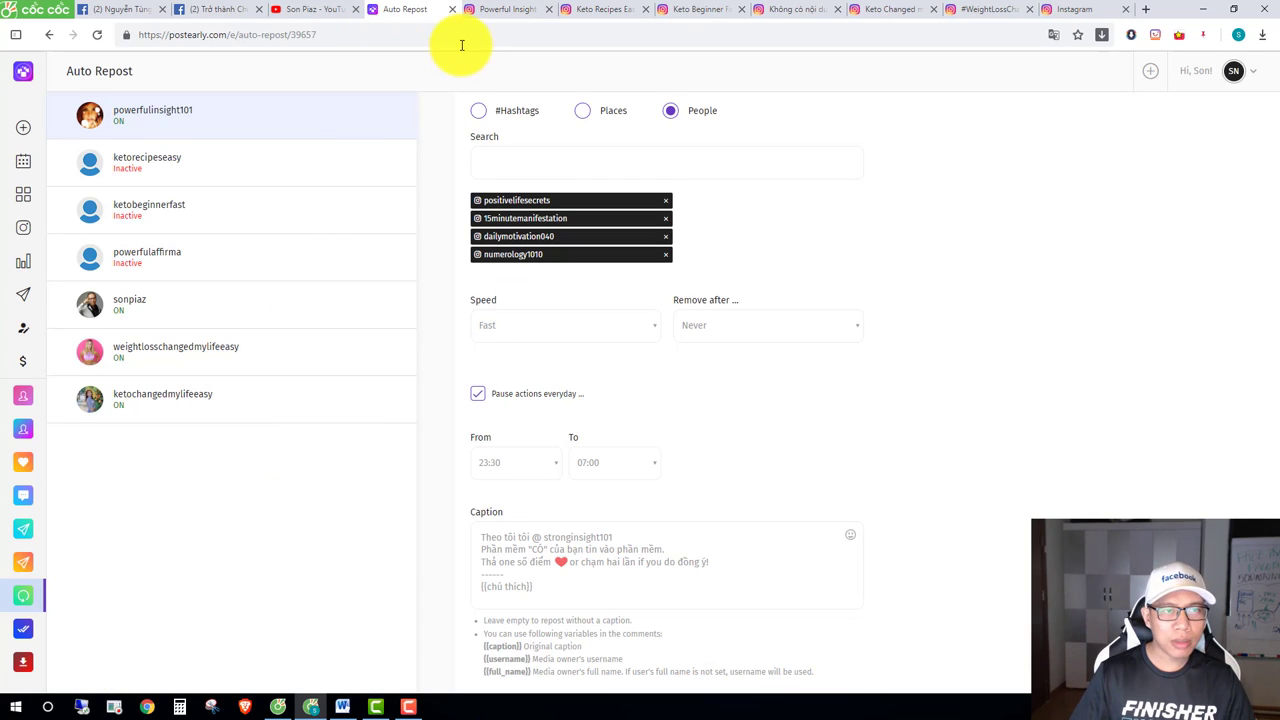
{"action": "scroll", "coordinate": [600, 505], "scroll_direction": "down", "scroll_amount": 1}
{"action": "scroll", "coordinate": [940, 480], "scroll_direction": "up", "scroll_amount": 1}
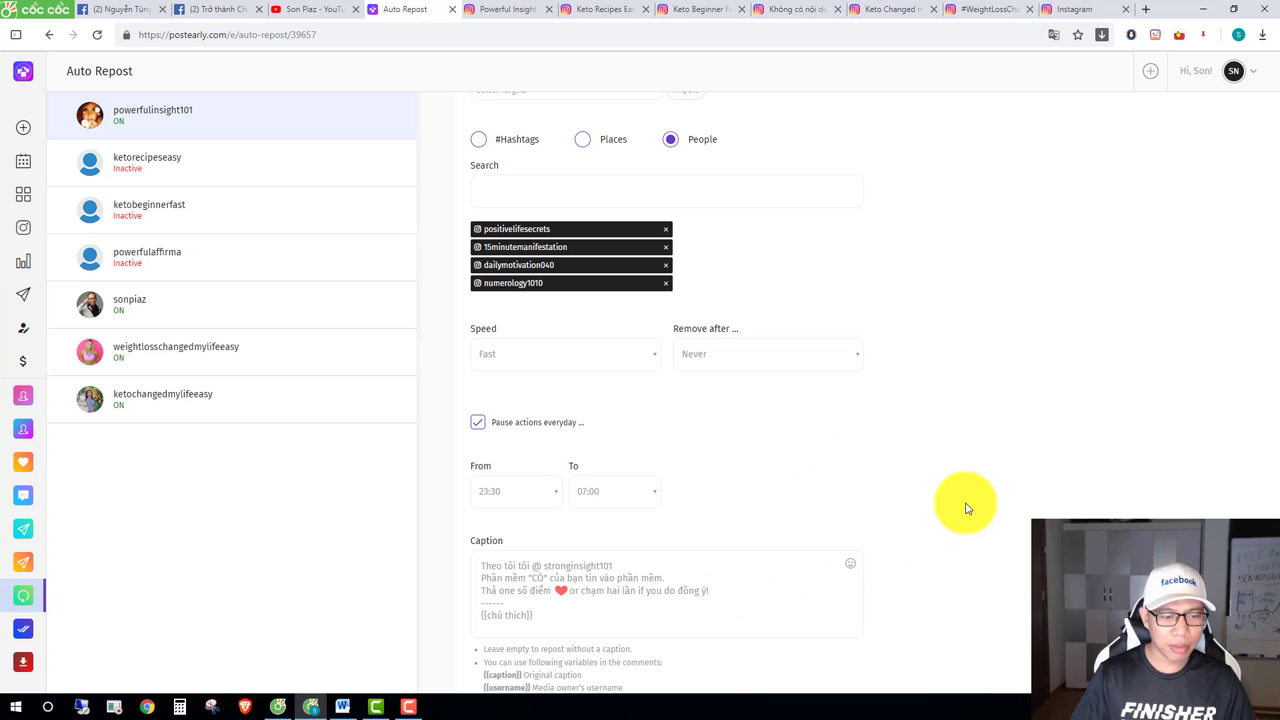
{"action": "scroll", "coordinate": [960, 505], "scroll_direction": "down", "scroll_amount": 2}
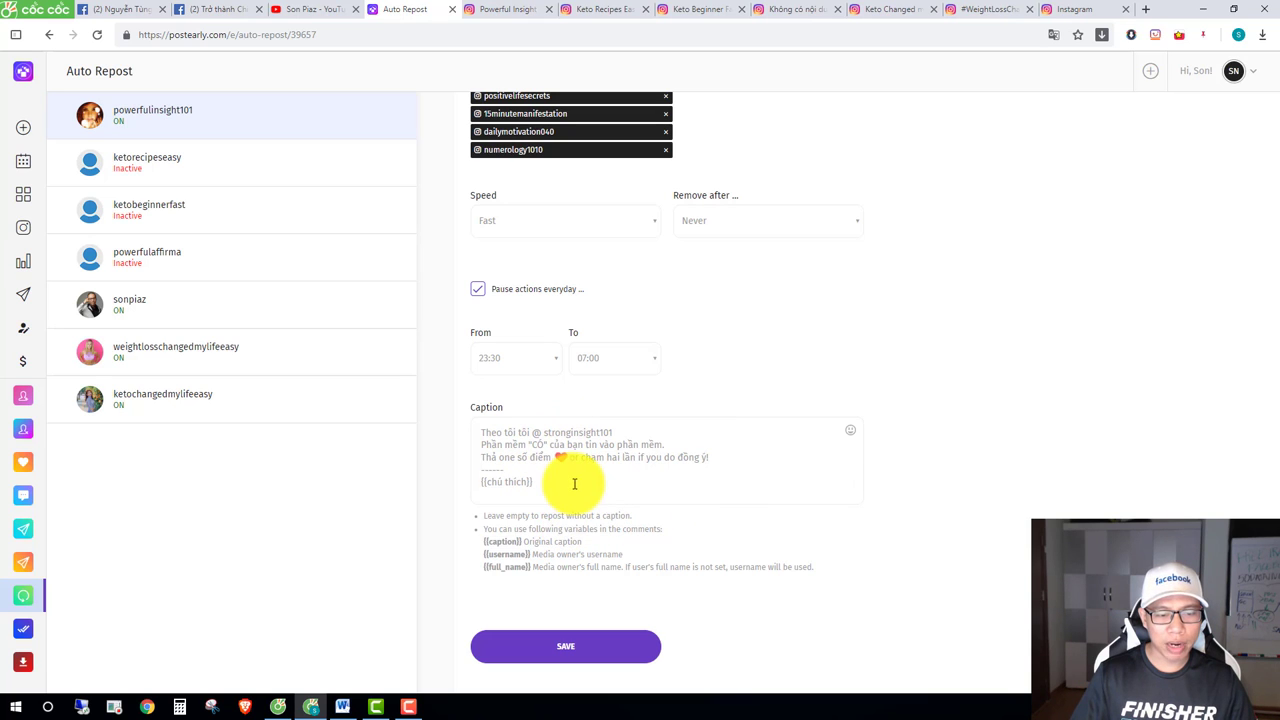
{"action": "left_click", "coordinate": [1053, 43]}
{"action": "left_click", "coordinate": [1080, 263]}
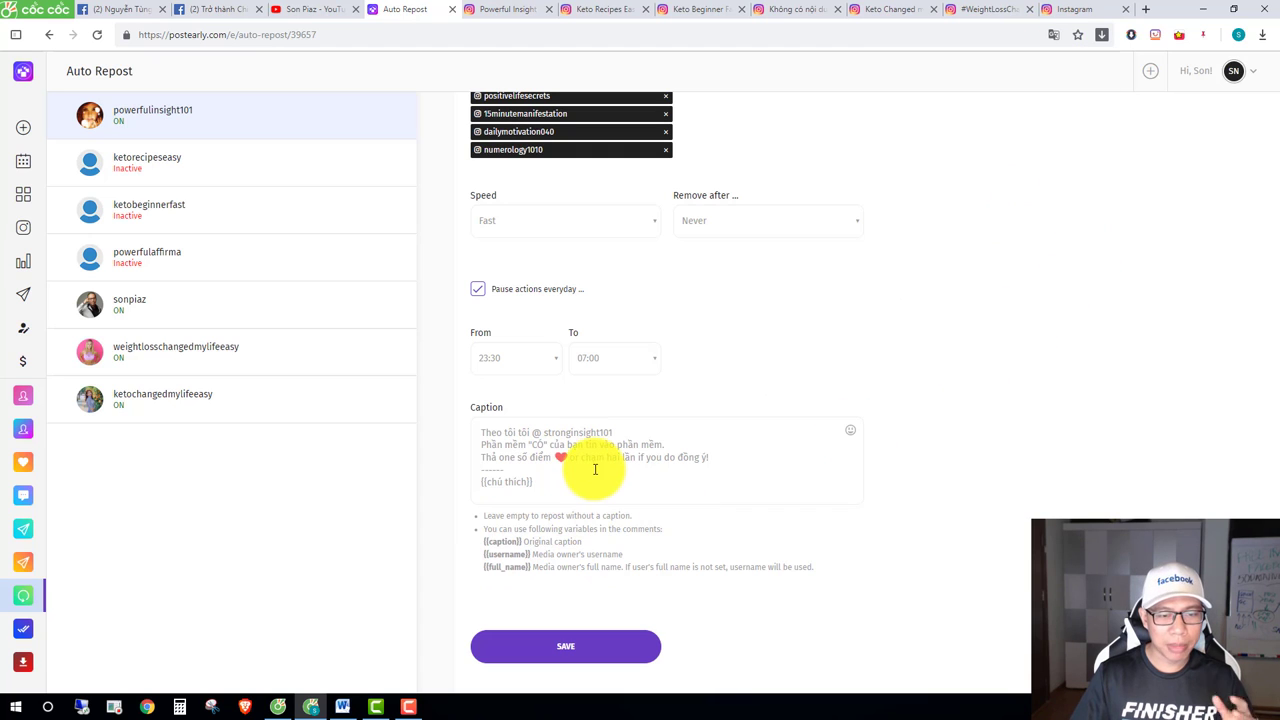
Copy the whole Auto Repost caption, search the web for "dịch" to open Google Translate, and paste the caption as source text.
{"action": "key", "text": "ctrl+a"}
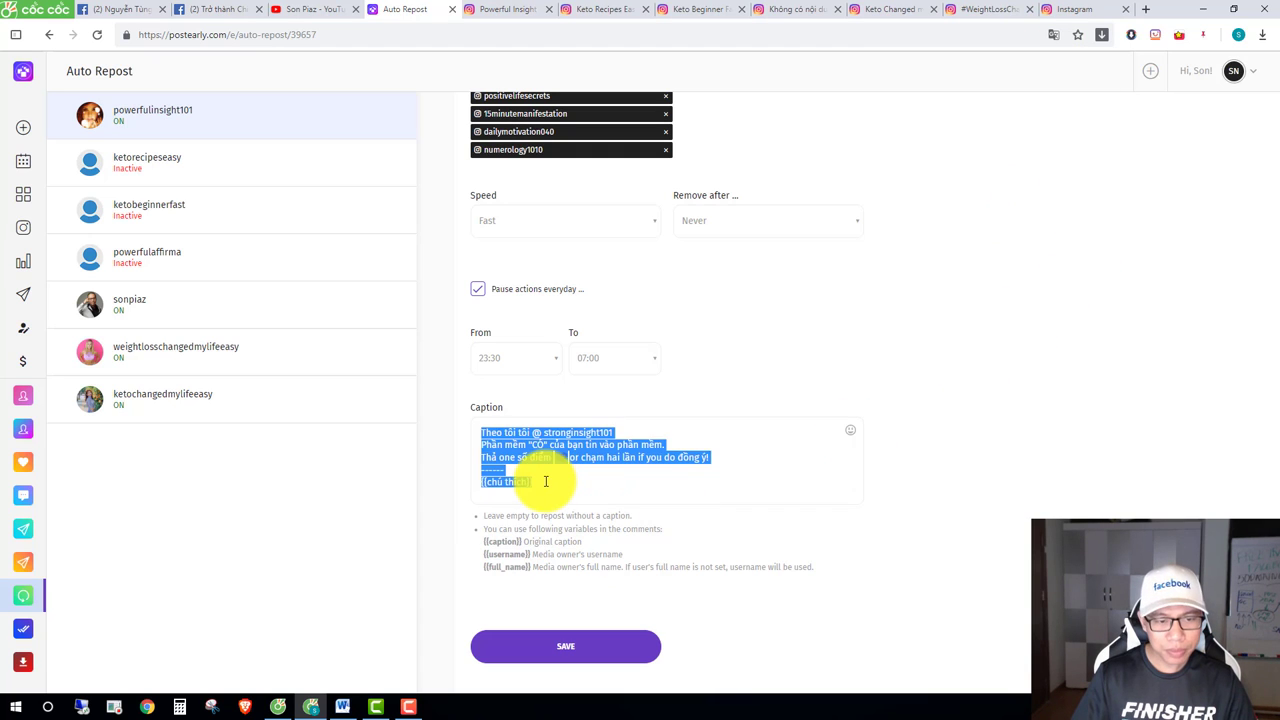
{"action": "left_click", "coordinate": [990, 334]}
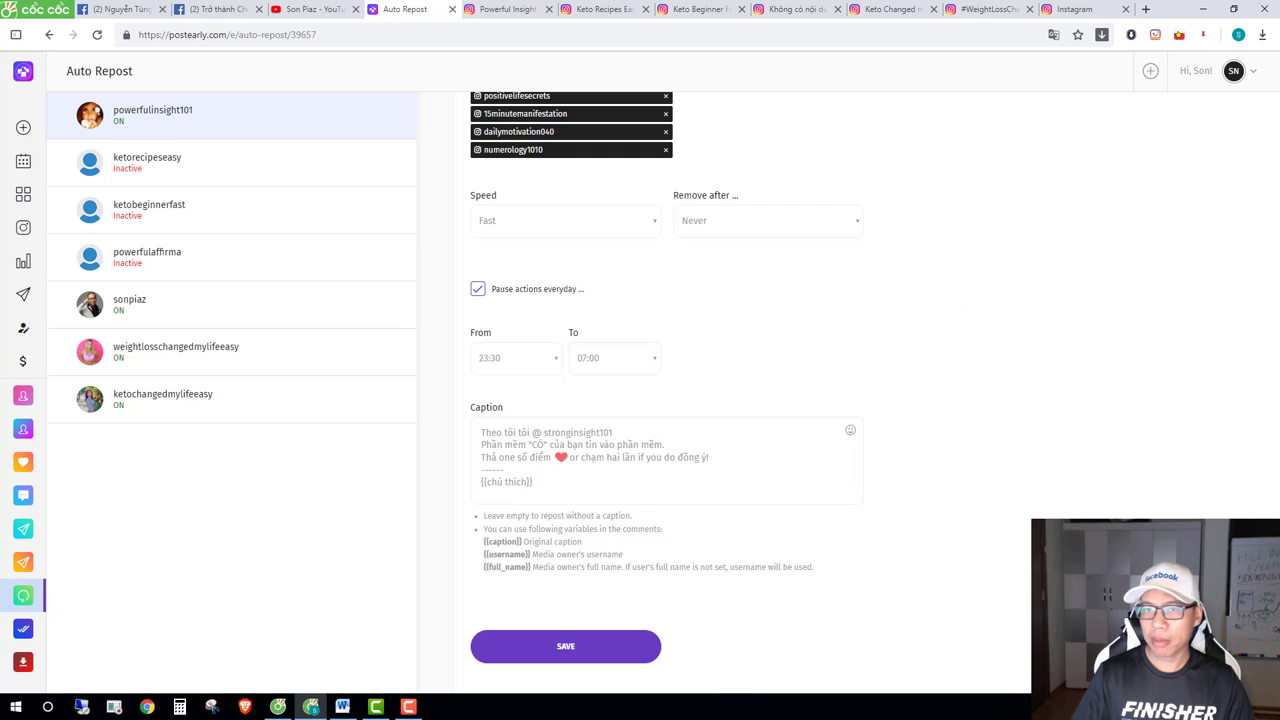
{"action": "left_click", "coordinate": [1146, 9]}
{"action": "type", "text": "dich"}
{"action": "key", "text": "Return"}
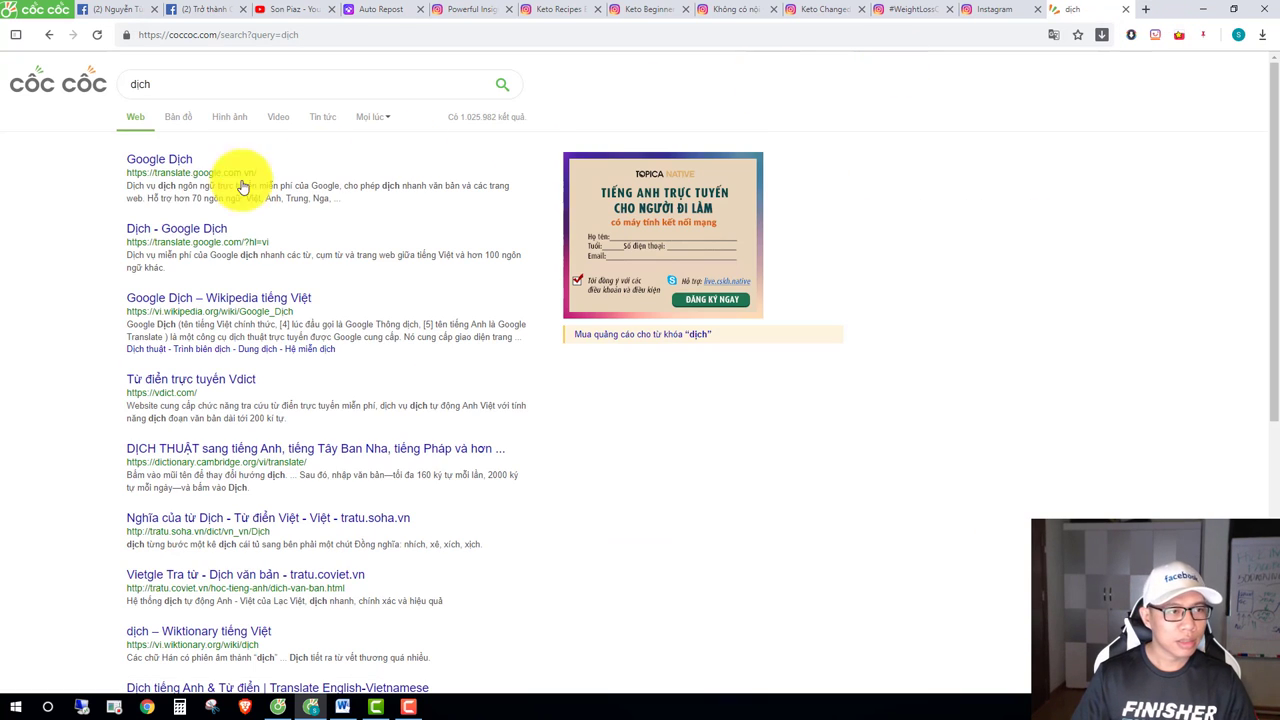
{"action": "left_click", "coordinate": [148, 161]}
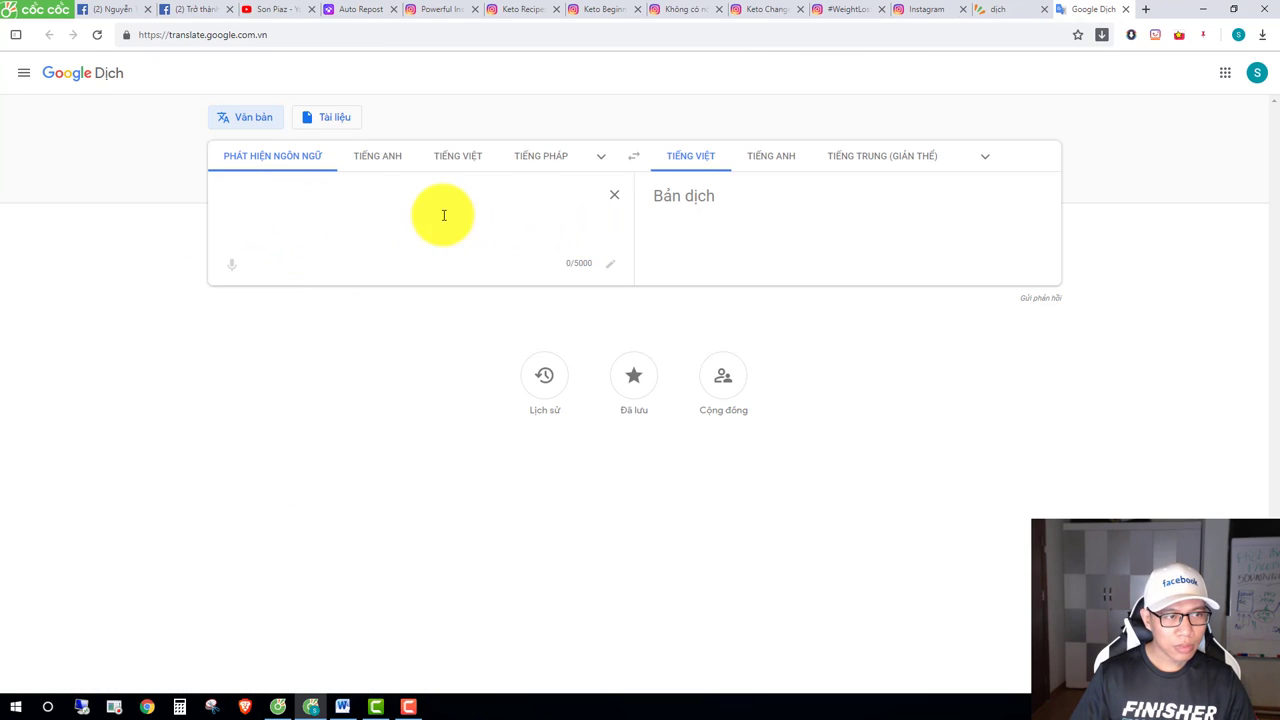
{"action": "type", "text": "Theo tôi tôi @ stronginsight101 Phần mềm \"CÓ\" của bạn tin vào phần mềm. Thả one số điểm ❤or chạm hai lần if you do đồng ý! ---- {{chú thích}}"}
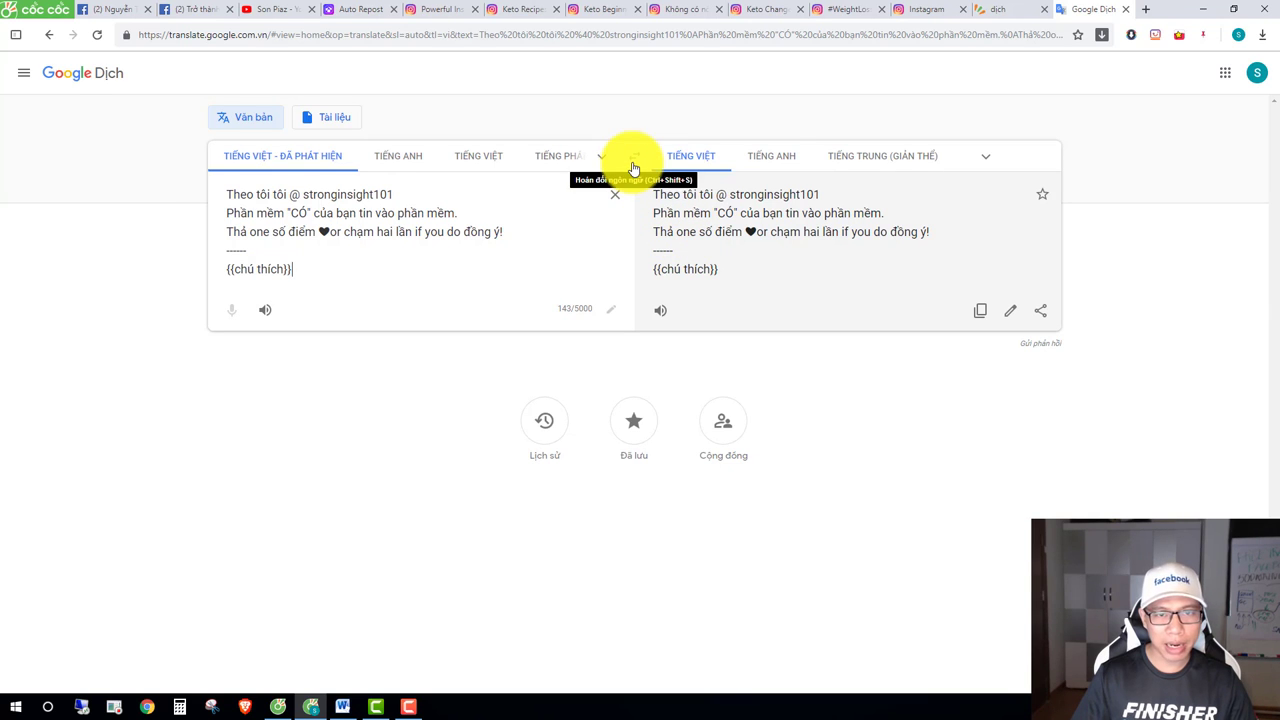
Translate the caption into English, copy the result and paste it over the whole Auto Repost caption in Postearly.
{"action": "left_click", "coordinate": [778, 160]}
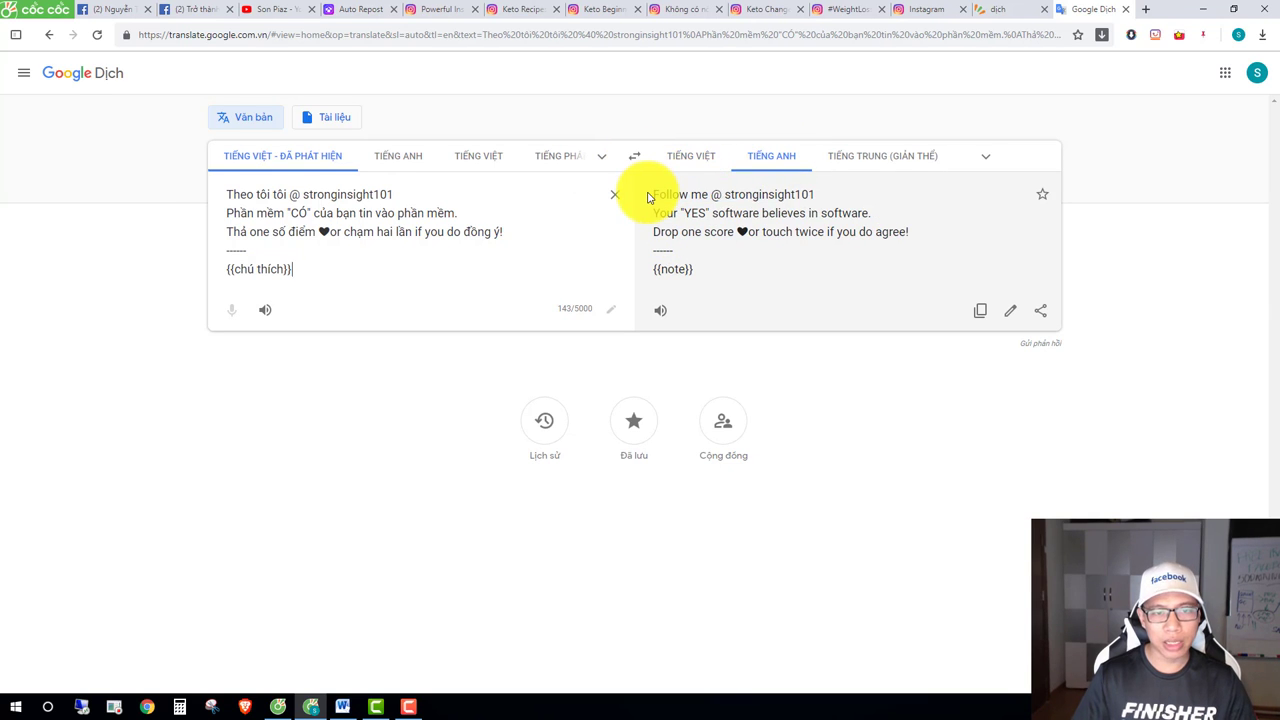
{"action": "left_click_drag", "start_coordinate": [651, 194], "coordinate": [697, 269]}
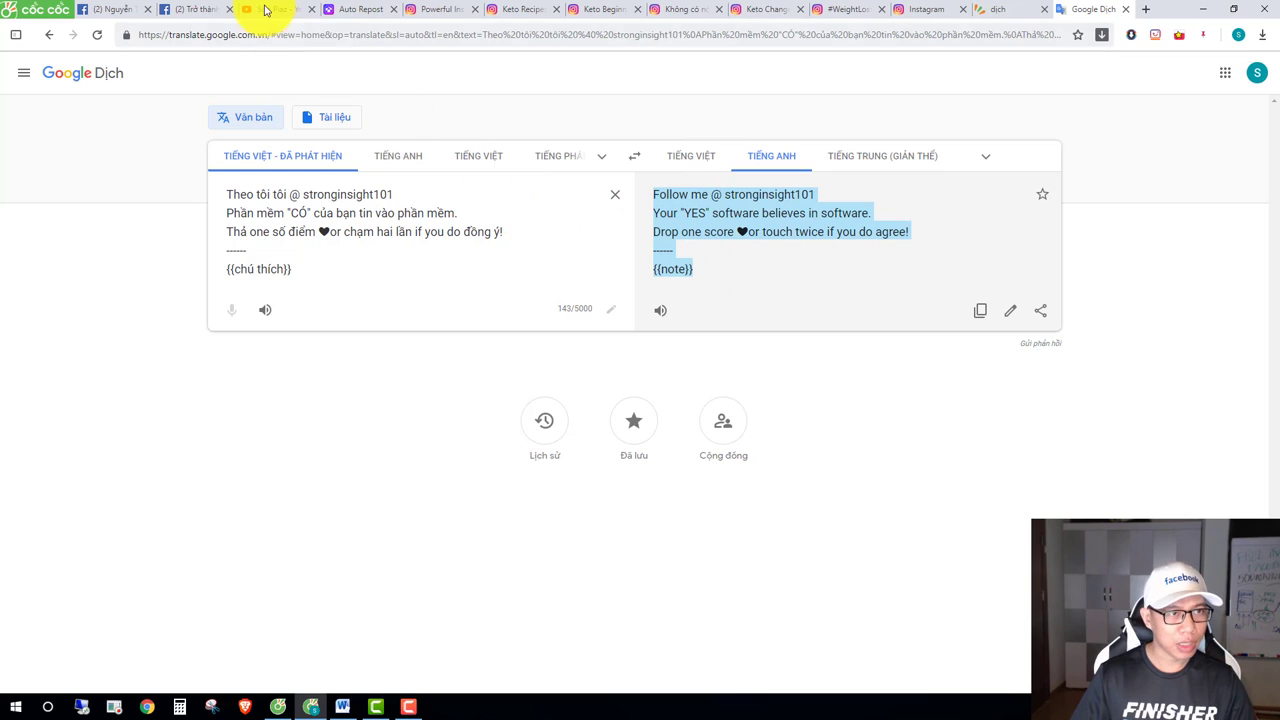
{"action": "left_click", "coordinate": [358, 9]}
{"action": "left_click", "coordinate": [555, 477]}
{"action": "key", "text": "ctrl+a"}
{"action": "type", "text": "Follow me @ stronginsight101 Your \"YES\" software believes in software. Drop one score ❤ or touch twice if you do agree! ----- {{note}}"}
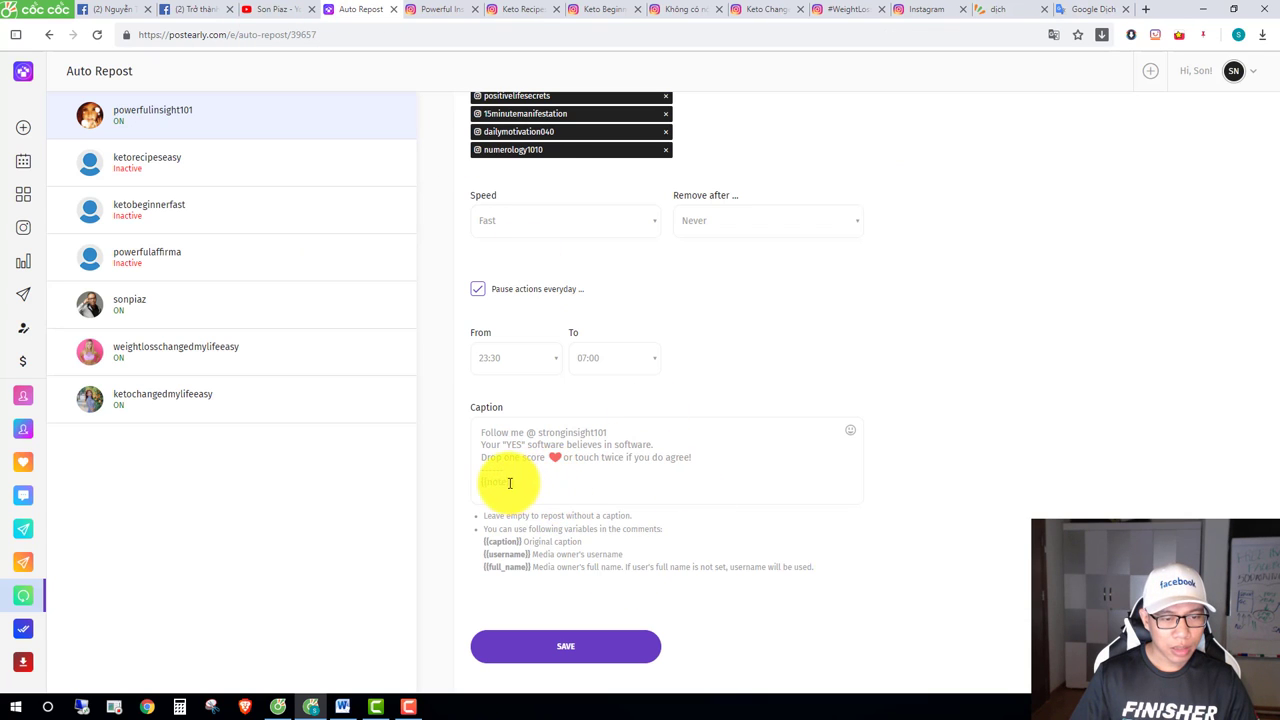
Replace the {{note}} placeholder at the end of the caption with the {{caption}} variable.
{"action": "double_click", "coordinate": [503, 542]}
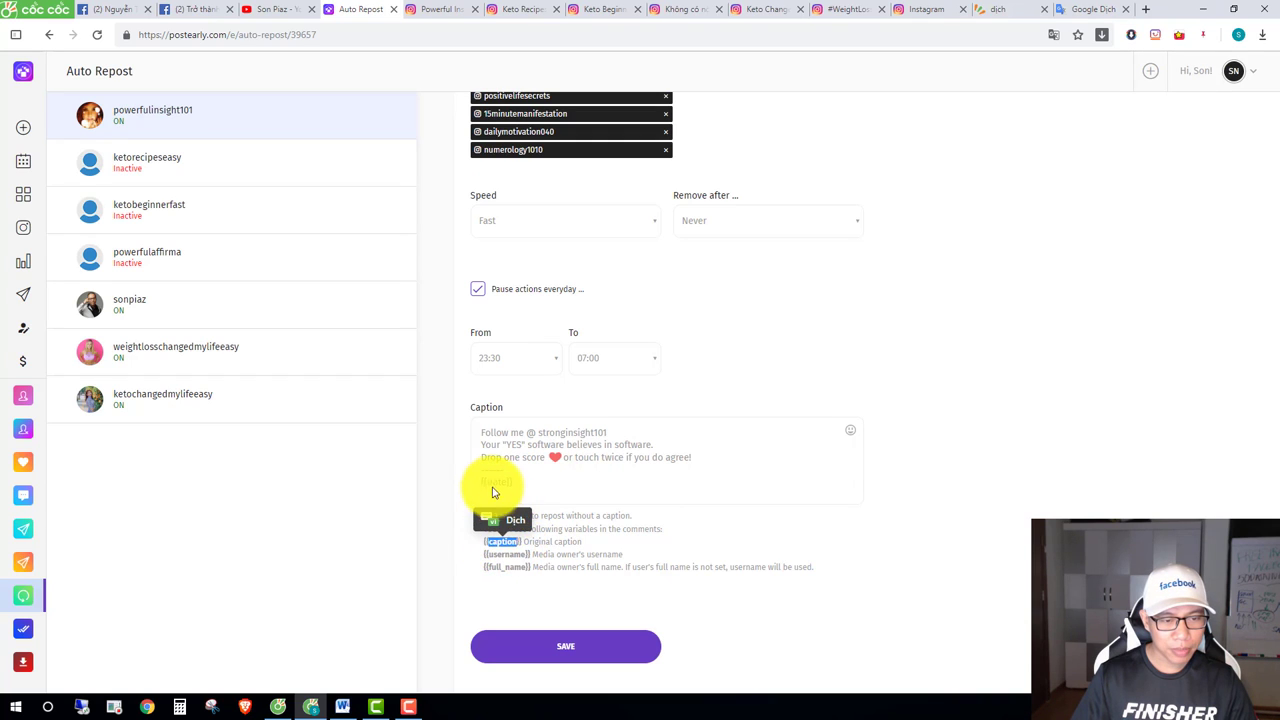
{"action": "left_click_drag", "start_coordinate": [488, 483], "coordinate": [496, 480]}
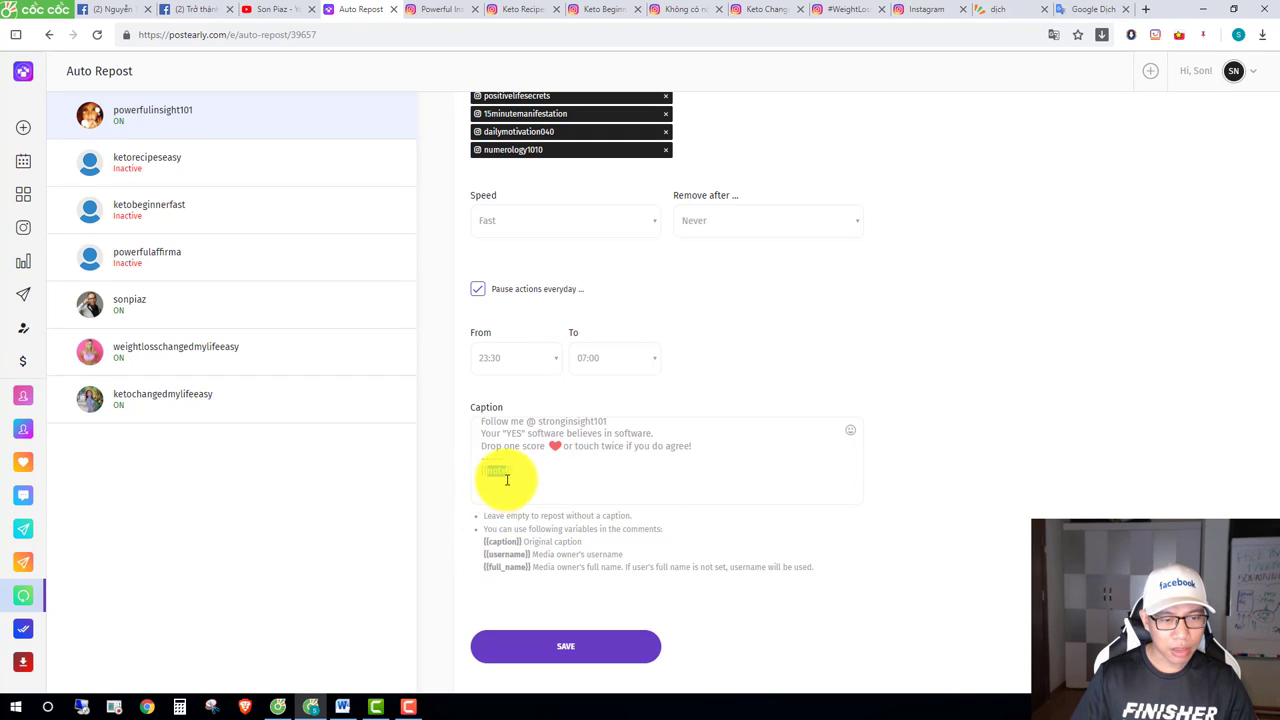
{"action": "left_click", "coordinate": [507, 480]}
{"action": "scroll", "coordinate": [491, 443], "scroll_direction": "up", "scroll_amount": 1}
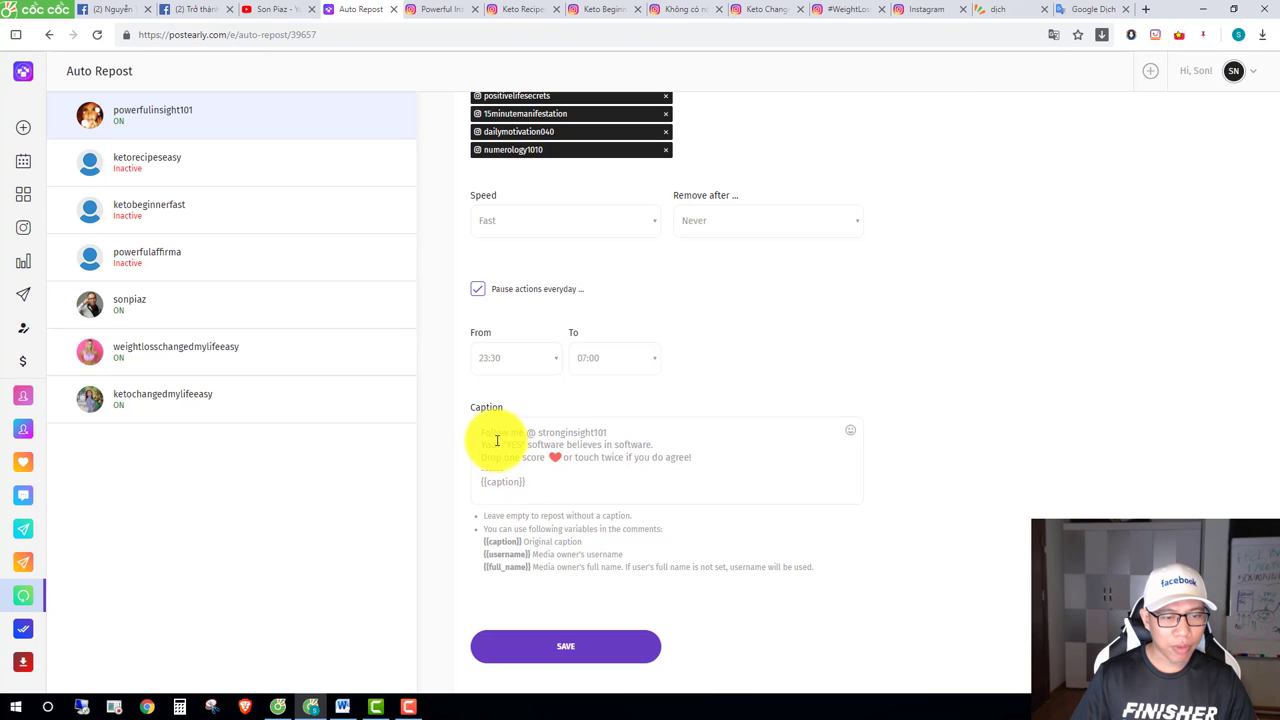
Copy the powerfulinsight101 handle from its Instagram profile, substitute it for stronginsight101 in the caption and remove the extra blank line.
{"action": "left_click_drag", "start_coordinate": [512, 440], "coordinate": [600, 434]}
{"action": "left_click", "coordinate": [600, 434]}
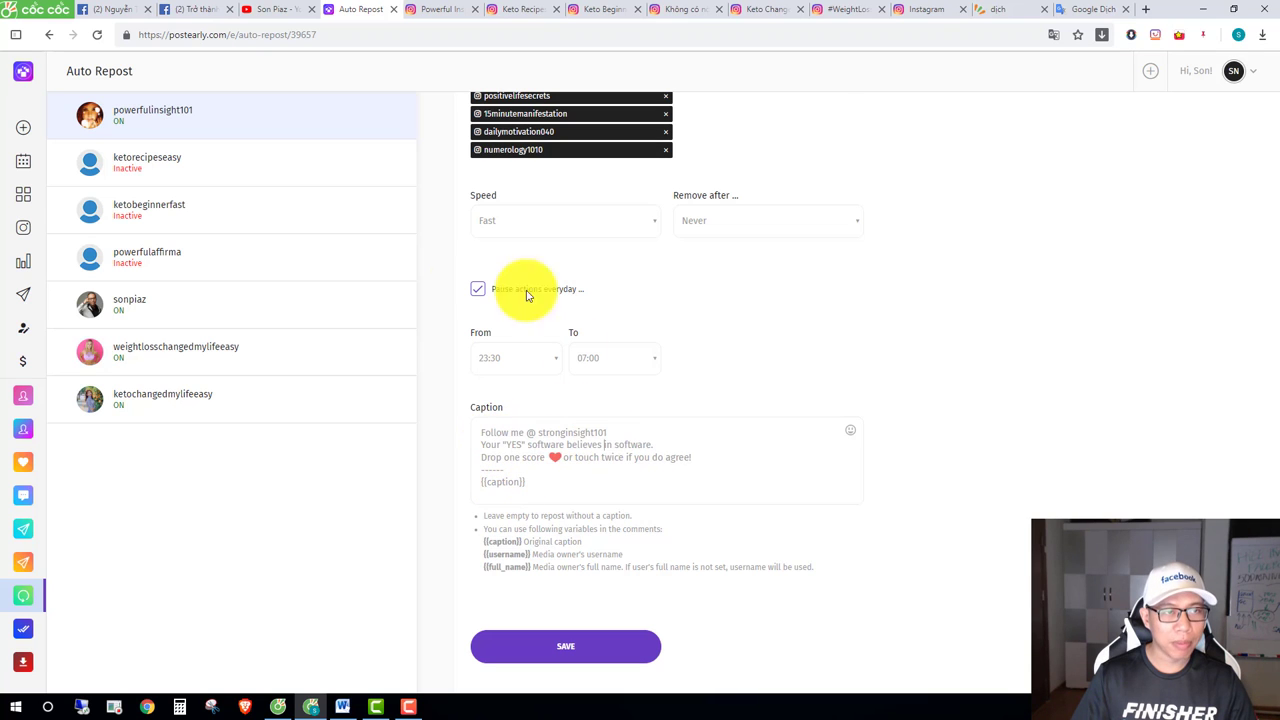
{"action": "left_click", "coordinate": [445, 10]}
{"action": "scroll", "coordinate": [529, 186], "scroll_direction": "up", "scroll_amount": 5}
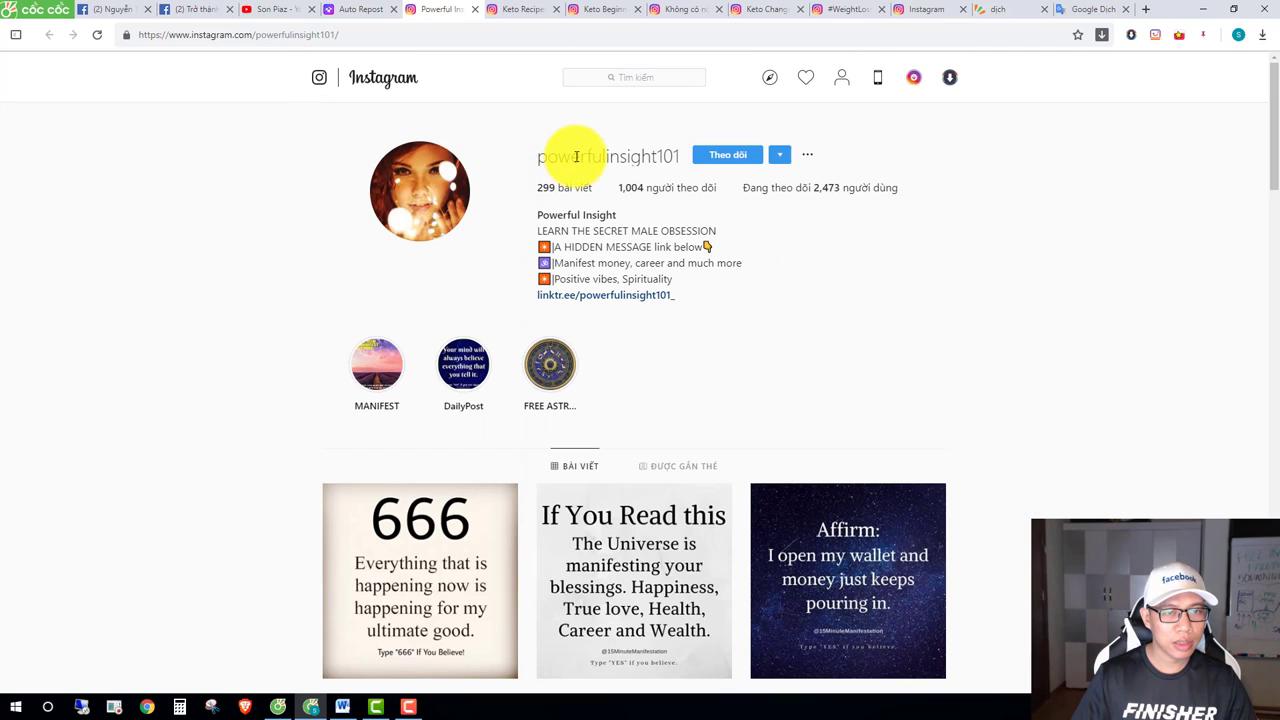
{"action": "double_click", "coordinate": [576, 156]}
{"action": "key", "text": "ctrl+c"}
{"action": "left_click", "coordinate": [352, 10]}
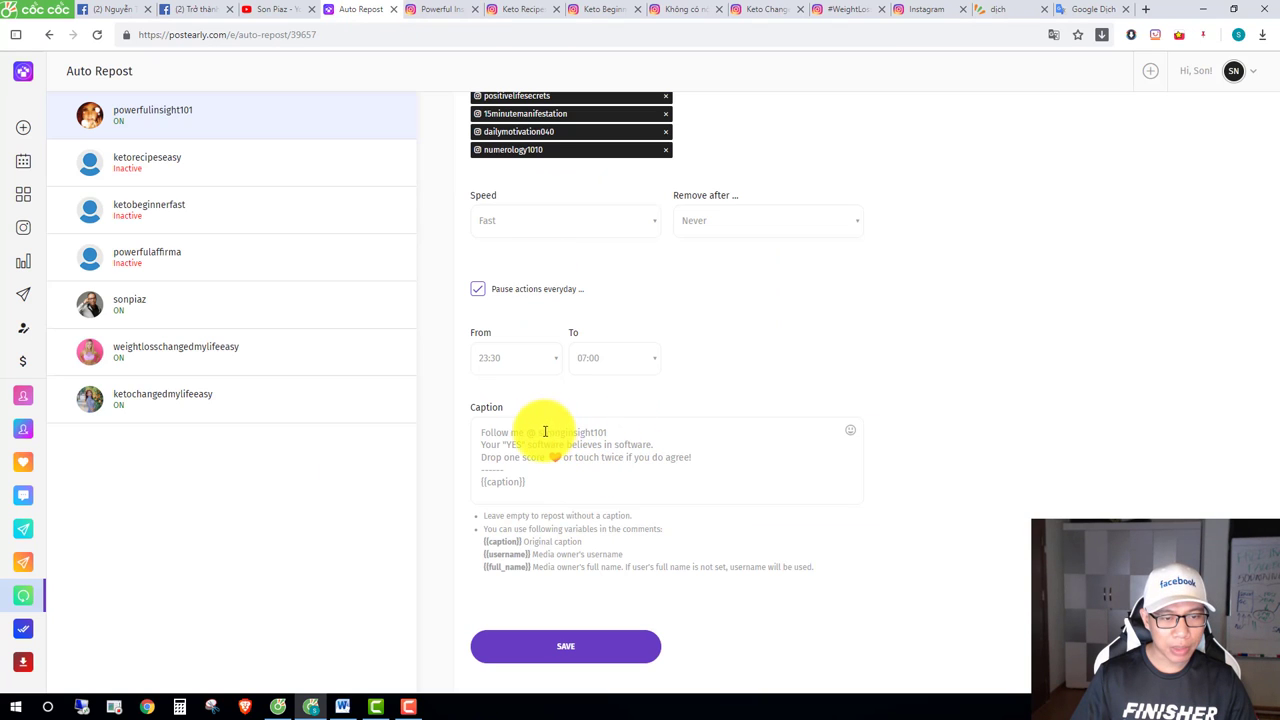
{"action": "left_click_drag", "start_coordinate": [536, 432], "coordinate": [609, 434]}
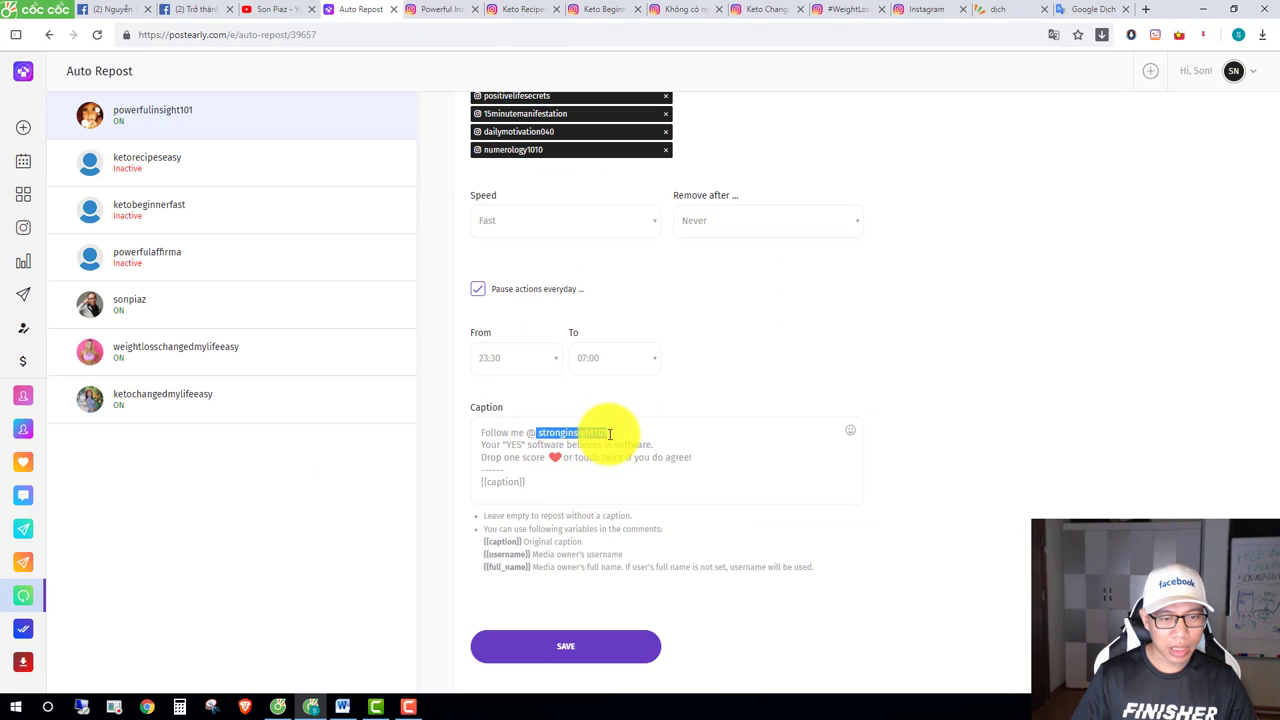
{"action": "key", "text": "ctrl+v"}
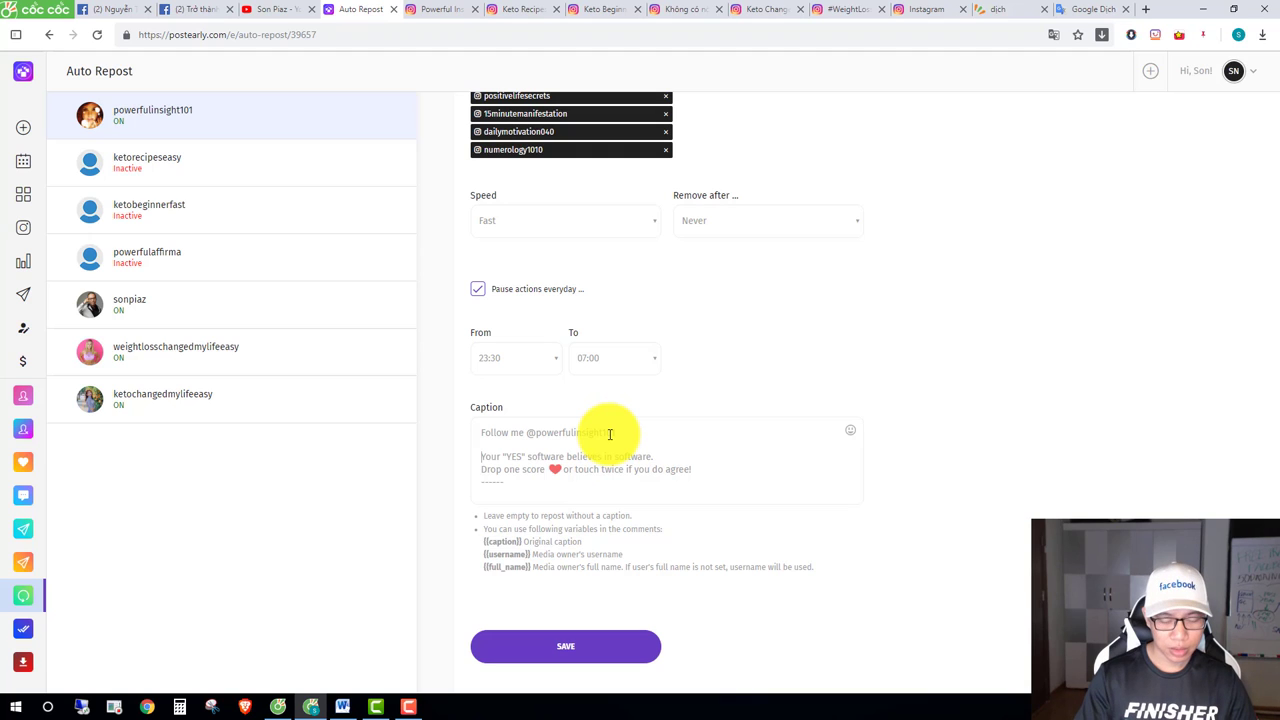
{"action": "key", "text": "BackSpace"}
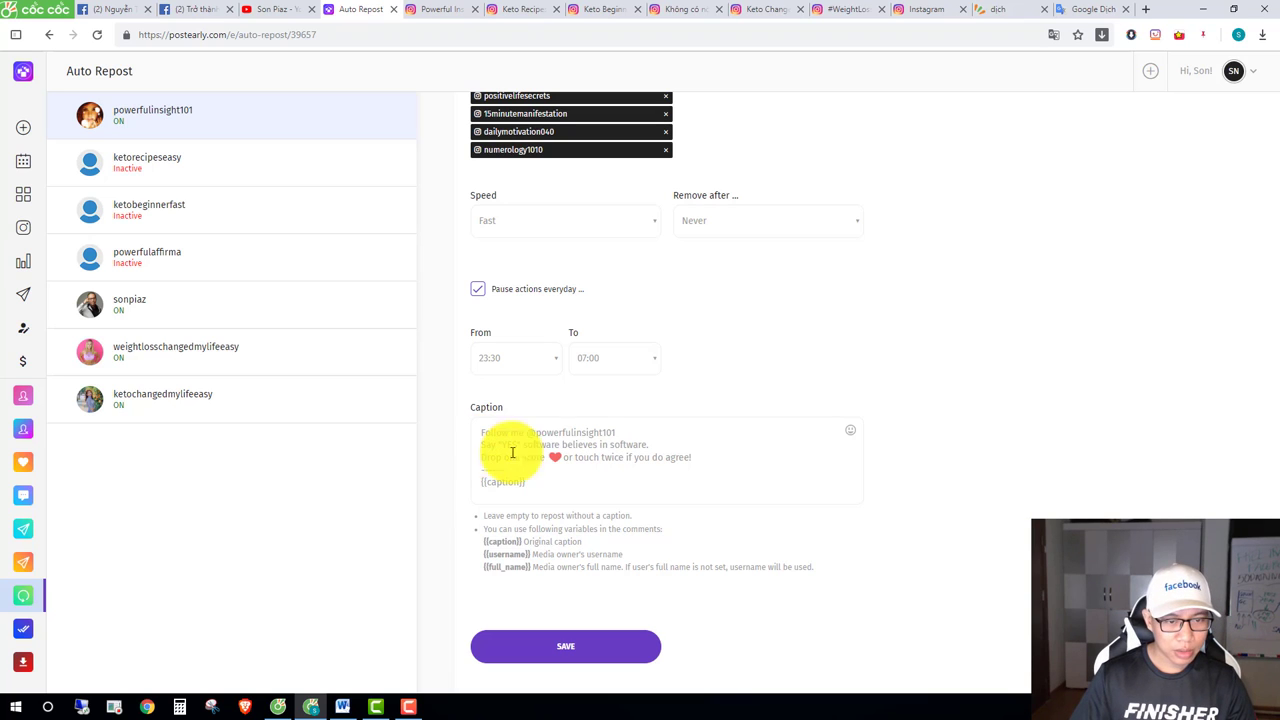
Rewrite the caption's second and third lines as: Type "YES" if you believe in yourself. Drop a "❤" or double tap if you agree!
{"action": "left_click_drag", "start_coordinate": [534, 443], "coordinate": [601, 457]}
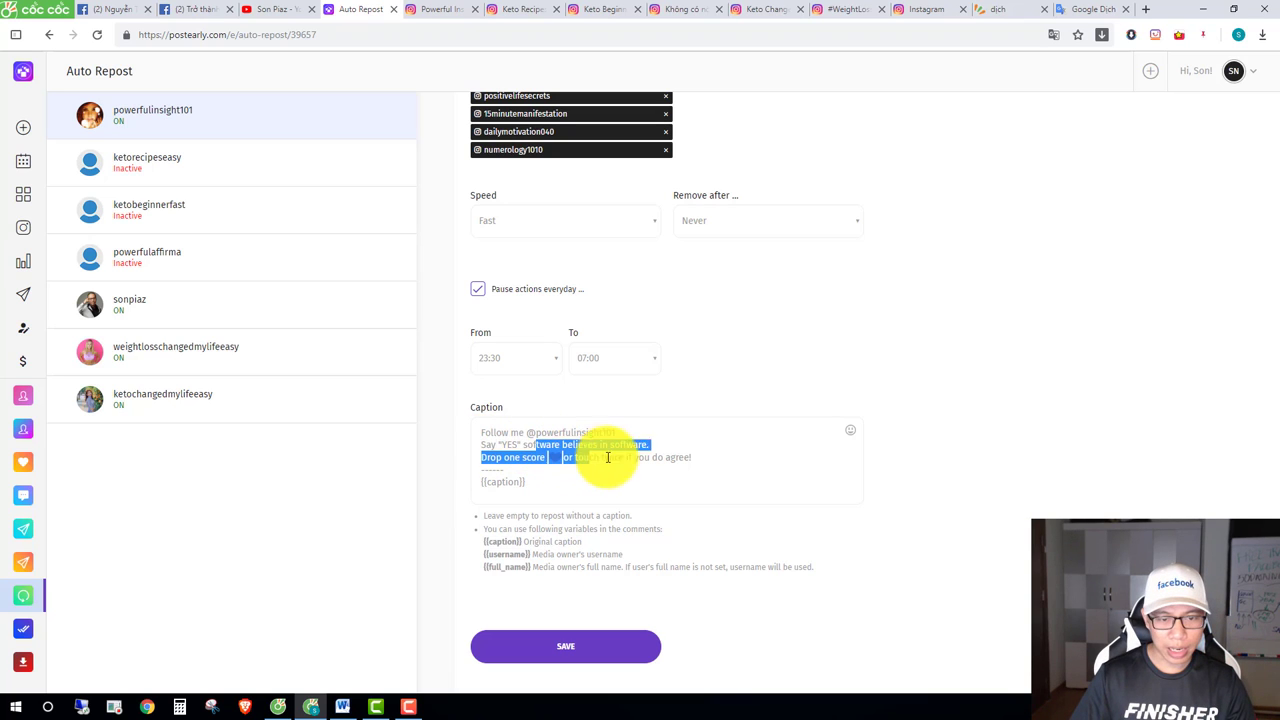
{"action": "left_click", "coordinate": [643, 461]}
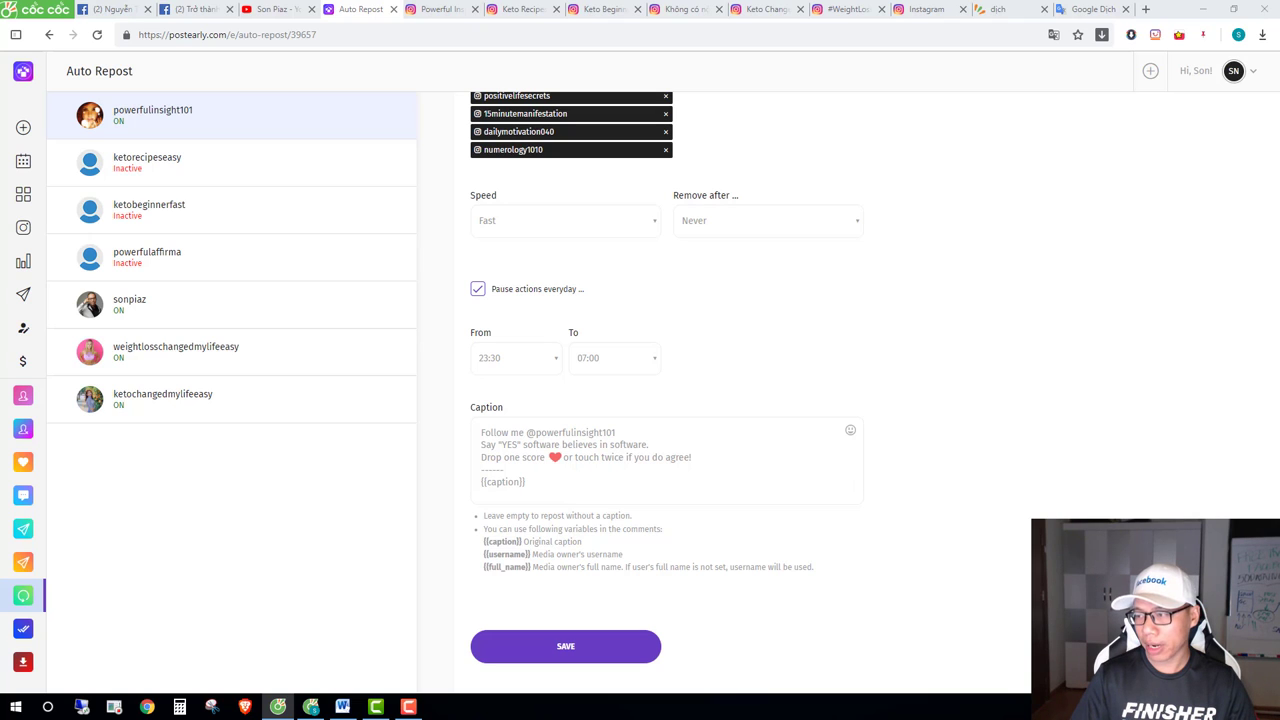
{"action": "left_click_drag", "start_coordinate": [651, 457], "coordinate": [692, 457]}
{"action": "left_click", "coordinate": [457, 437], "text": "shift"}
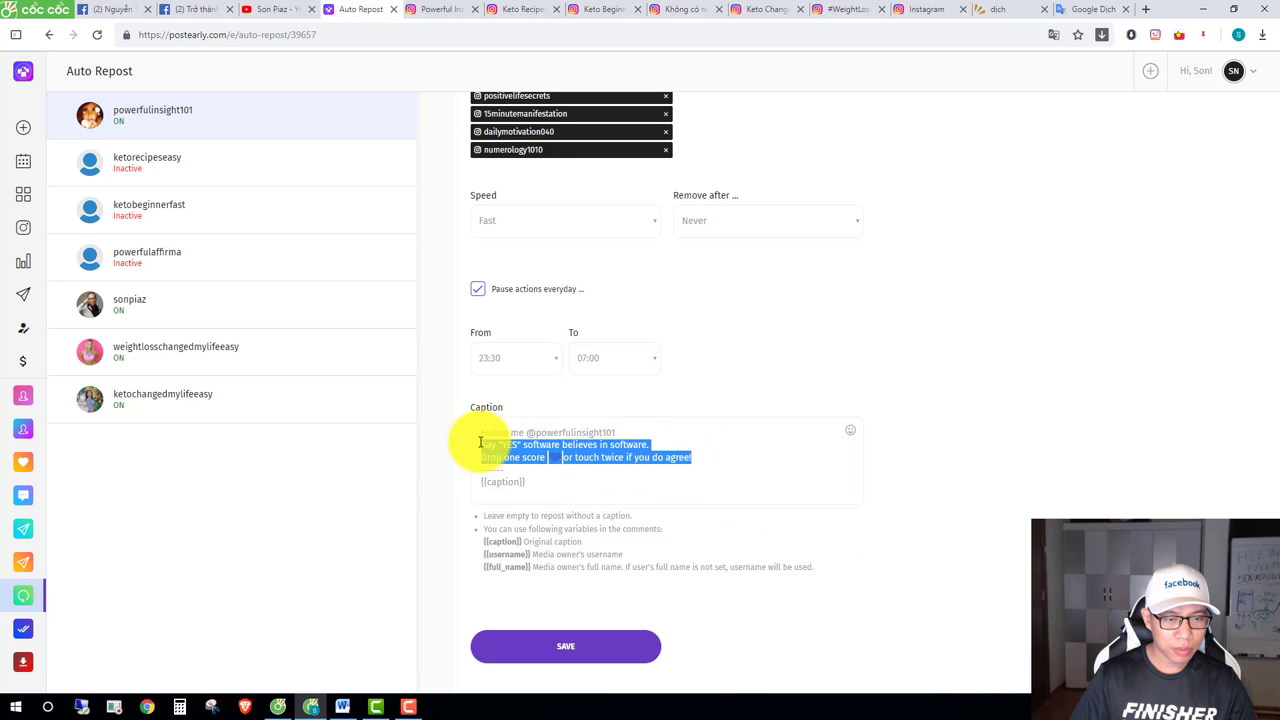
{"action": "type", "text": "Type \"YES\" if you believe in yourself. Drop a \"❤\" or double tap if you agree!"}
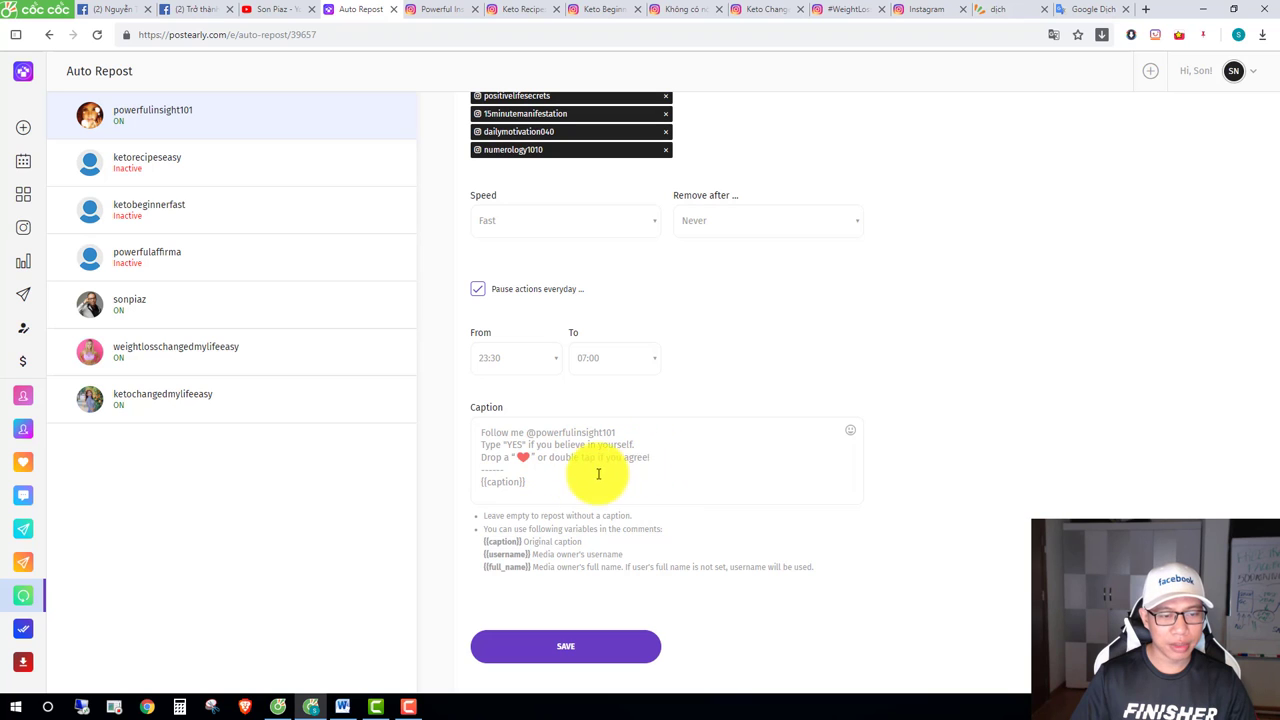
Review each line of the rewritten caption and the description of the {{caption}} variable.
{"action": "double_click", "coordinate": [518, 482]}
{"action": "left_click_drag", "start_coordinate": [524, 472], "coordinate": [493, 470]}
{"action": "left_click", "coordinate": [493, 470]}
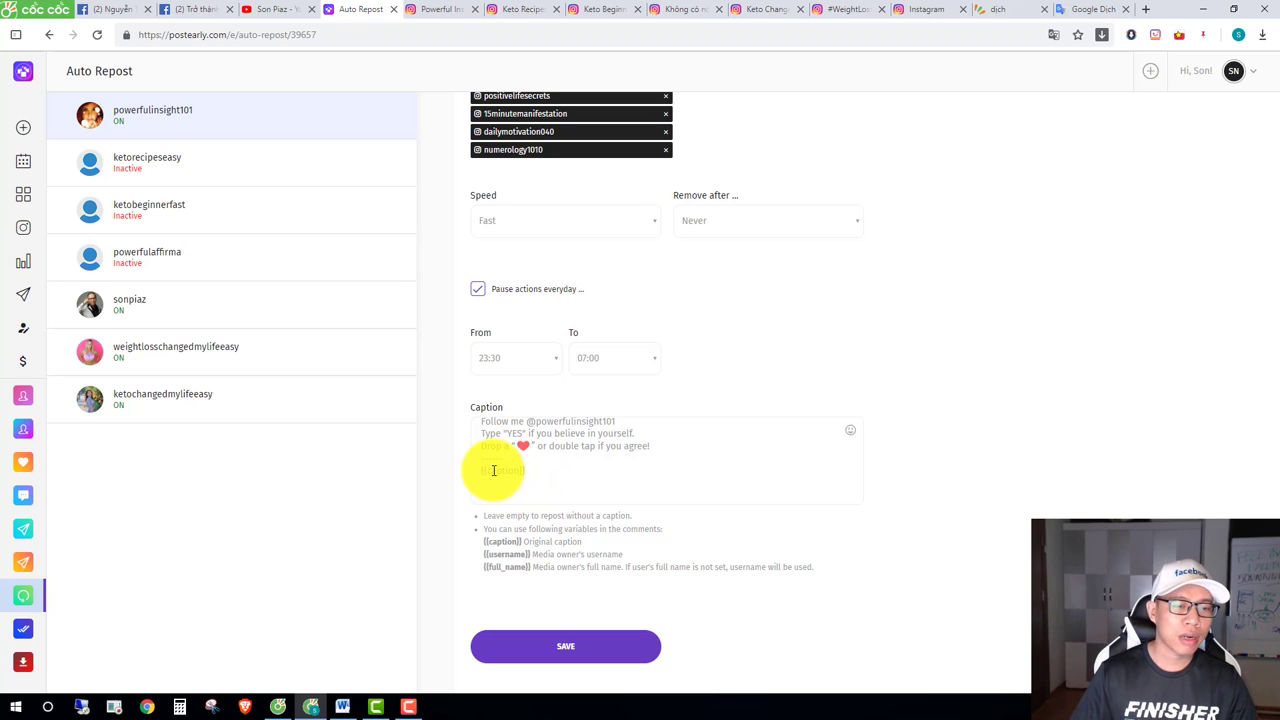
{"action": "scroll", "coordinate": [514, 460], "scroll_direction": "up", "scroll_amount": 1}
{"action": "left_click_drag", "start_coordinate": [497, 435], "coordinate": [557, 443]}
{"action": "left_click", "coordinate": [564, 445]}
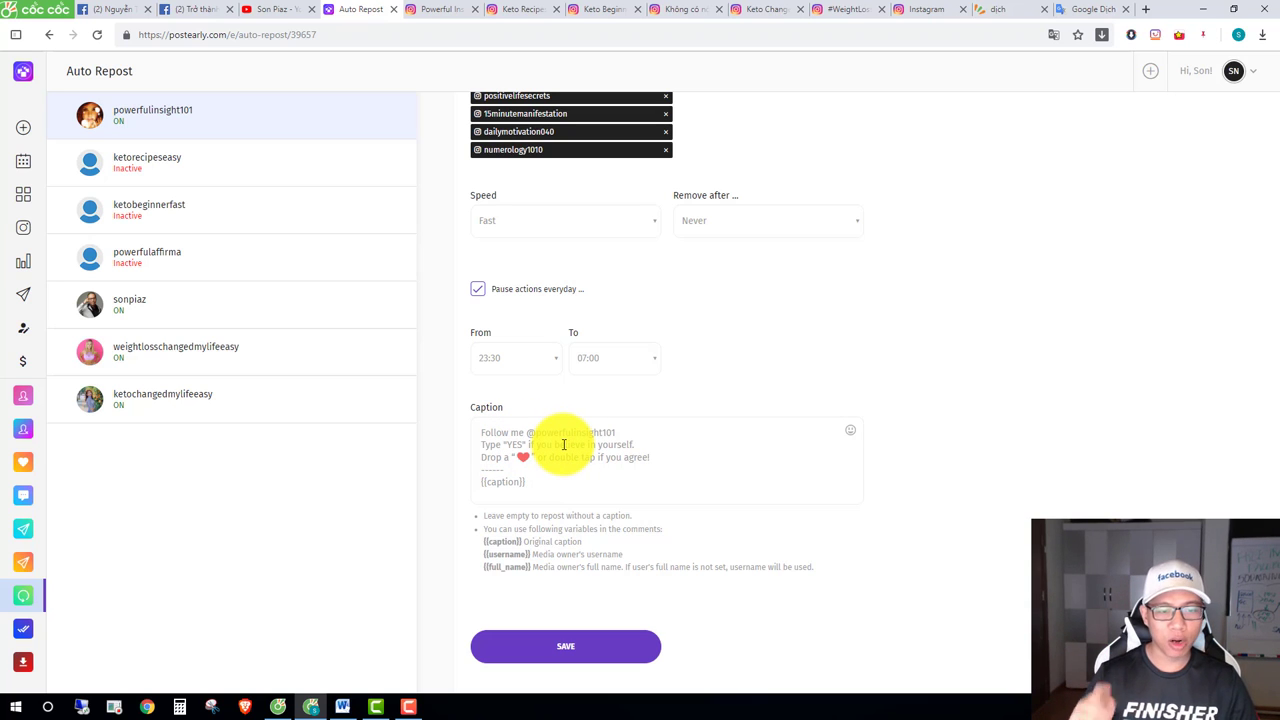
{"action": "left_click_drag", "start_coordinate": [500, 463], "coordinate": [543, 457]}
{"action": "left_click", "coordinate": [595, 457]}
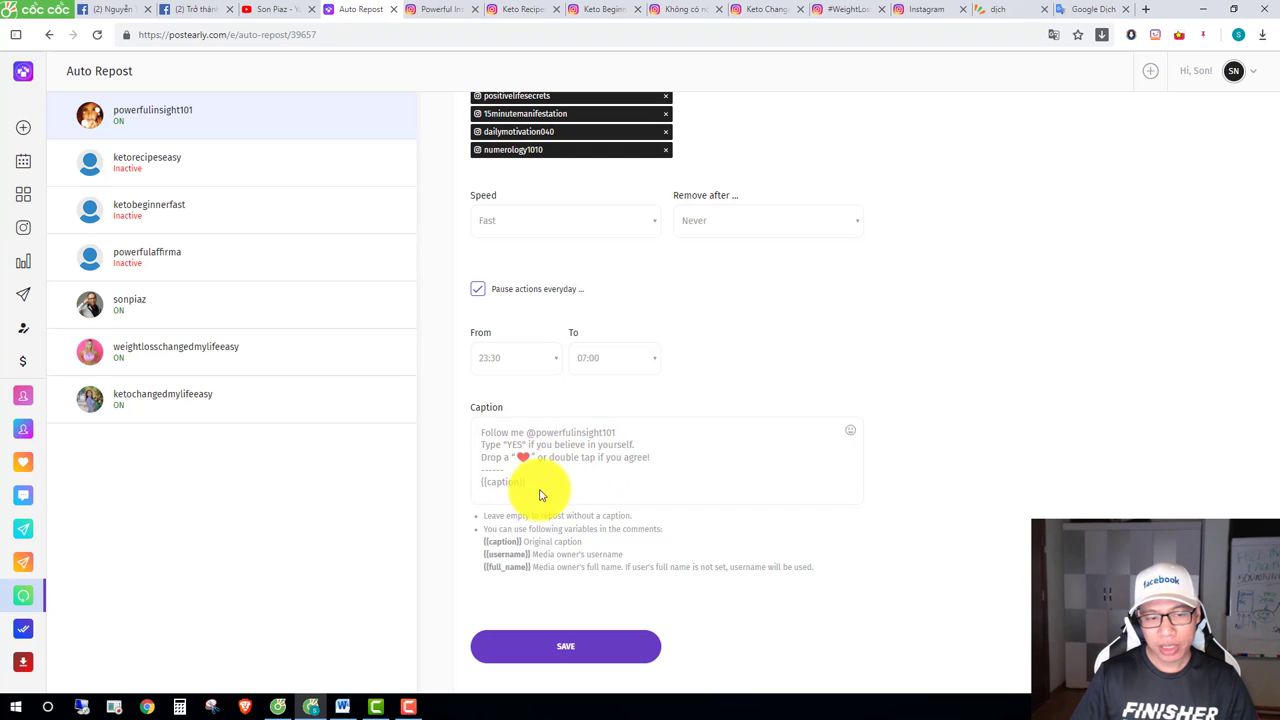
{"action": "left_click_drag", "start_coordinate": [494, 543], "coordinate": [572, 541]}
{"action": "left_click", "coordinate": [572, 541]}
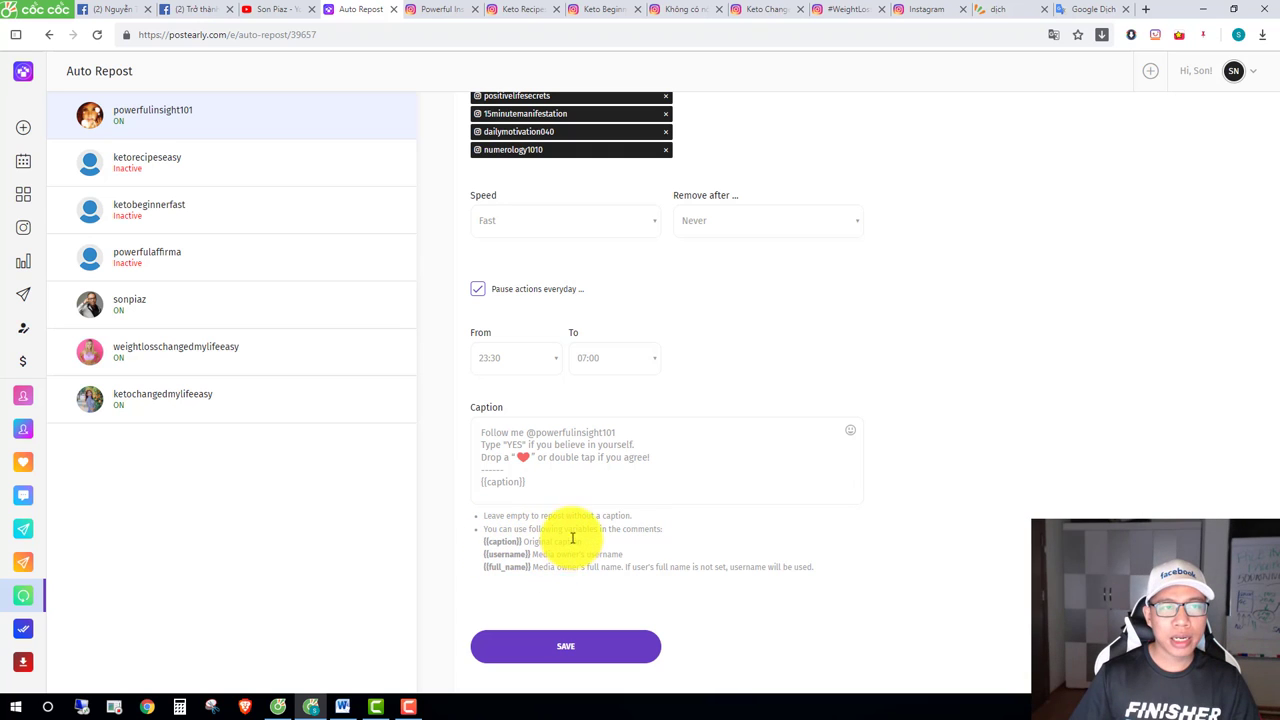
Look over powerfulinsight101's Instagram posts, and return to Postearly to review the caption's first three lines.
{"action": "left_click", "coordinate": [447, 7]}
{"action": "scroll", "coordinate": [671, 429], "scroll_direction": "down", "scroll_amount": 3}
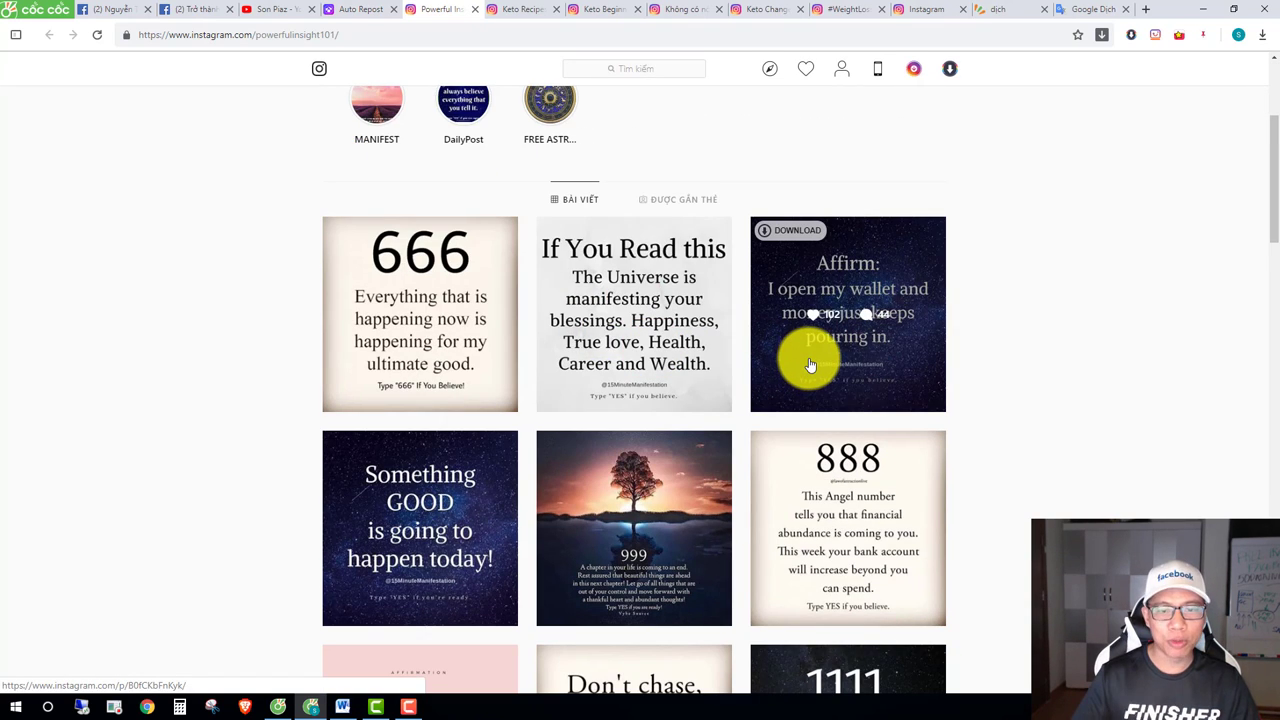
{"action": "left_click", "coordinate": [352, 9]}
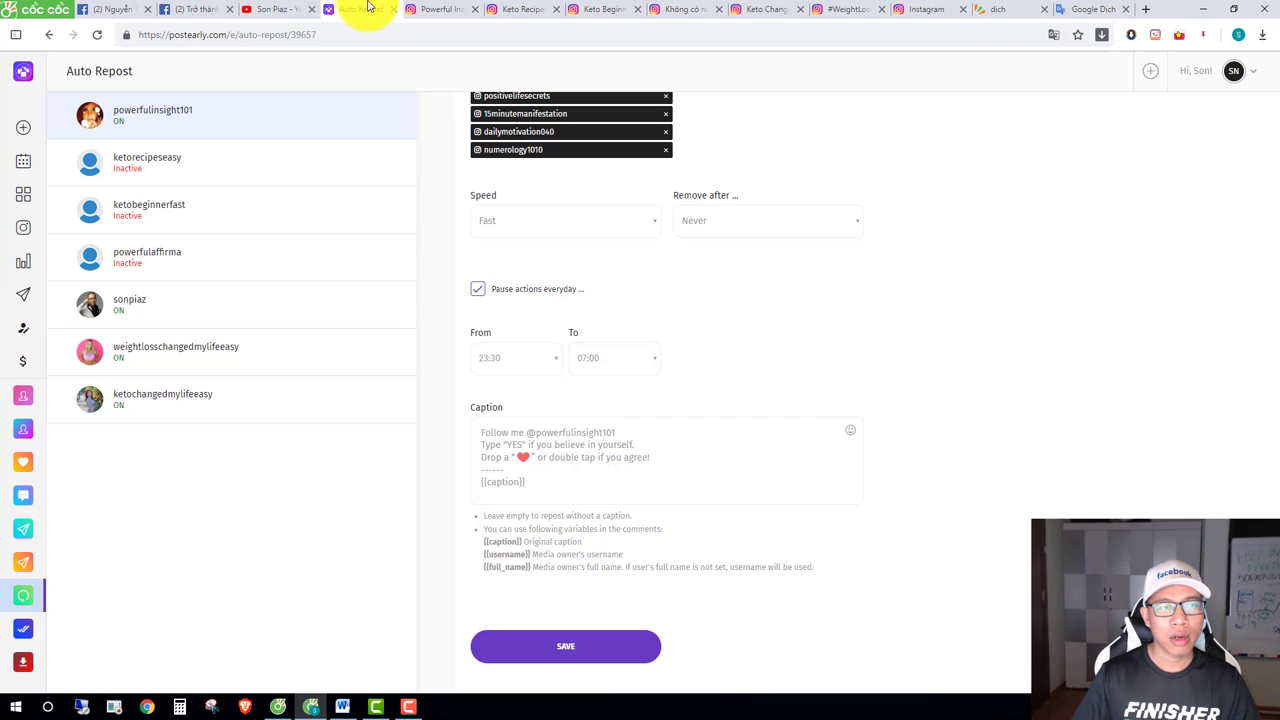
{"action": "left_click_drag", "start_coordinate": [481, 433], "coordinate": [652, 457]}
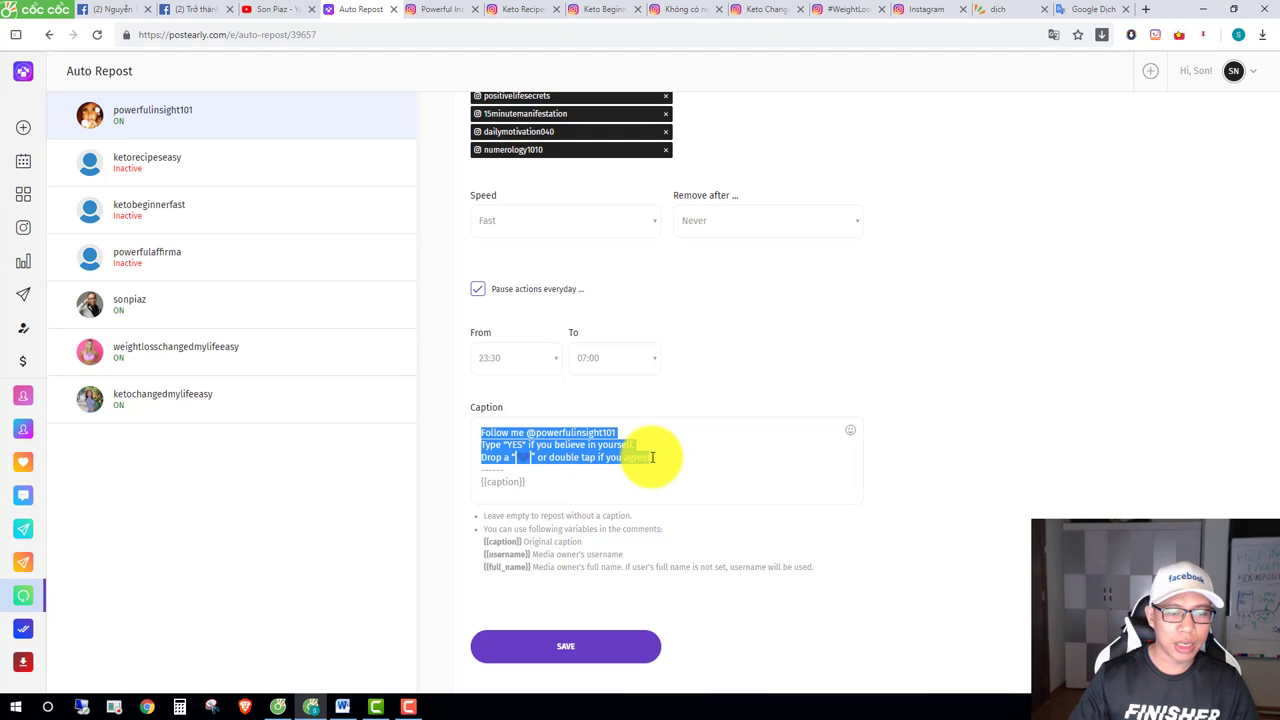
Add a credit line reading "Cre by: {{username}}" below {{caption}}, using the media owner's username variable.
{"action": "left_click", "coordinate": [537, 481]}
{"action": "key", "text": "Return"}
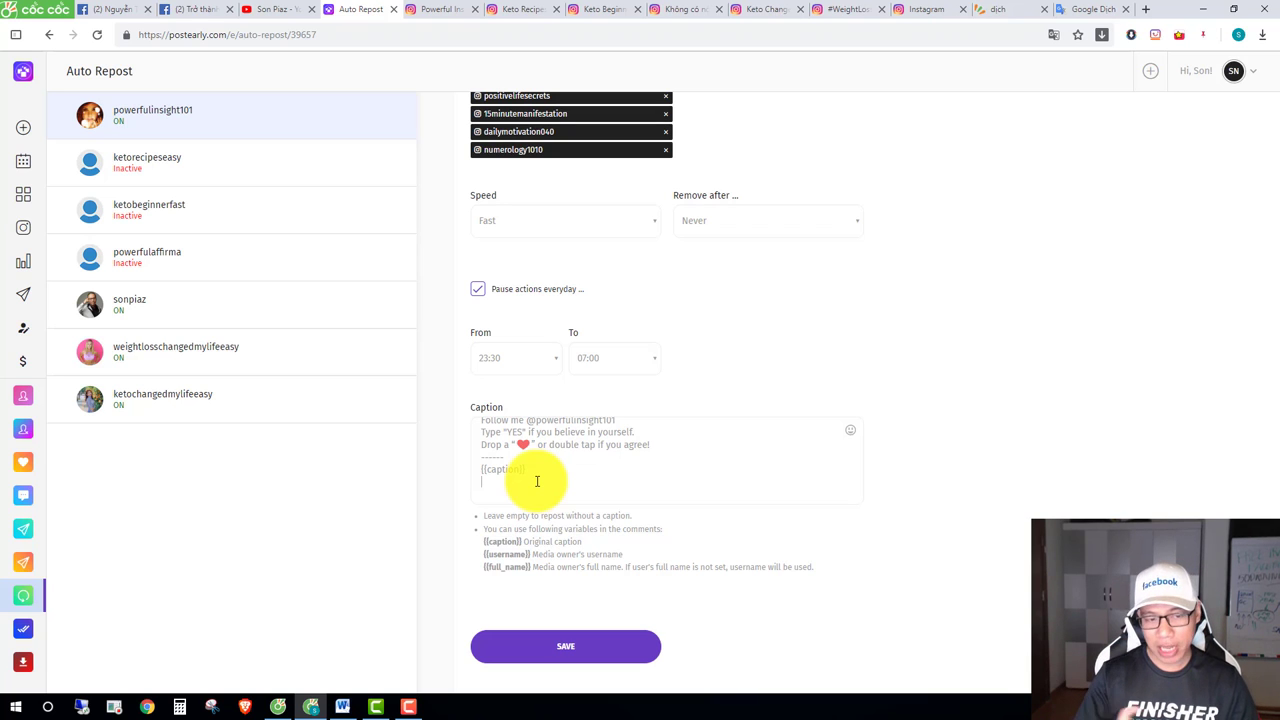
{"action": "type", "text": "Cre by:"}
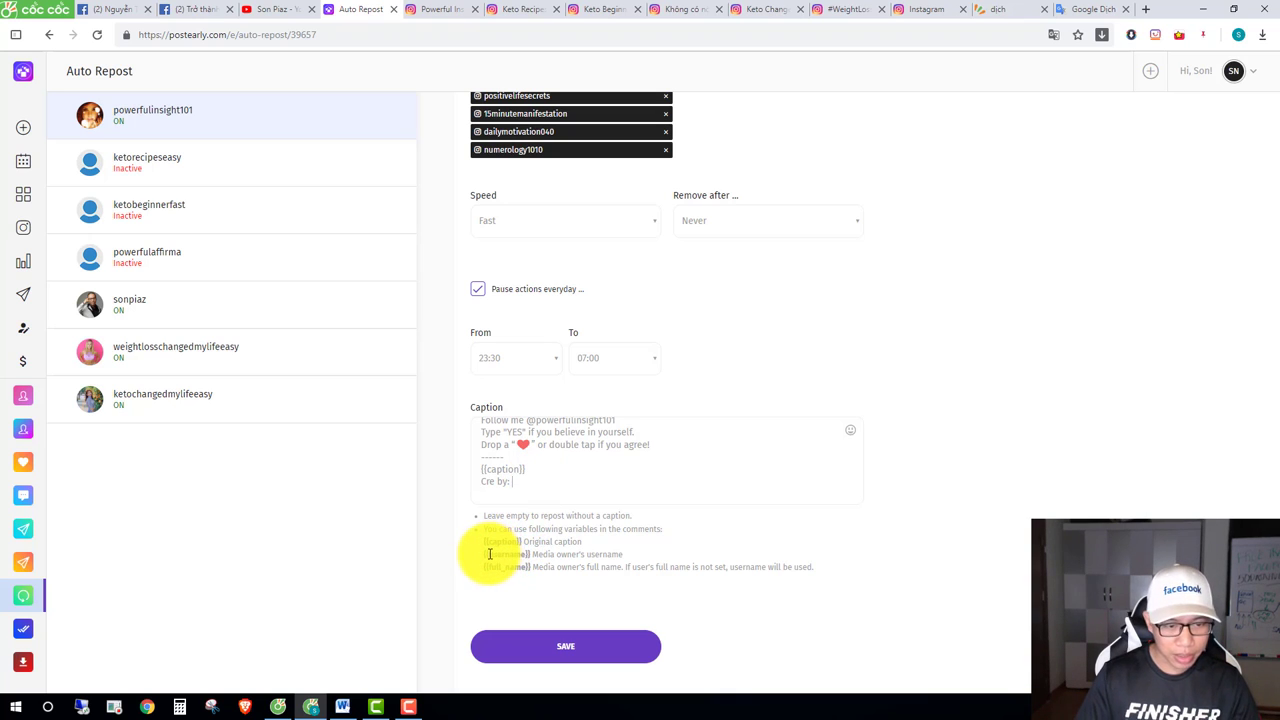
{"action": "left_click_drag", "start_coordinate": [483, 554], "coordinate": [530, 554]}
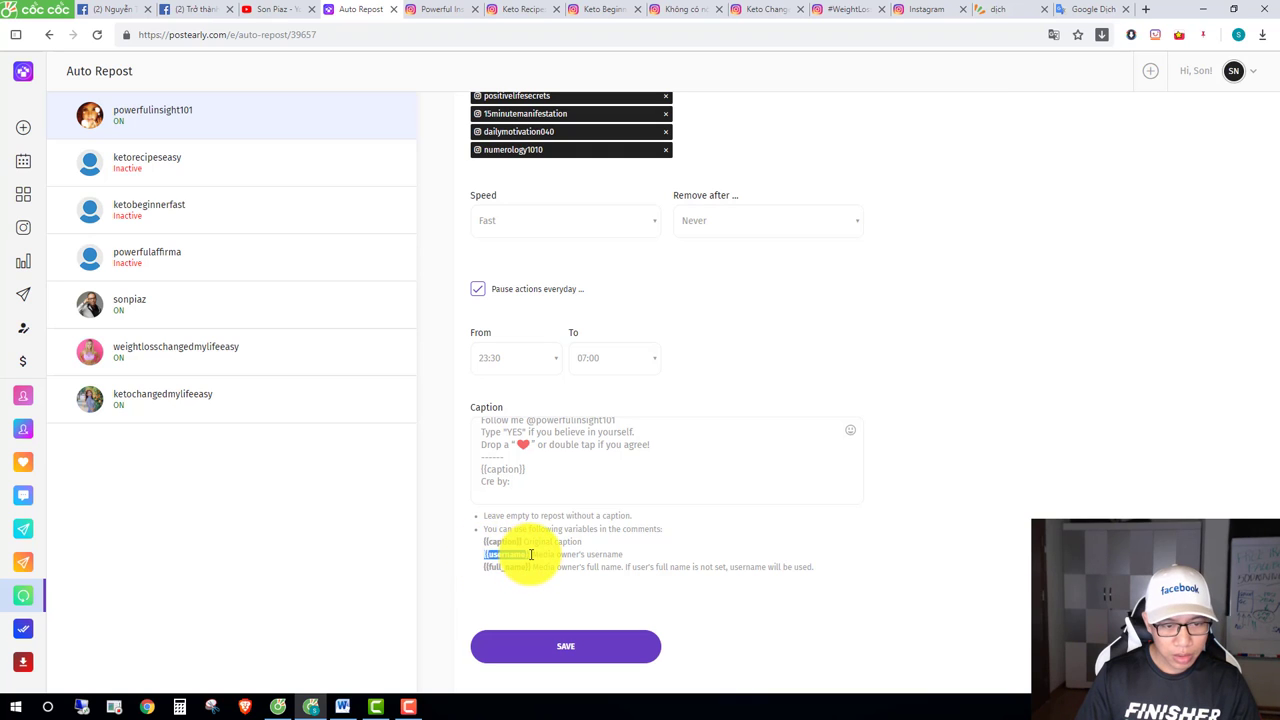
{"action": "key", "text": "ctrl+c"}
{"action": "left_click", "coordinate": [529, 481]}
{"action": "key", "text": "ctrl+v"}
{"action": "left_click_drag", "start_coordinate": [536, 554], "coordinate": [628, 557]}
{"action": "left_click", "coordinate": [628, 560]}
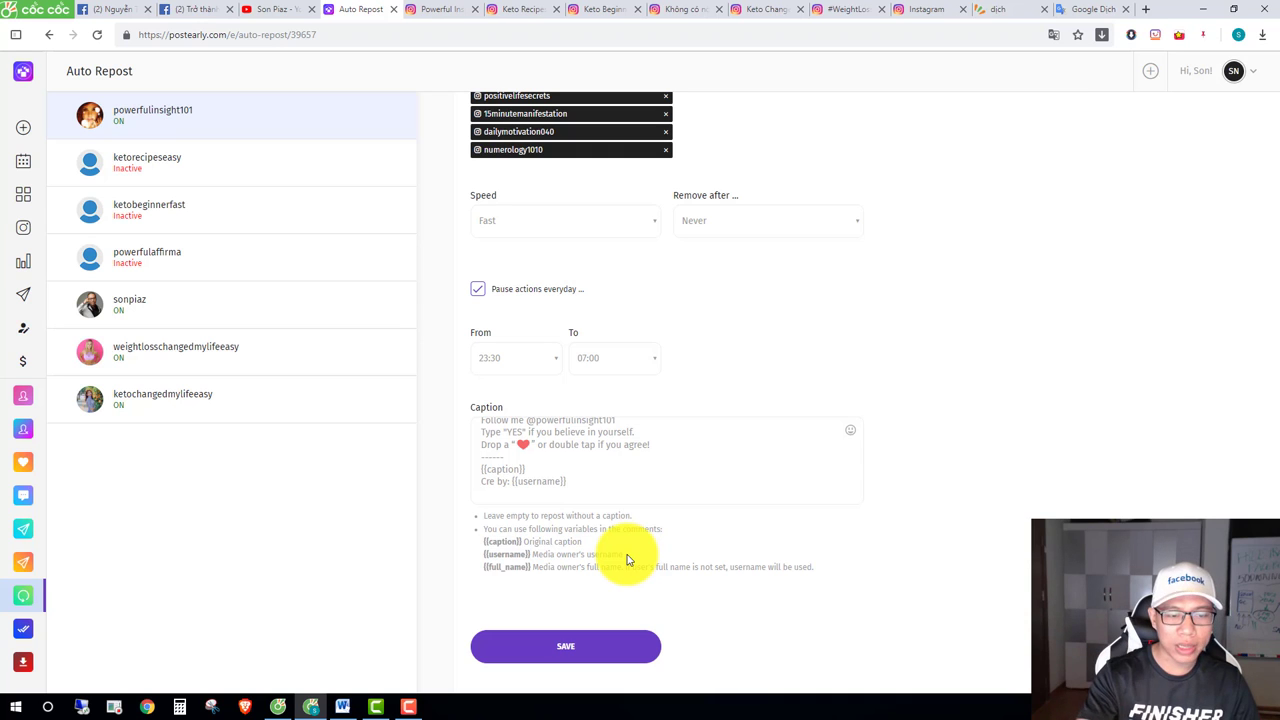
Check the powerfulinsight101 username on its Instagram profile and return to the Auto Repost settings.
{"action": "left_click", "coordinate": [442, 12]}
{"action": "scroll", "coordinate": [541, 162], "scroll_direction": "up", "scroll_amount": 3}
{"action": "double_click", "coordinate": [571, 157]}
{"action": "left_click", "coordinate": [551, 149]}
{"action": "left_click_drag", "start_coordinate": [680, 157], "coordinate": [532, 165]}
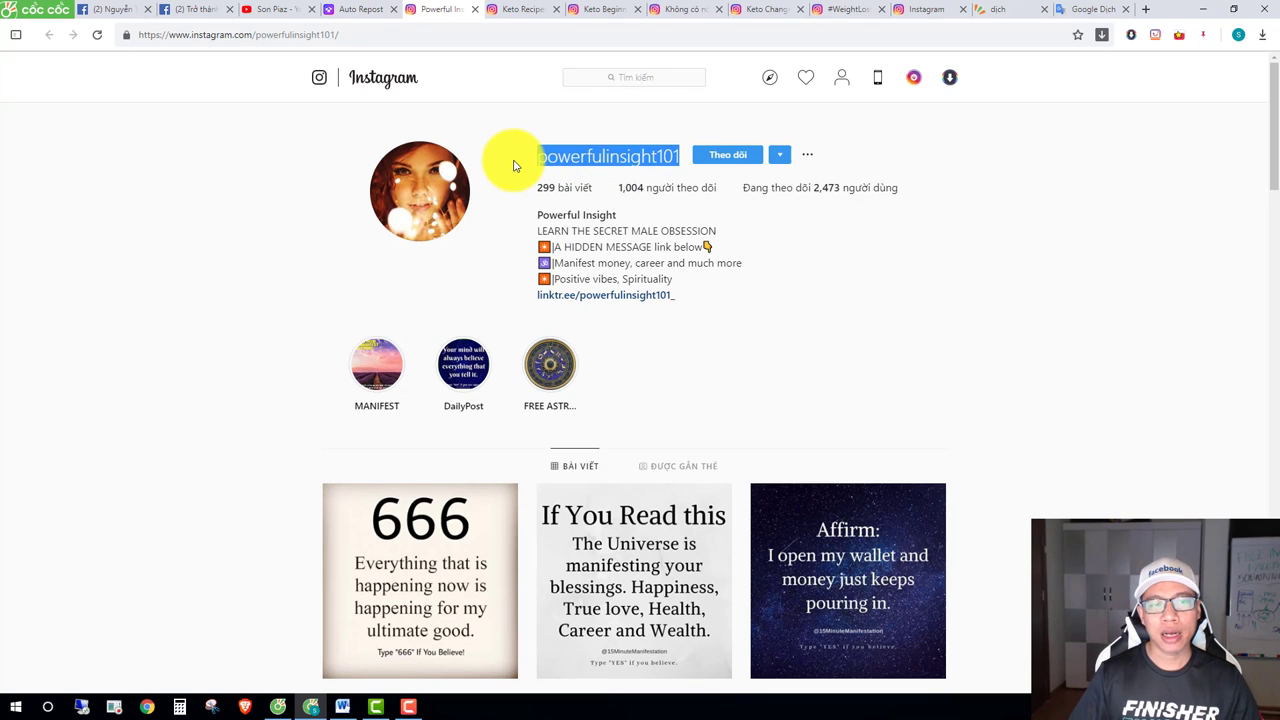
{"action": "left_click", "coordinate": [365, 10]}
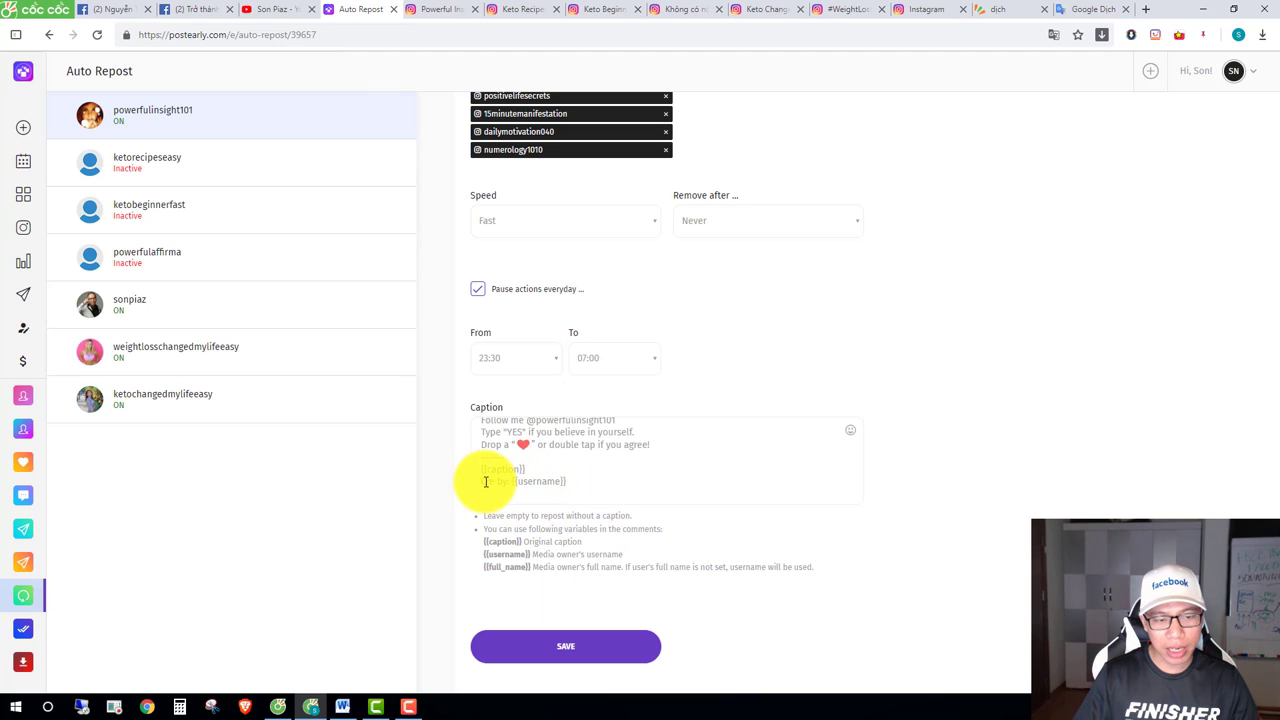
Delete the "Cre by: {{username}}" line from the caption and save the Auto Repost settings.
{"action": "scroll", "coordinate": [491, 480], "scroll_direction": "down", "scroll_amount": 1}
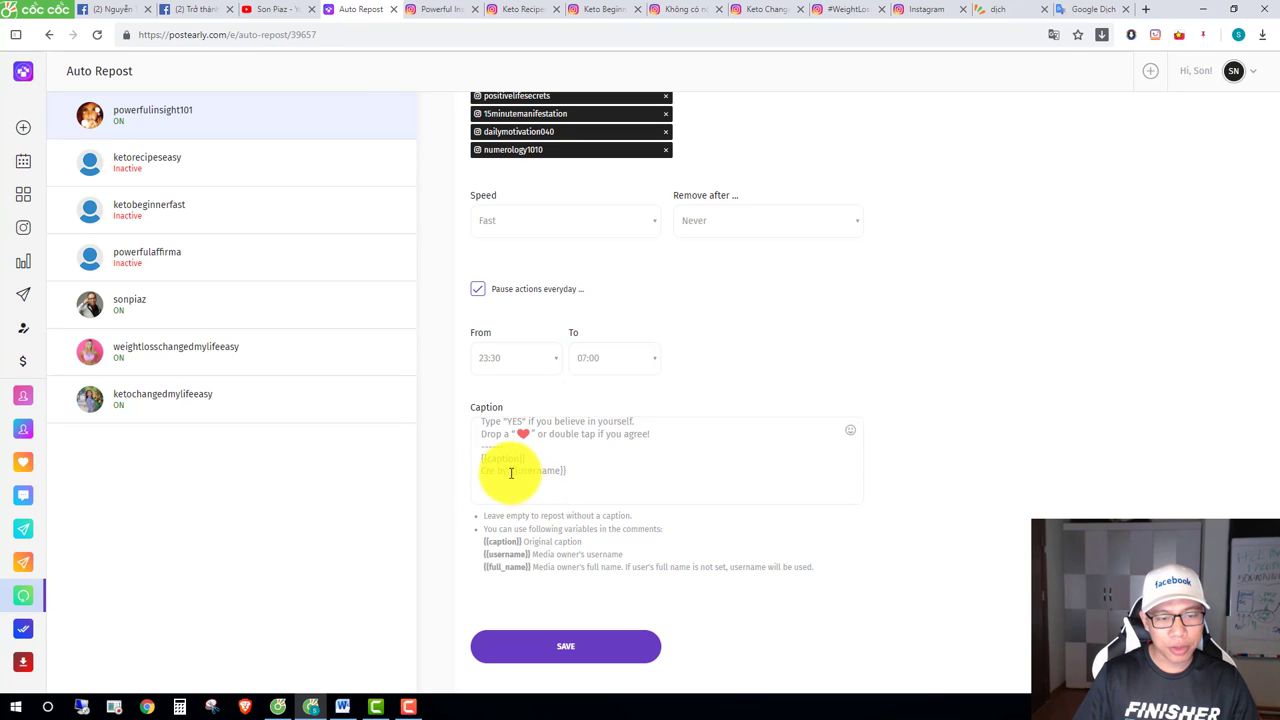
{"action": "left_click_drag", "start_coordinate": [511, 473], "coordinate": [574, 474]}
{"action": "left_click", "coordinate": [577, 473]}
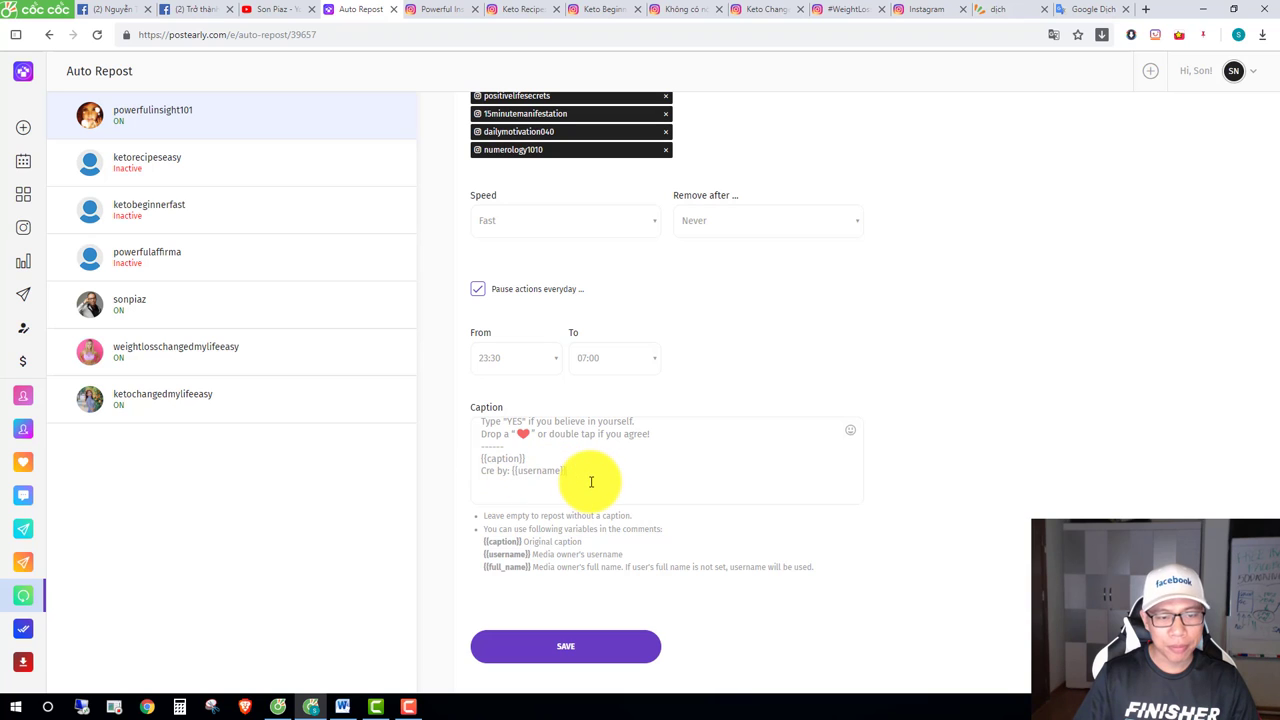
{"action": "key", "text": "shift+Home"}
{"action": "key", "text": "BackSpace"}
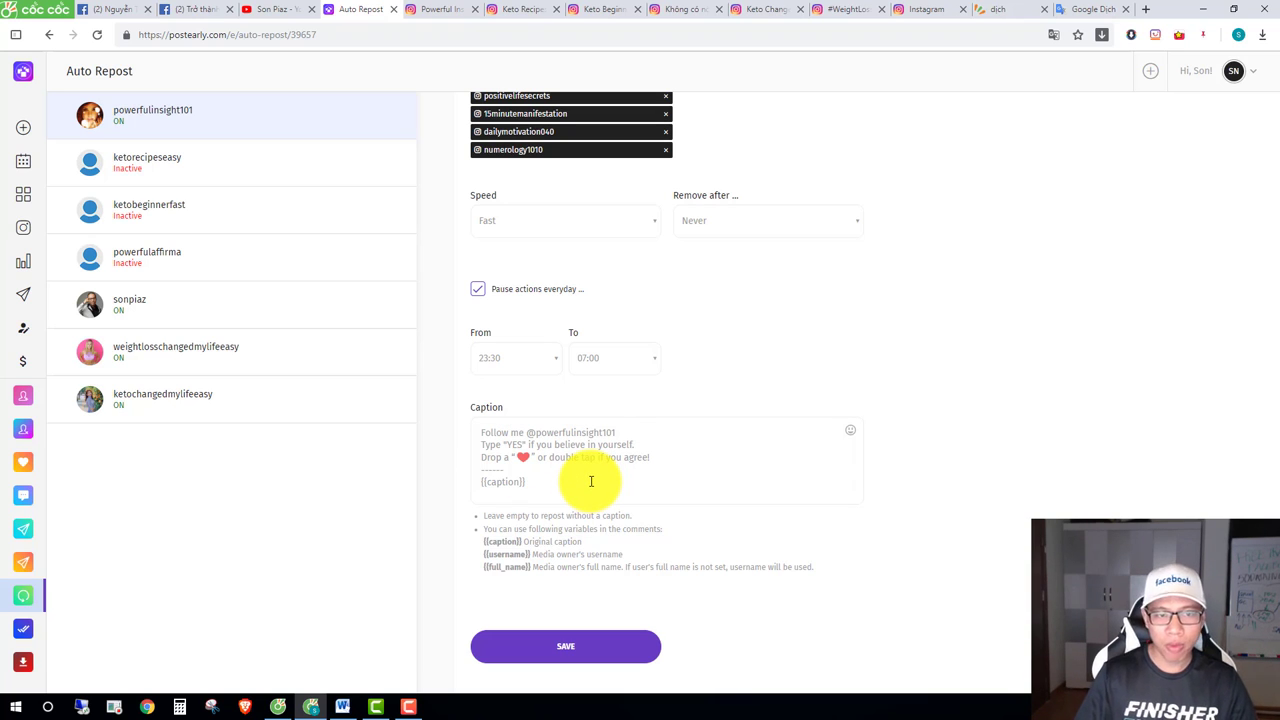
{"action": "left_click", "coordinate": [566, 652]}
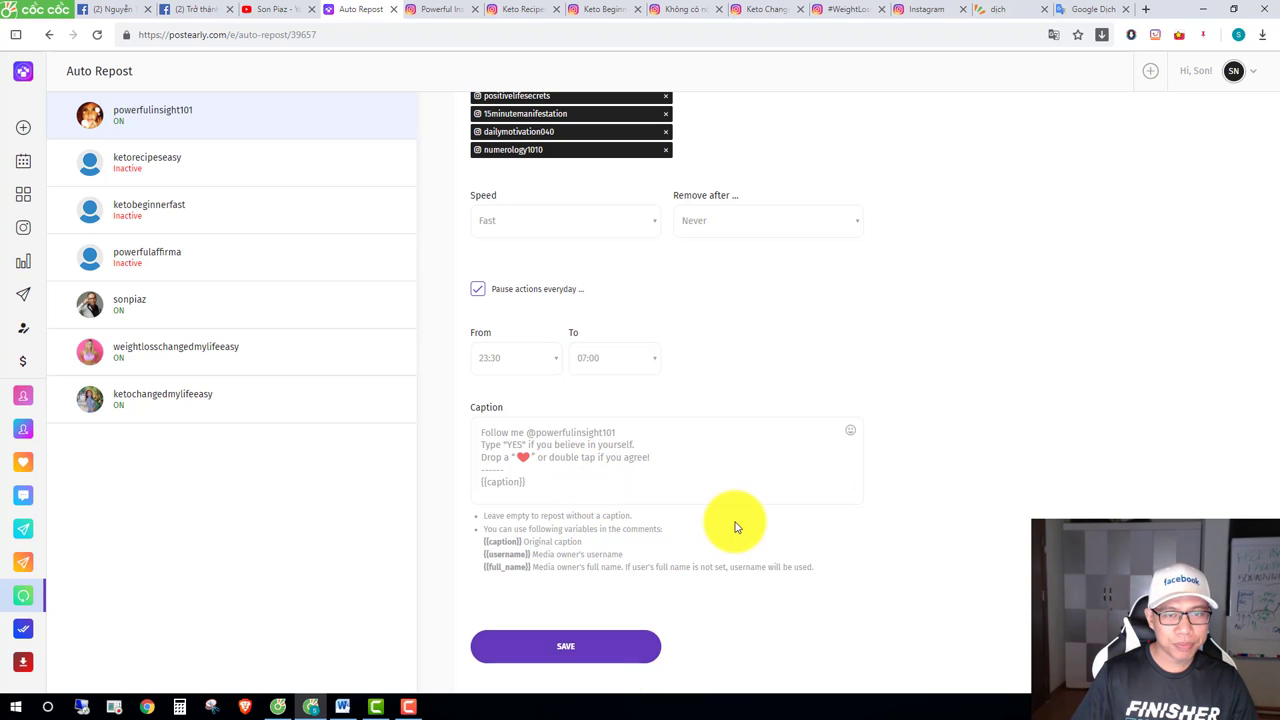
Review the available Speed and "Remove after" options in powerfulinsight101's Auto Repost settings without changing them.
{"action": "scroll", "coordinate": [700, 500], "scroll_direction": "up", "scroll_amount": 2}
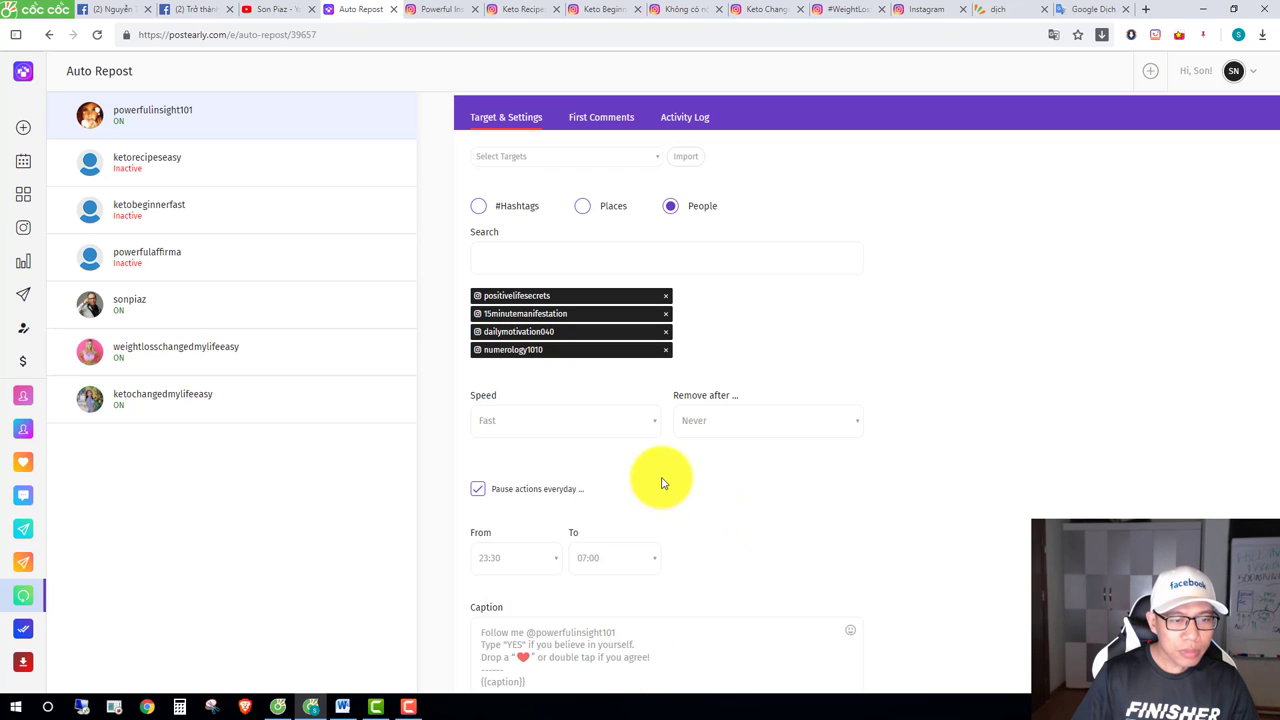
{"action": "left_click", "coordinate": [538, 422]}
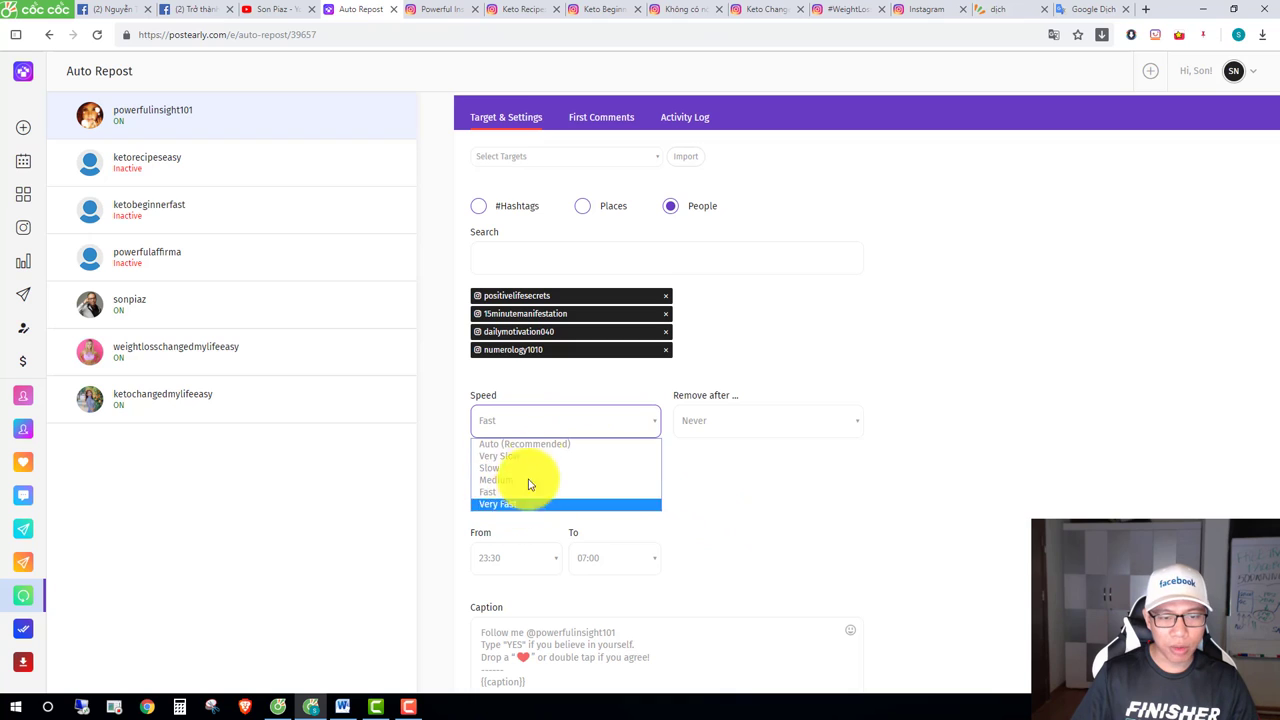
{"action": "left_click", "coordinate": [748, 460]}
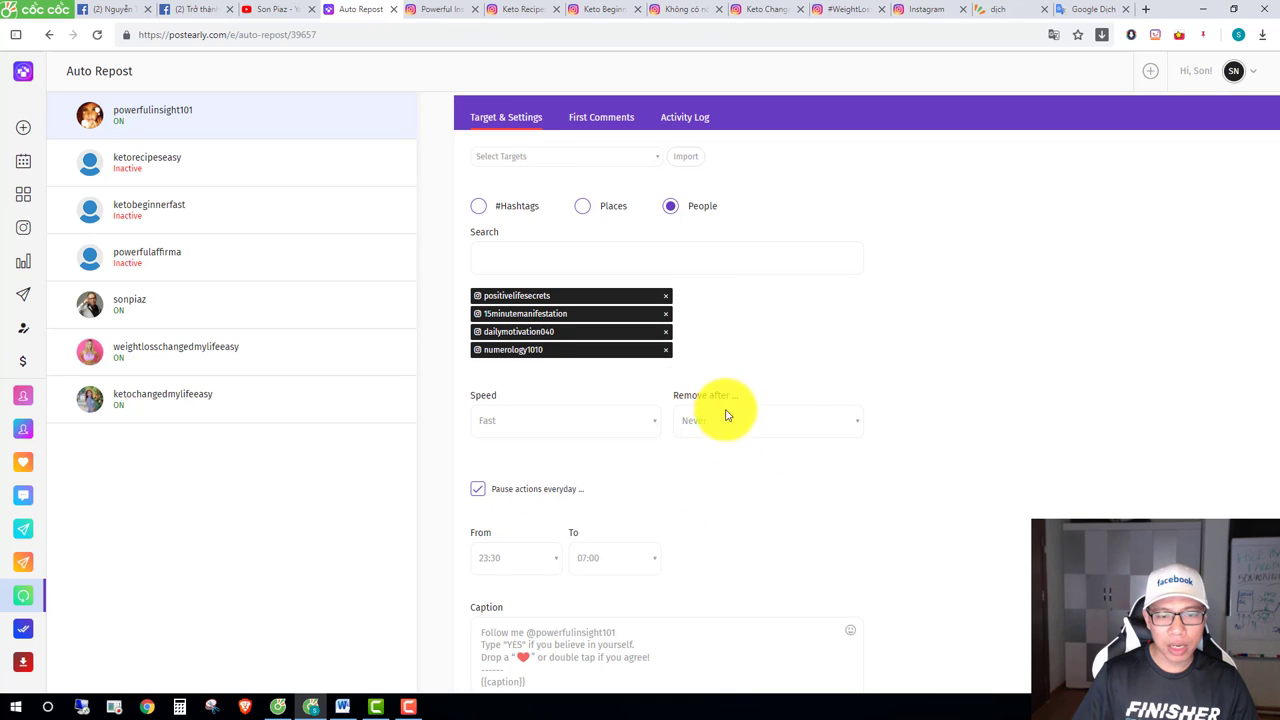
{"action": "left_click", "coordinate": [730, 421]}
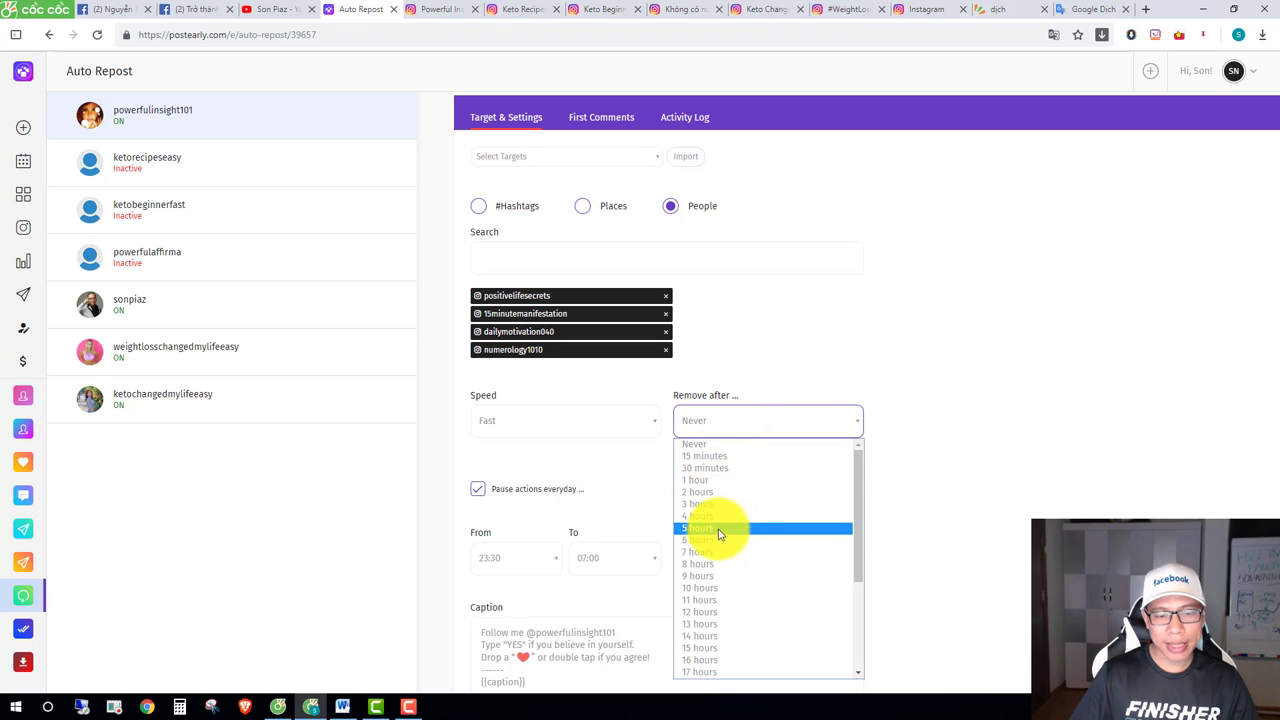
{"action": "scroll", "coordinate": [720, 570], "scroll_direction": "down", "scroll_amount": 5}
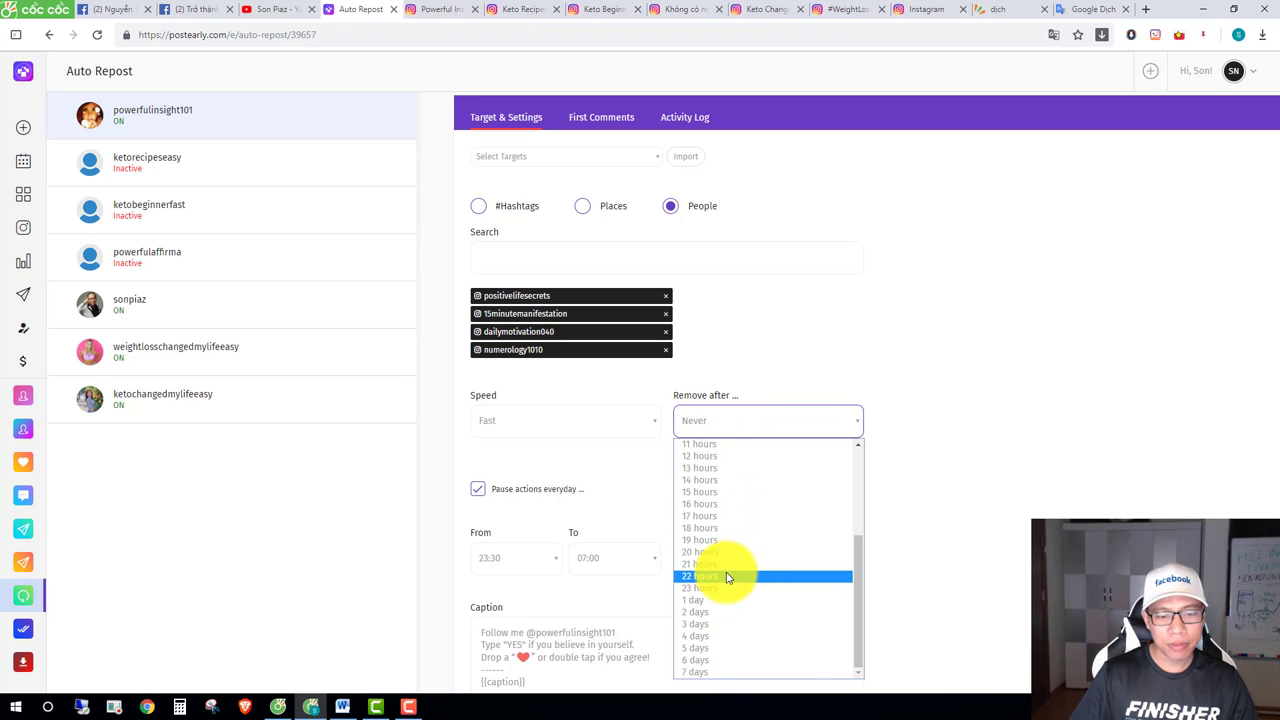
{"action": "left_click", "coordinate": [1064, 423]}
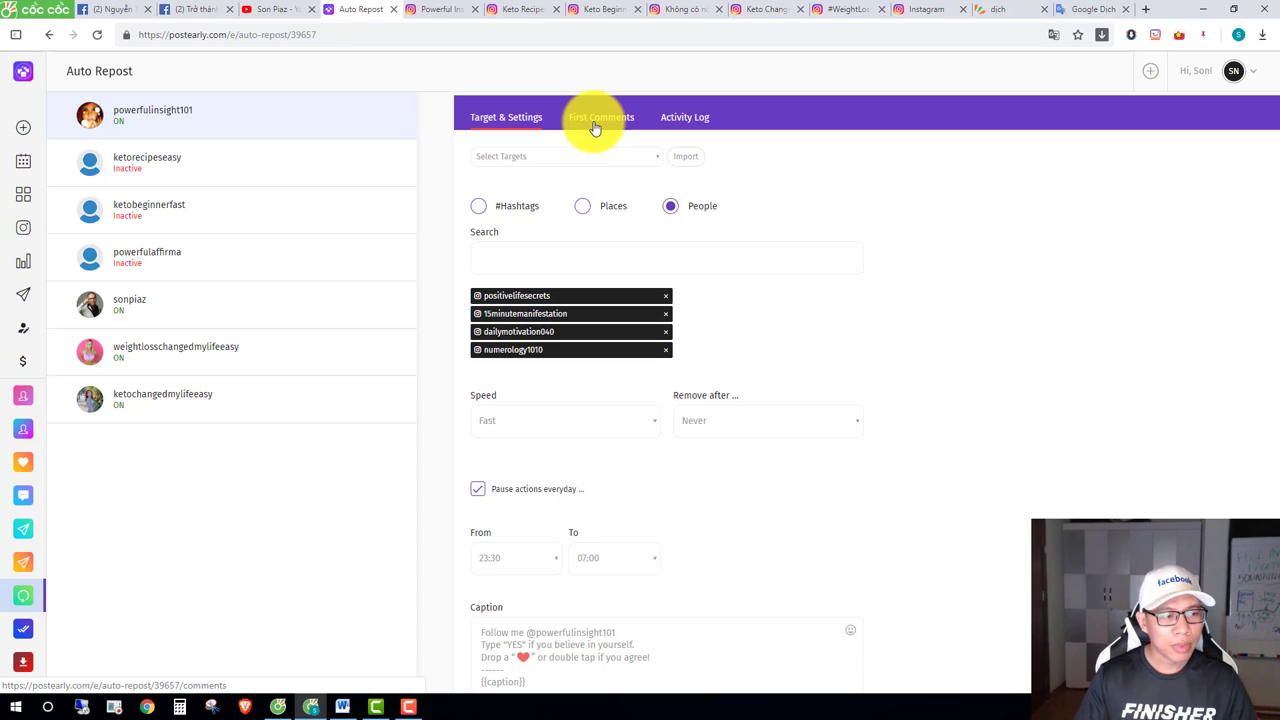
Go to Auto View Stories and open the settings of the sonpiaz account.
{"action": "left_click", "coordinate": [27, 633]}
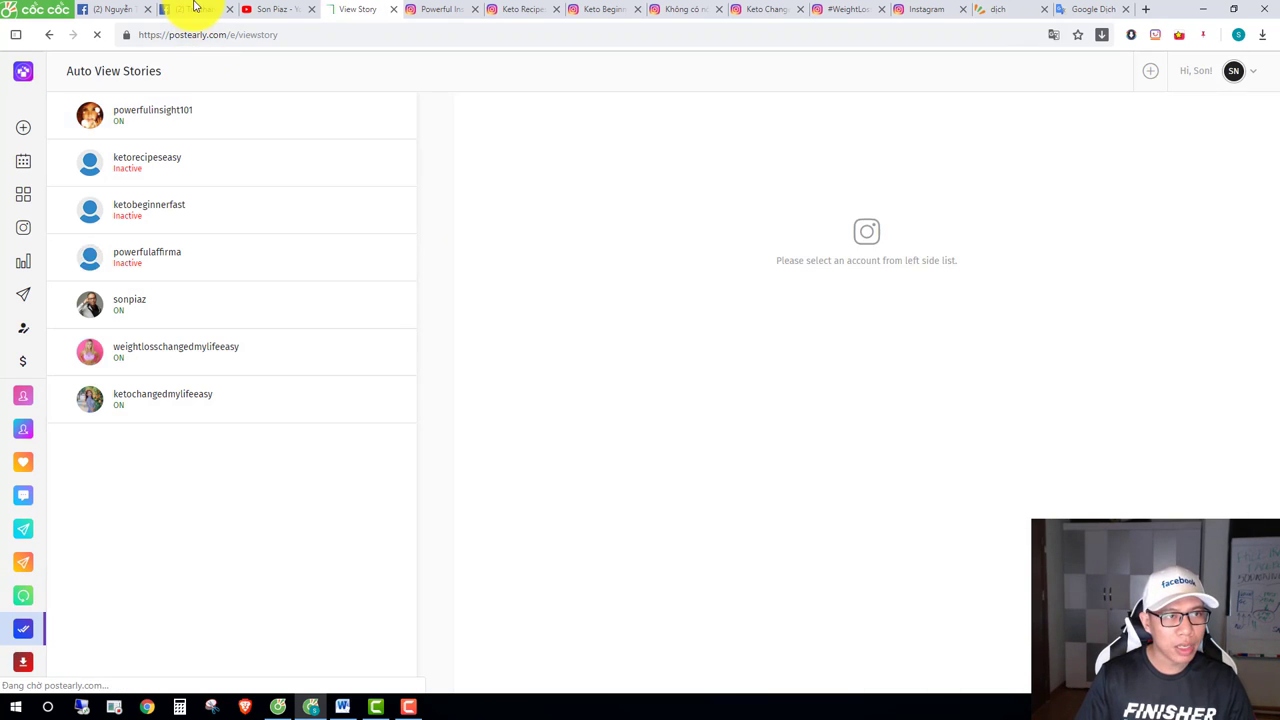
{"action": "left_click", "coordinate": [194, 9]}
{"action": "left_click", "coordinate": [357, 9]}
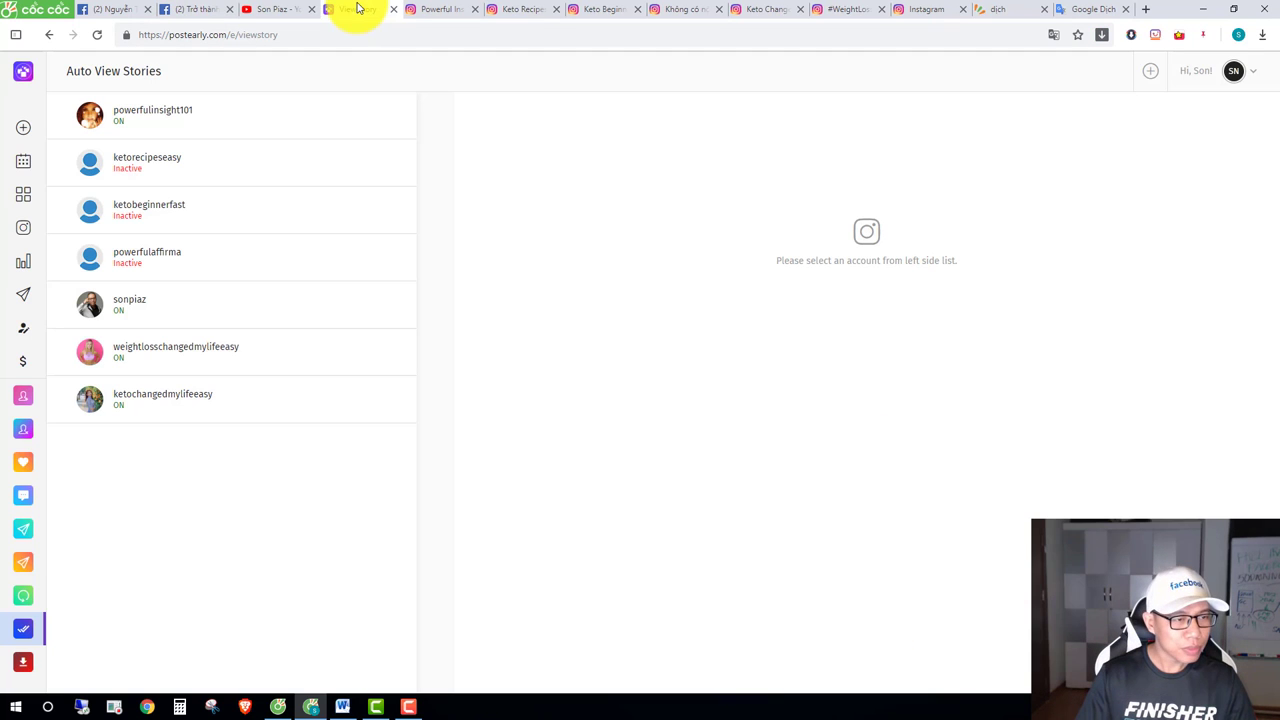
{"action": "left_click", "coordinate": [197, 318]}
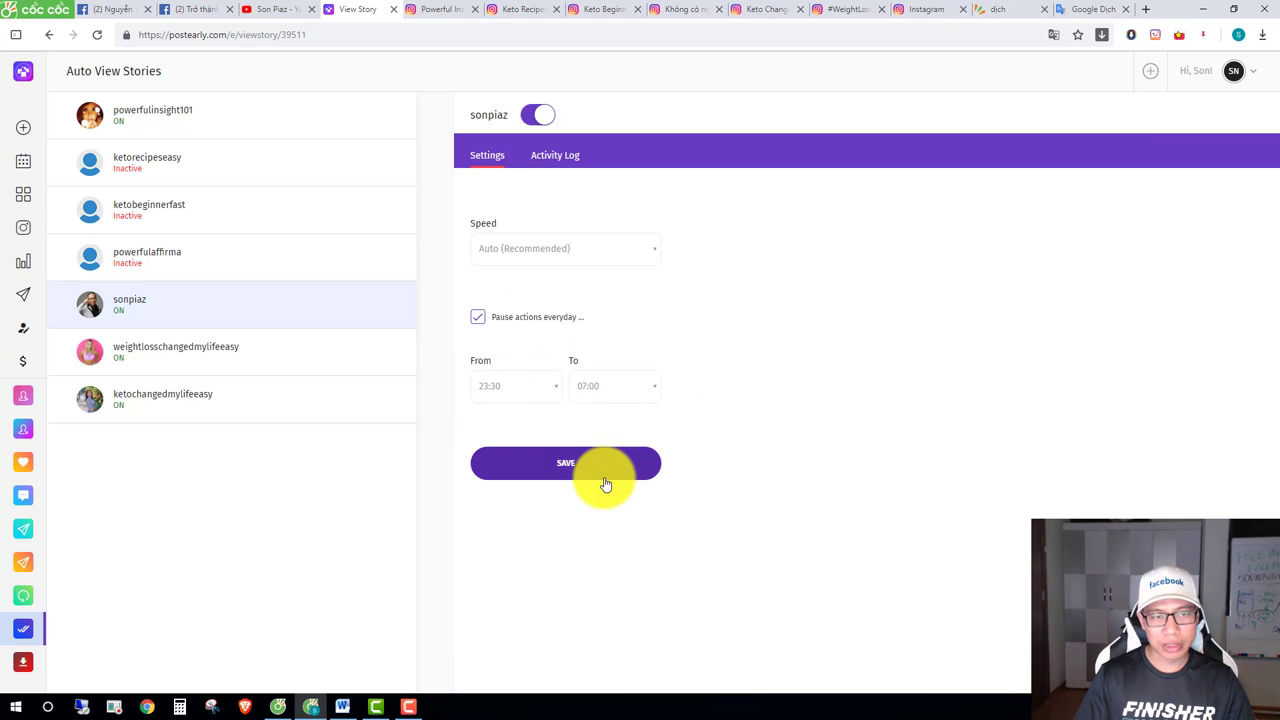
Look through sonpiaz's story-viewing activity log, including the entries further down and the time of the next request.
{"action": "left_click", "coordinate": [556, 158]}
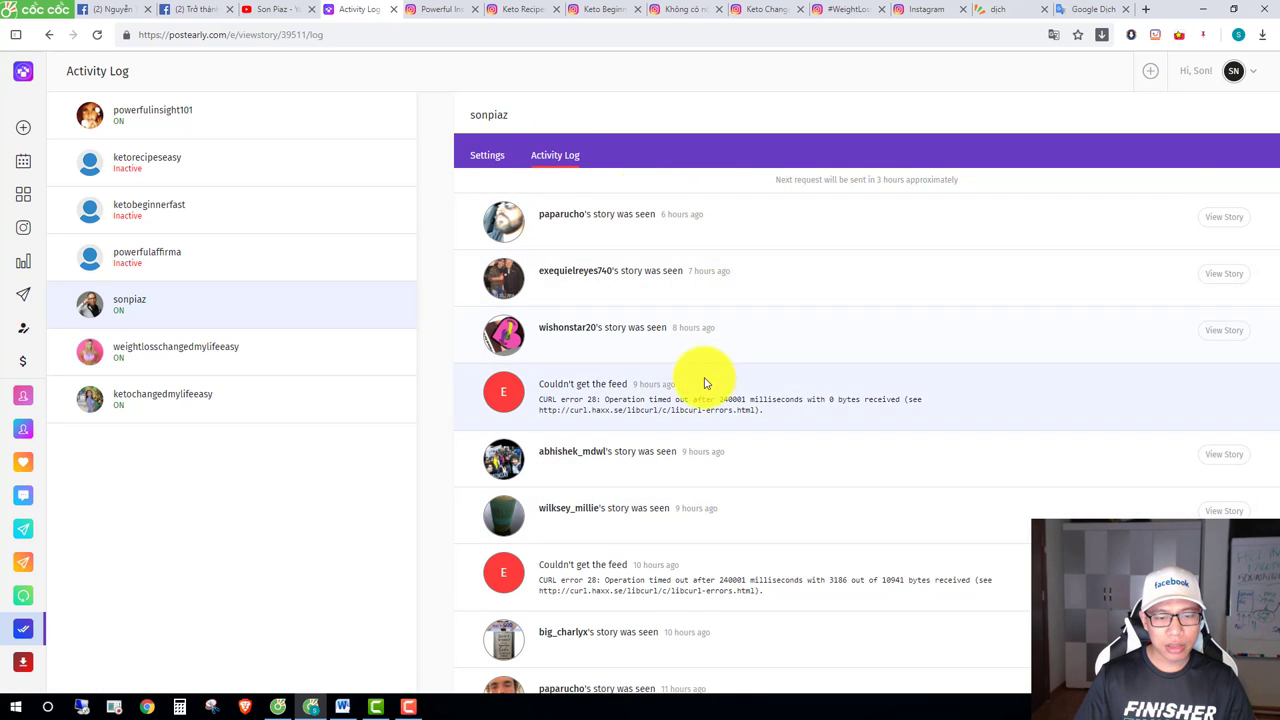
{"action": "scroll", "coordinate": [695, 395], "scroll_direction": "down", "scroll_amount": 2}
{"action": "scroll", "coordinate": [692, 402], "scroll_direction": "down", "scroll_amount": 8}
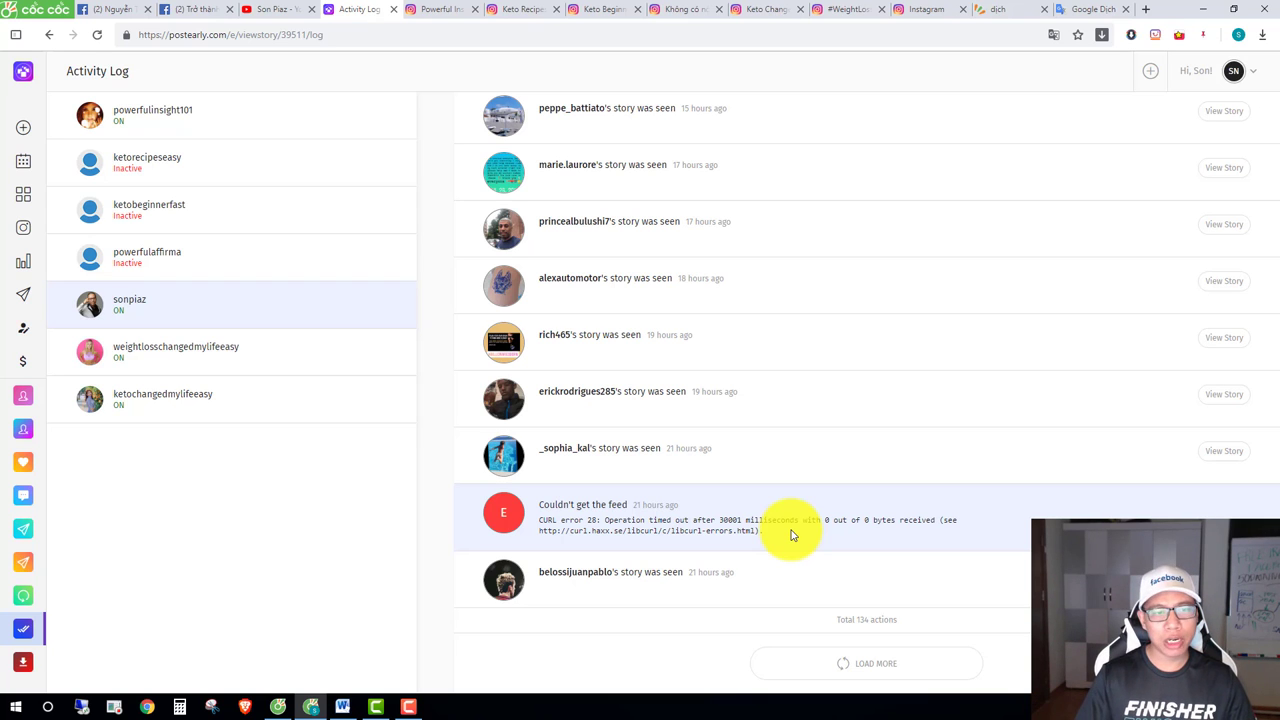
{"action": "scroll", "coordinate": [790, 535], "scroll_direction": "up", "scroll_amount": 15}
{"action": "left_click_drag", "start_coordinate": [805, 179], "coordinate": [939, 180]}
{"action": "left_click", "coordinate": [948, 180]}
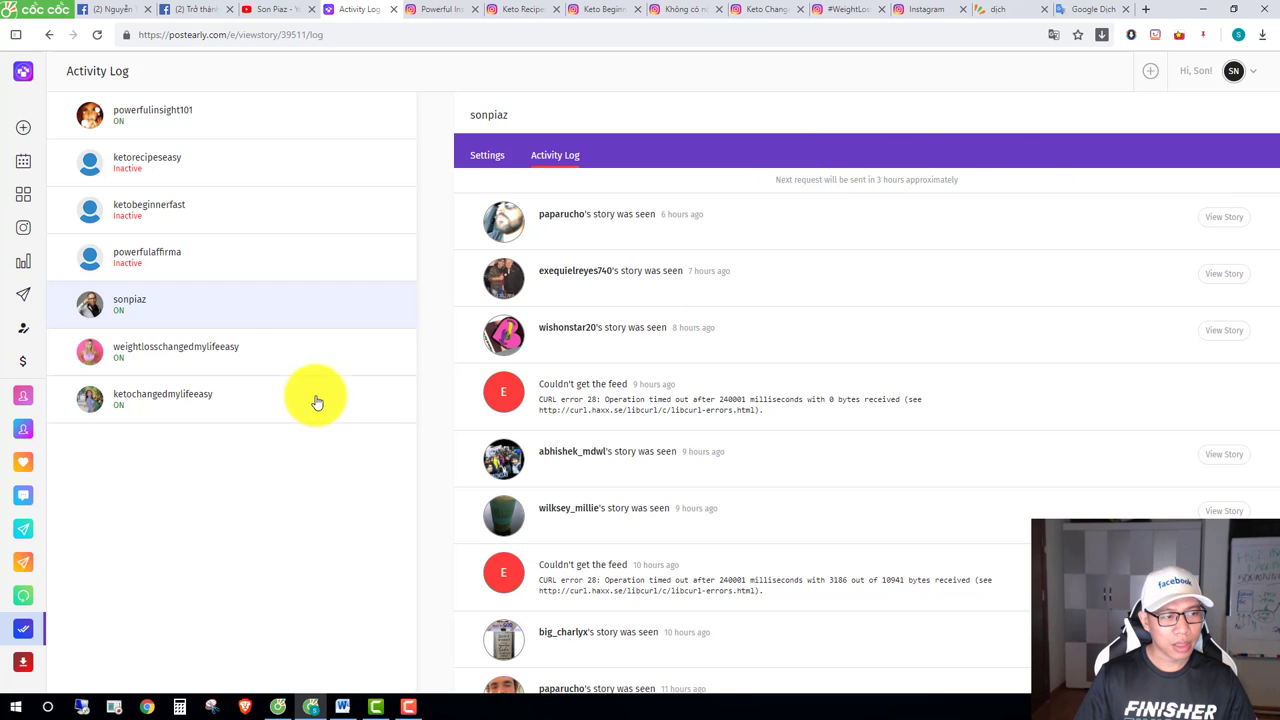
Return to sonpiaz's Auto View Stories settings, review the speed options, keep Auto (Recommended) and save.
{"action": "left_click", "coordinate": [487, 158]}
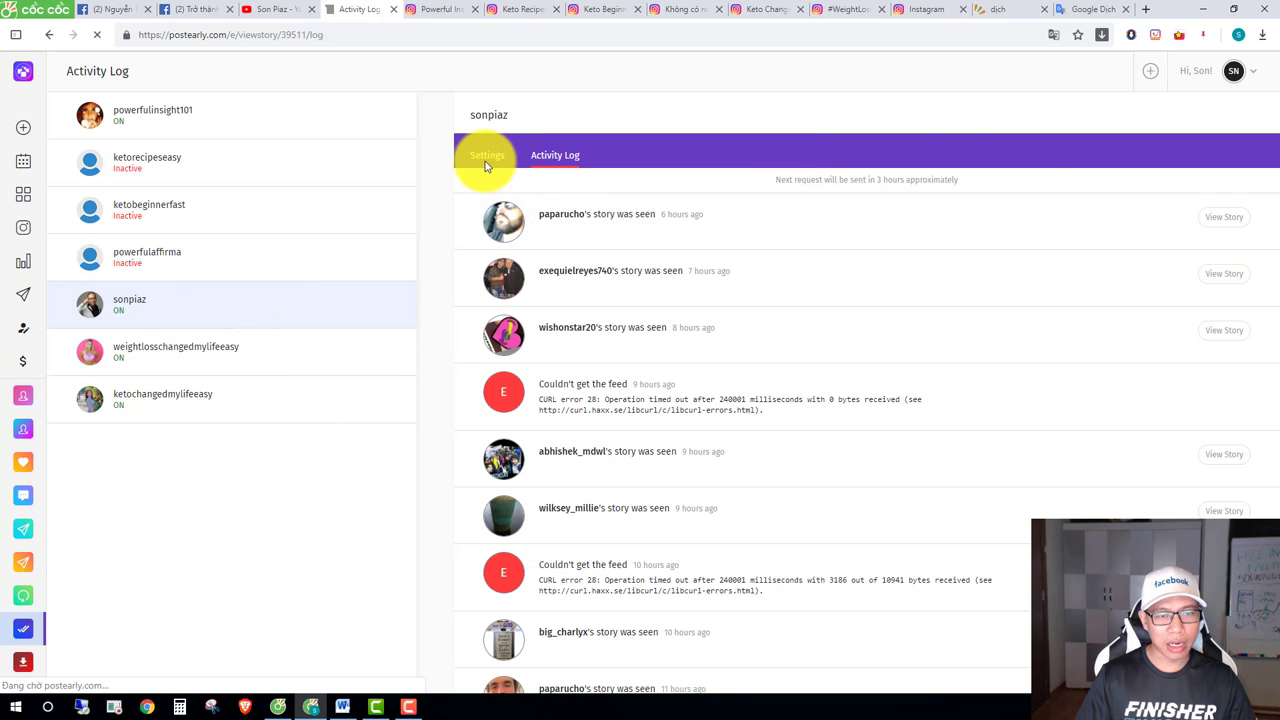
{"action": "left_click", "coordinate": [513, 250]}
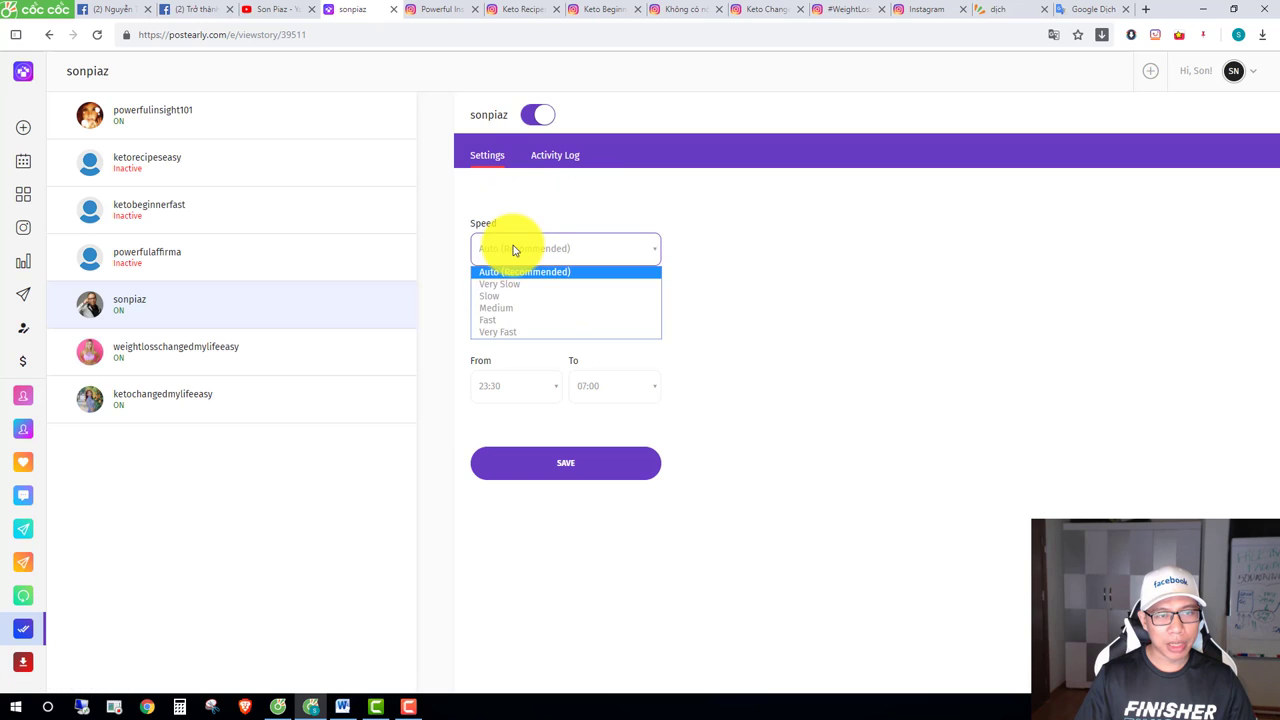
{"action": "left_click", "coordinate": [531, 149]}
{"action": "left_click", "coordinate": [600, 465]}
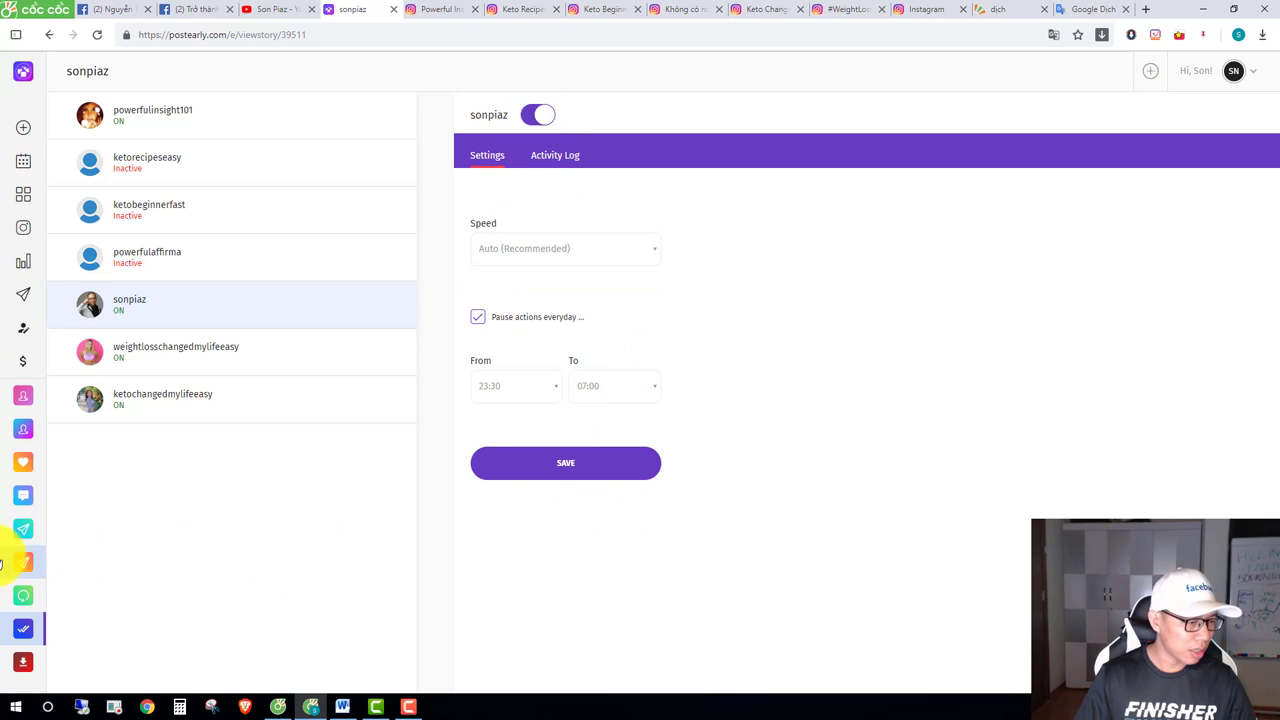
Look over the automation modules and open the list of saved Instagram accounts.
{"action": "scroll", "coordinate": [20, 562], "scroll_direction": "down", "scroll_amount": 1}
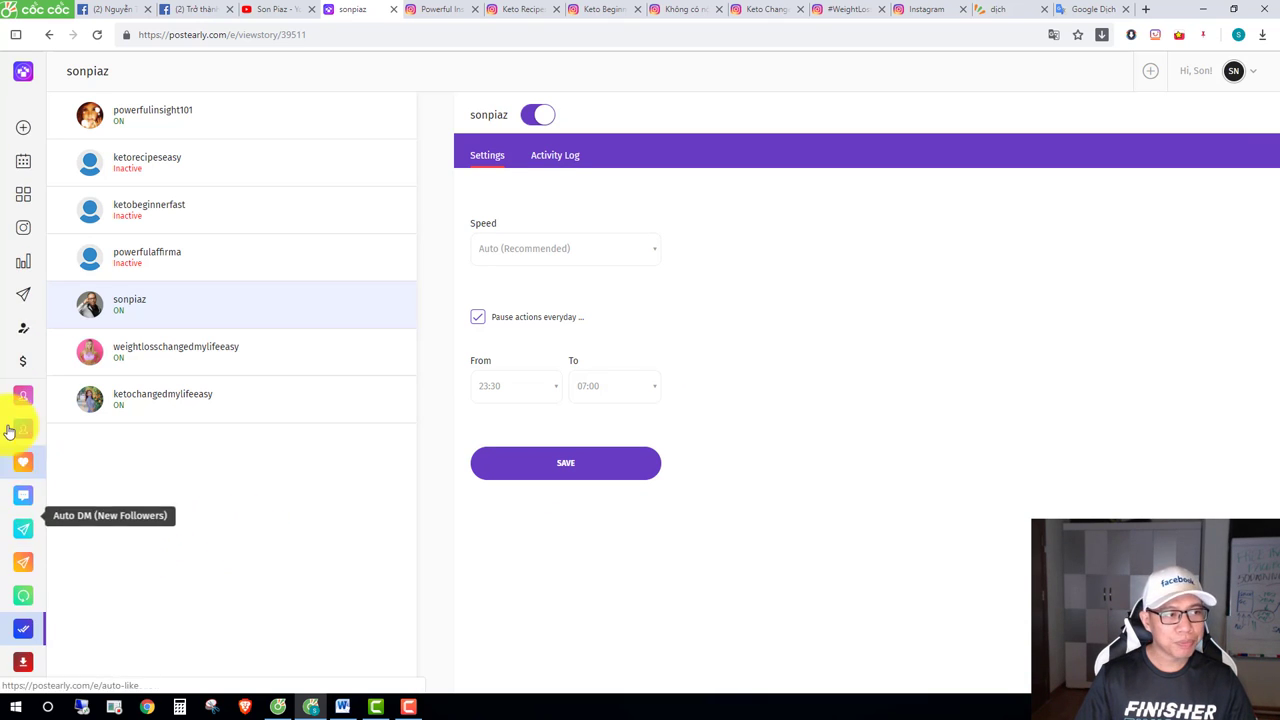
{"action": "scroll", "coordinate": [12, 250], "scroll_direction": "up", "scroll_amount": 1}
{"action": "left_click", "coordinate": [13, 242]}
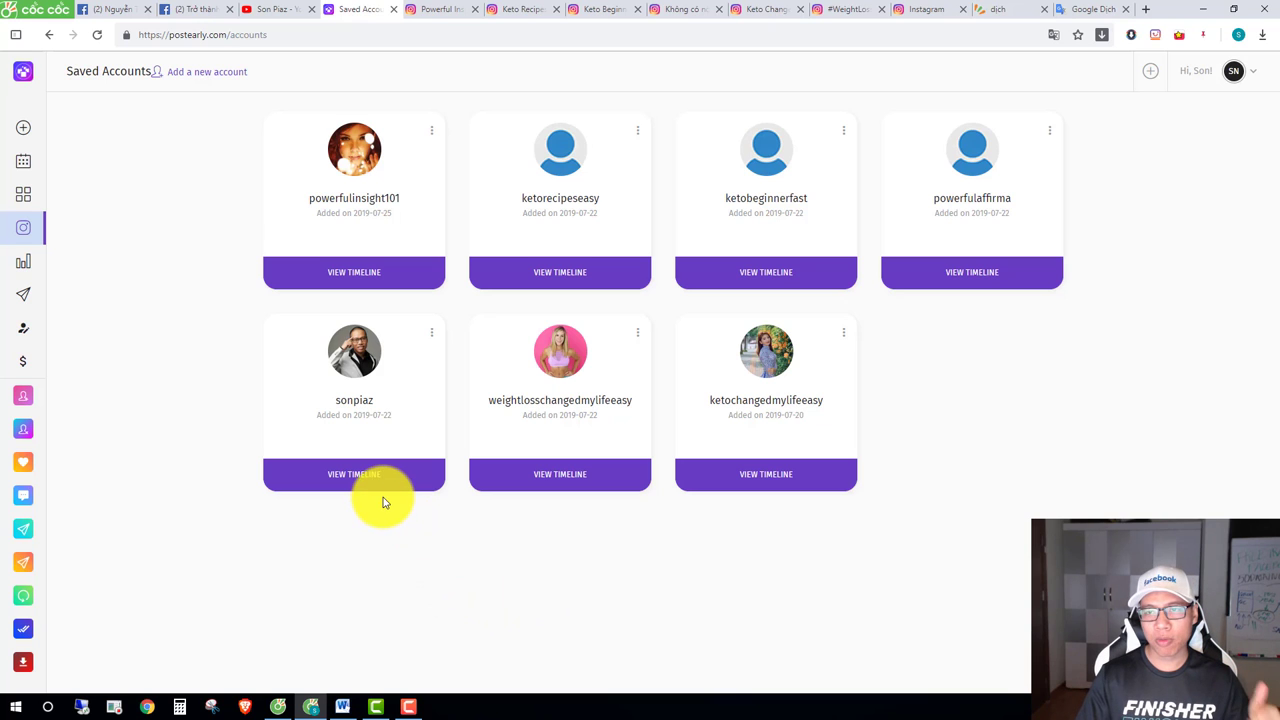
Show the Son Piaz YouTube channel's videos and the Facebook profile and affiliate group, and switch to the title document in Word.
{"action": "left_click", "coordinate": [268, 12]}
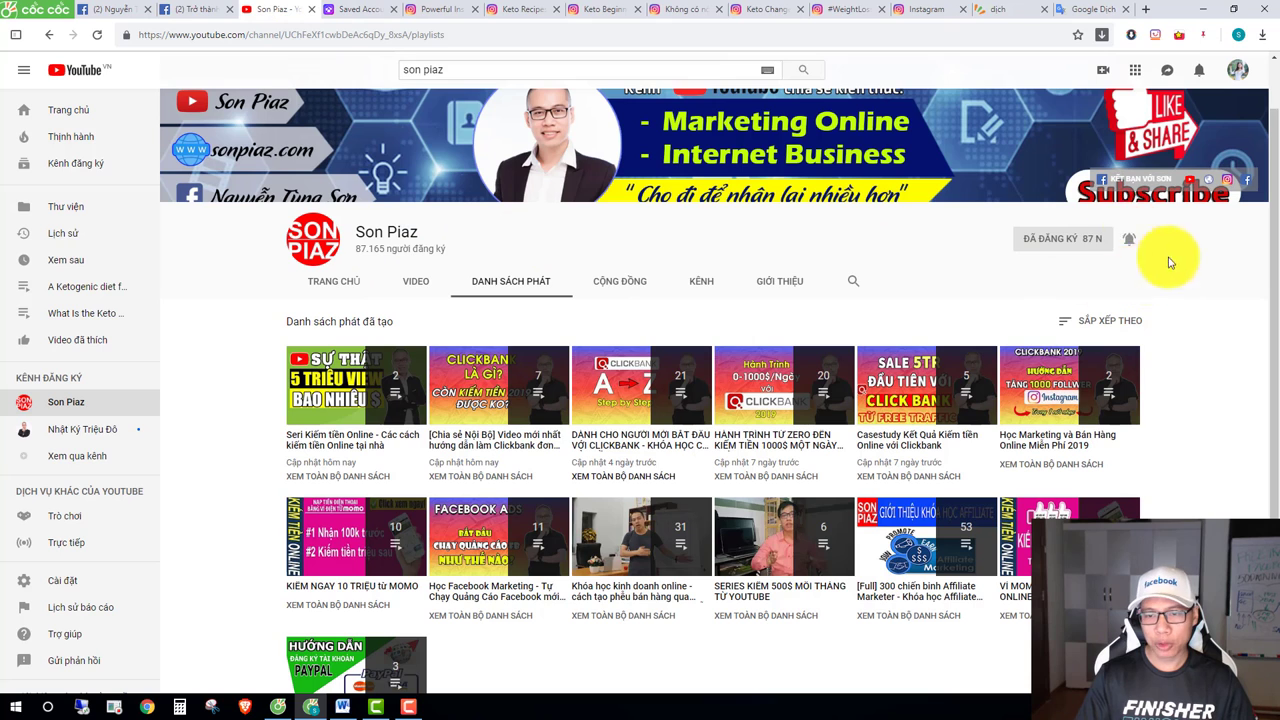
{"action": "left_click", "coordinate": [416, 286]}
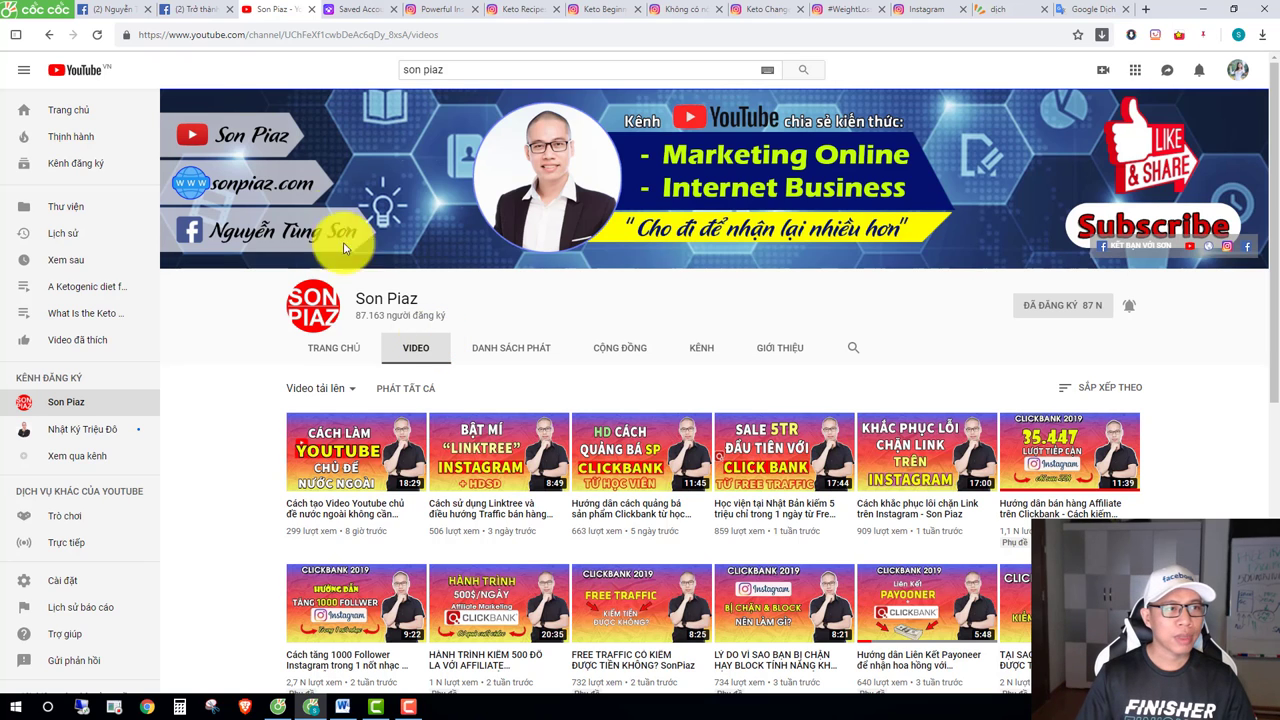
{"action": "left_click", "coordinate": [124, 12]}
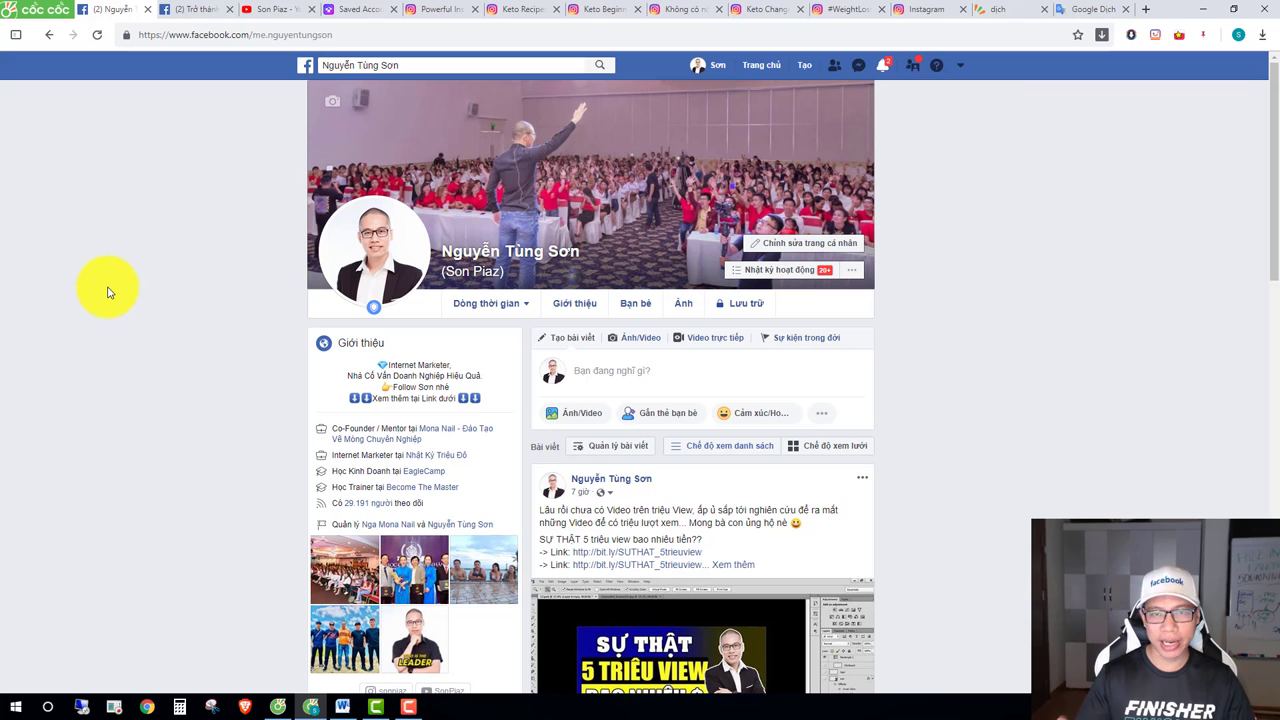
{"action": "left_click", "coordinate": [205, 9]}
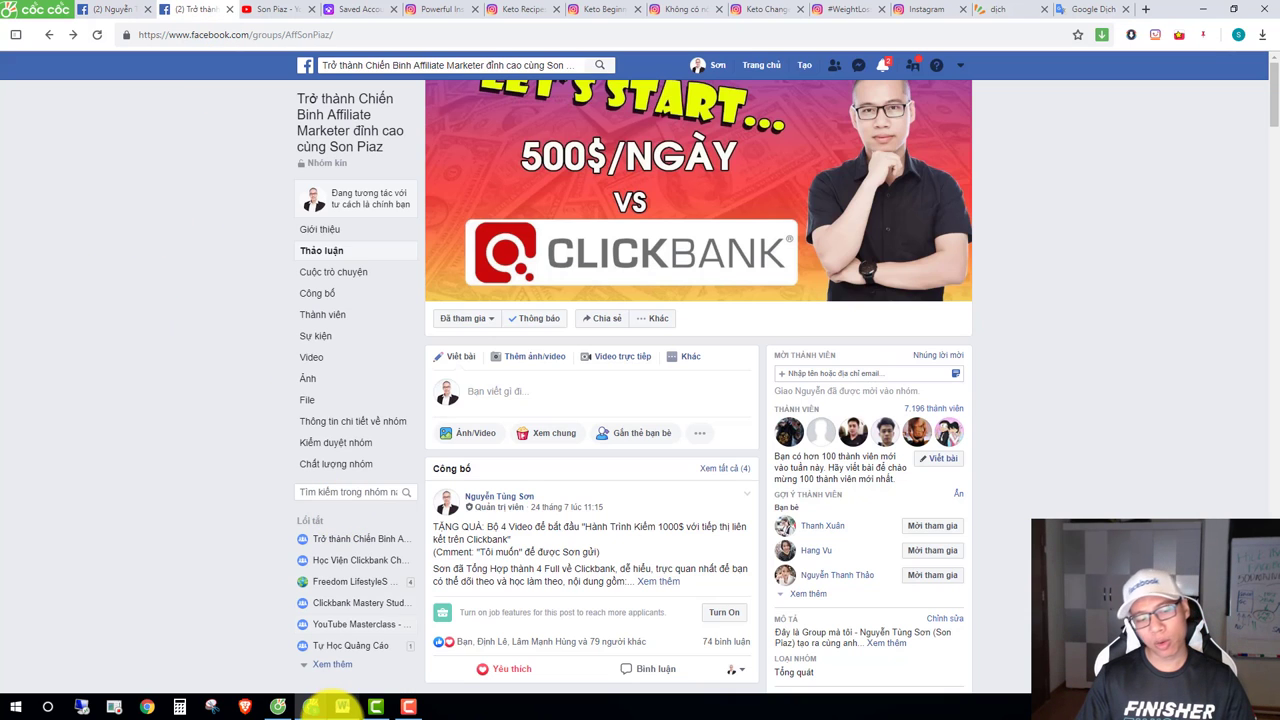
{"action": "left_click", "coordinate": [343, 708]}
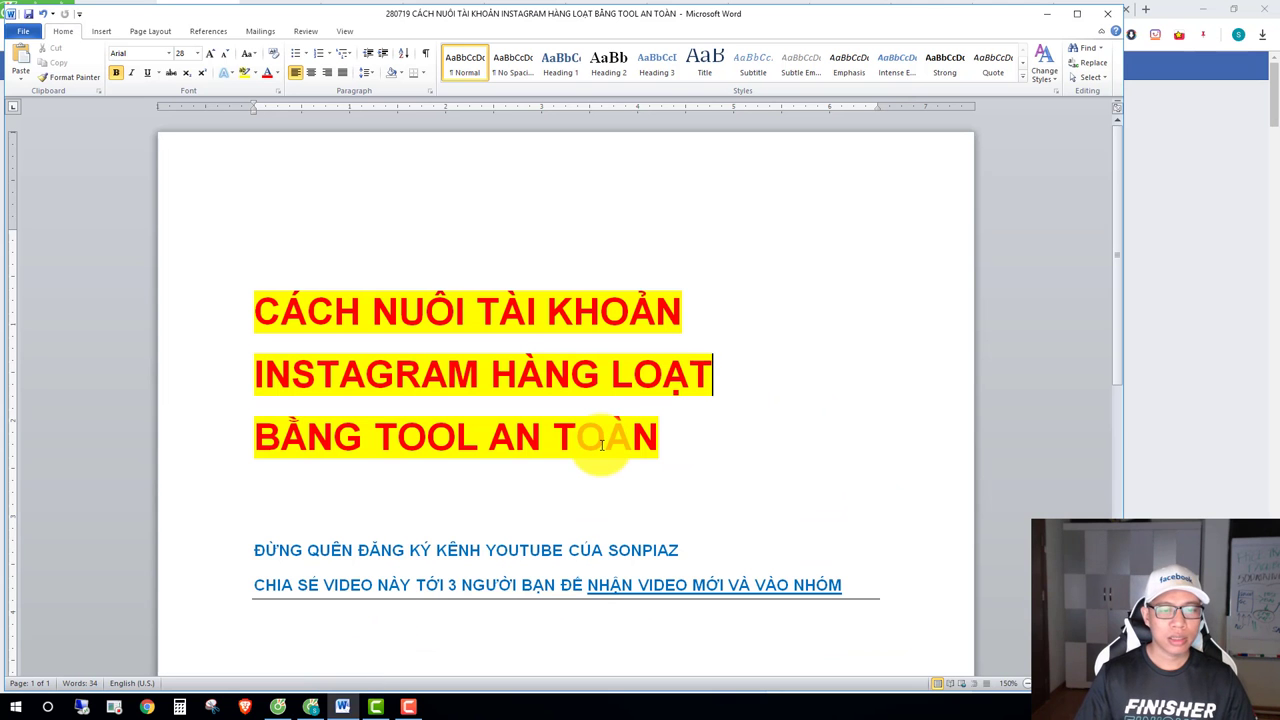